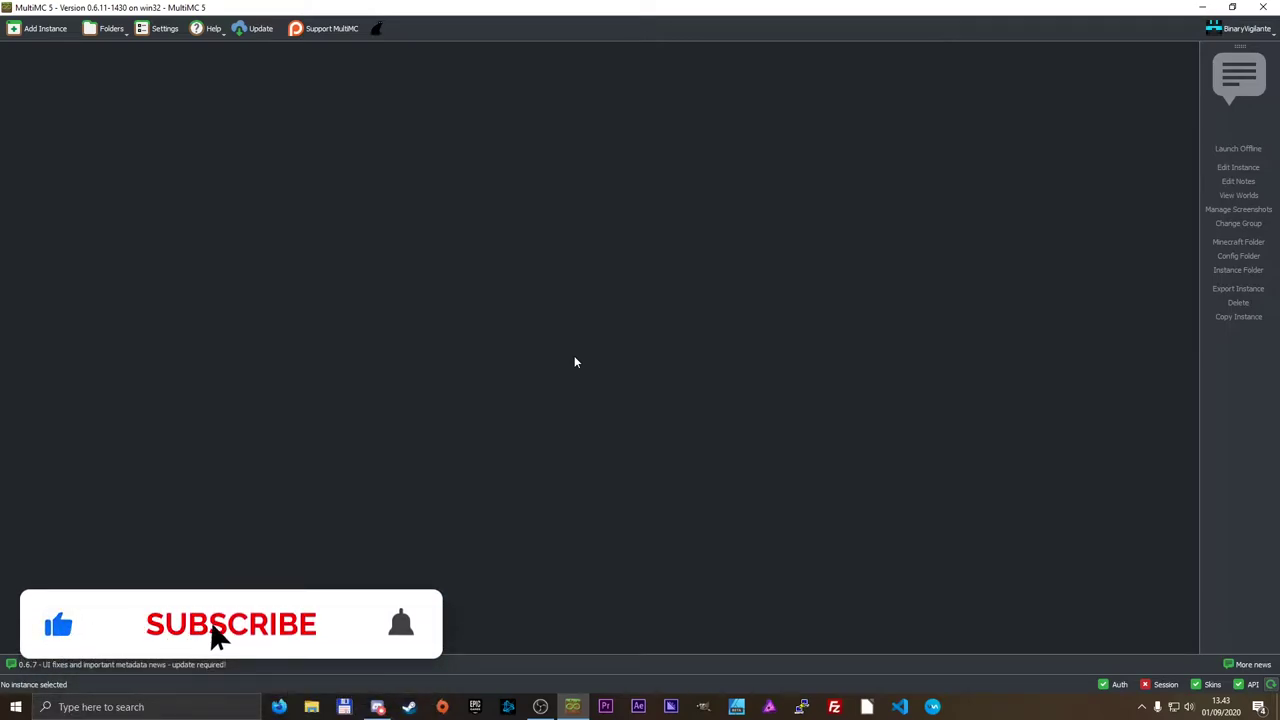
Start a new instance and name it Tutorial 1.16.2.
click(49, 32)
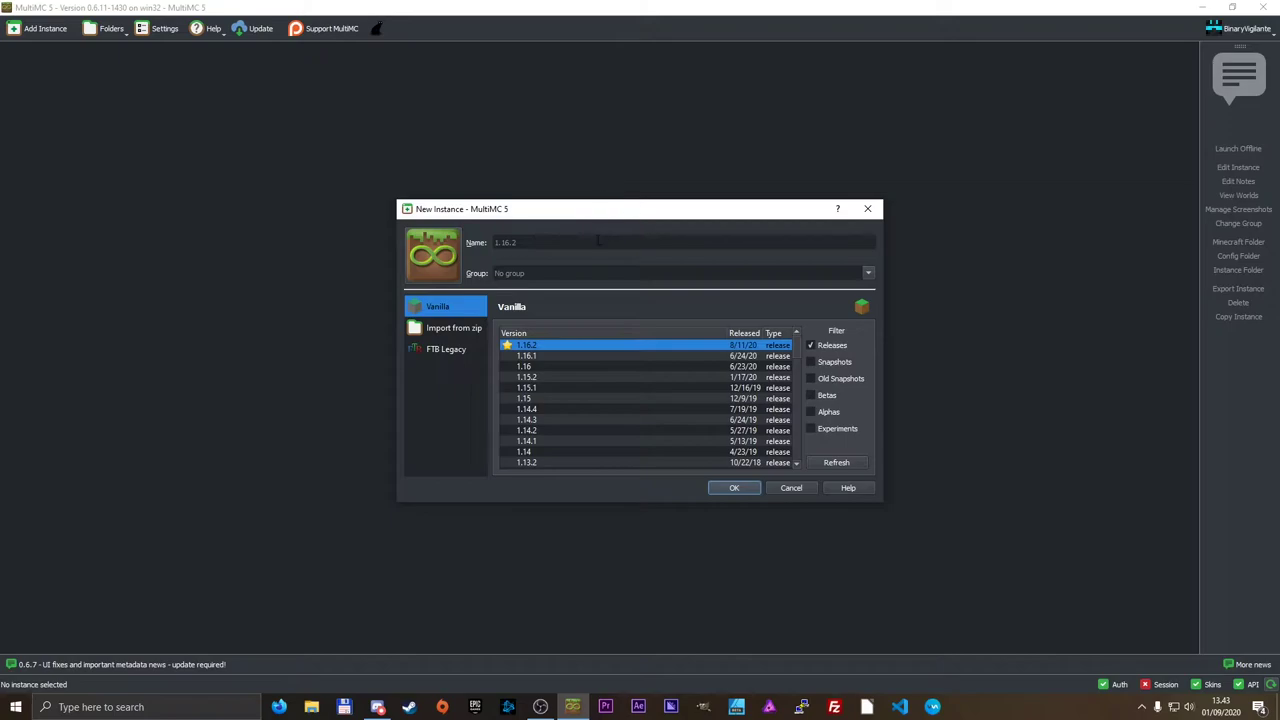
click(656, 240)
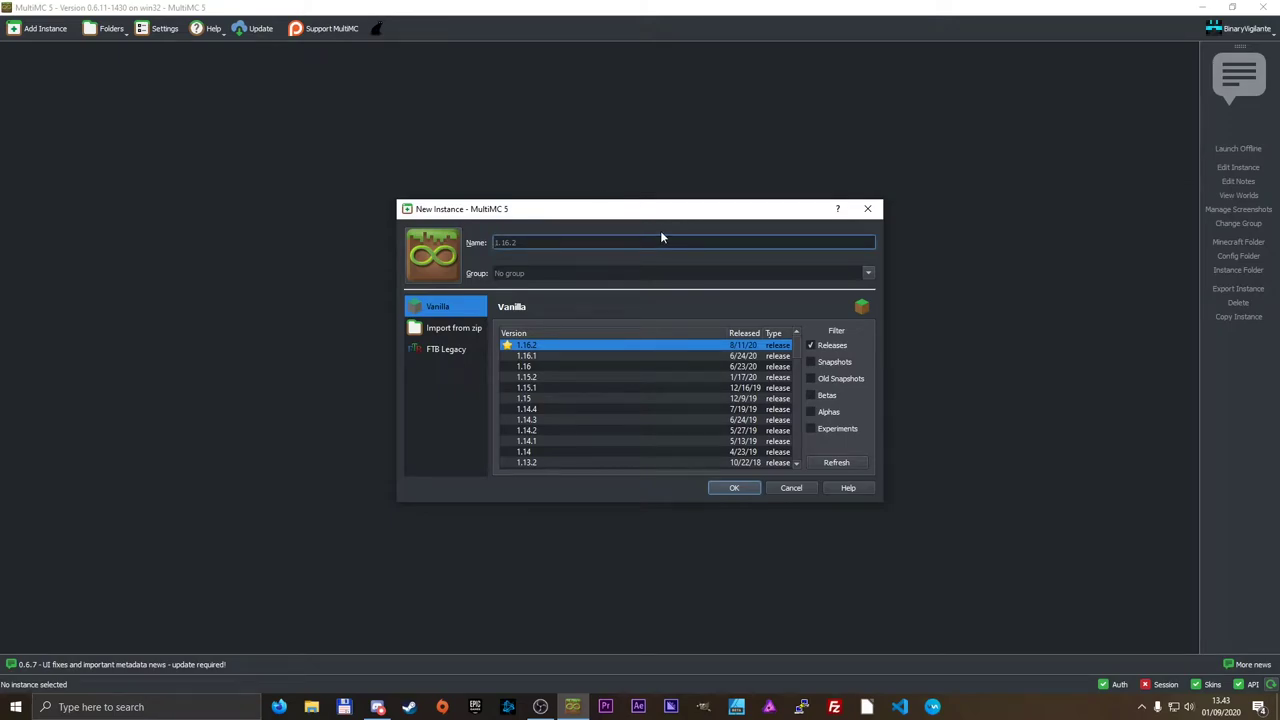
text(Tutorial 1.)
text(16)
text(.16.2)
Browse the version list, toggling the snapshot, alpha and experimental filters on and off.
scroll(585, 378, down, 5)
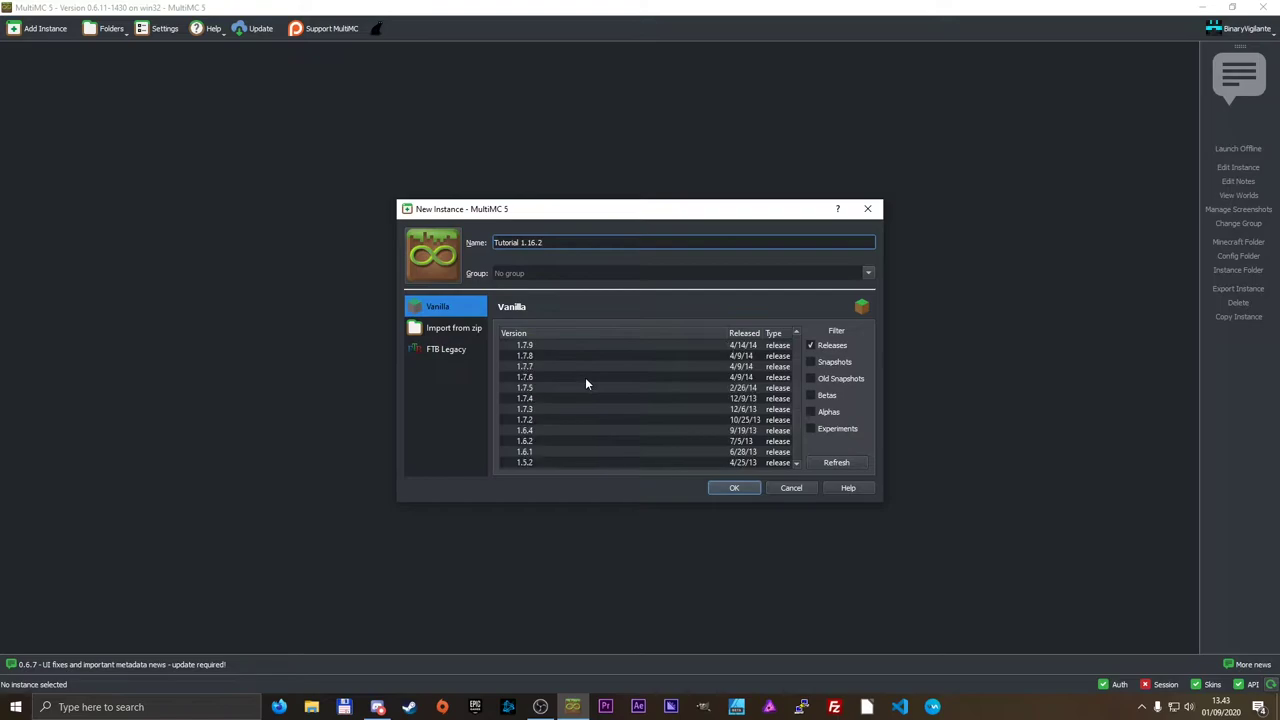
scroll(585, 378, up, 5)
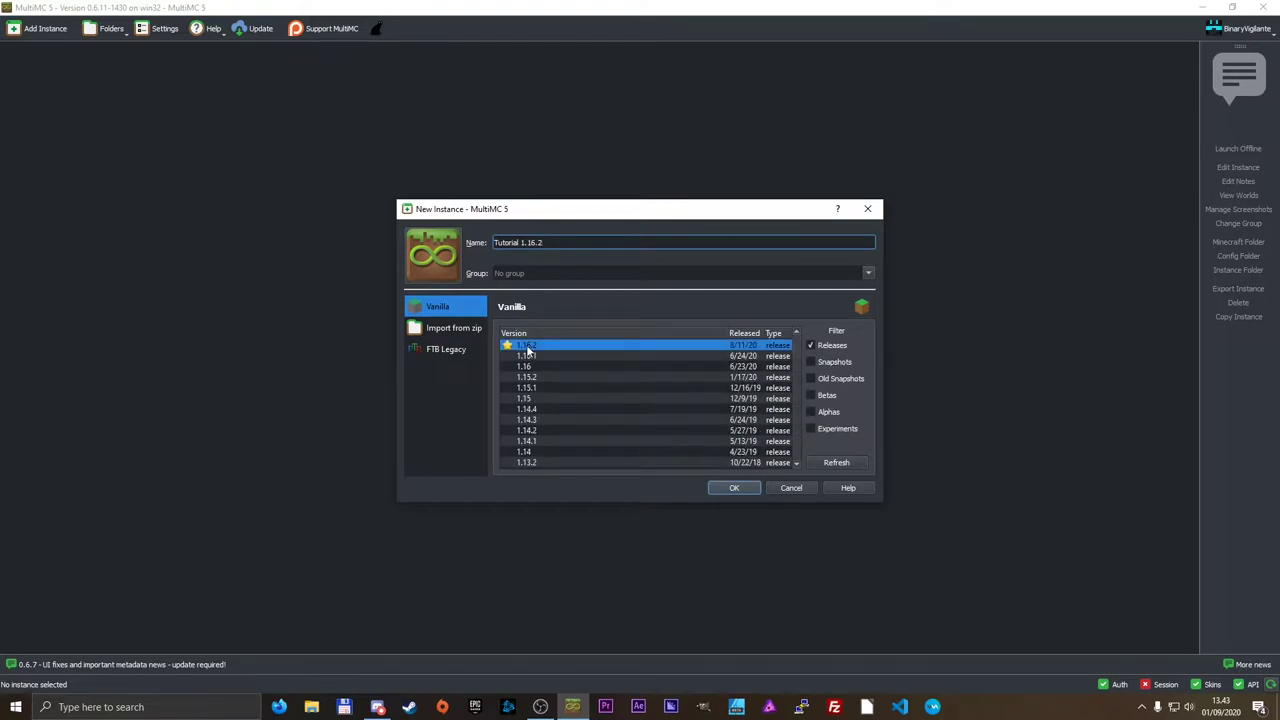
scroll(543, 407, down, 15)
scroll(521, 467, up, 15)
click(811, 361)
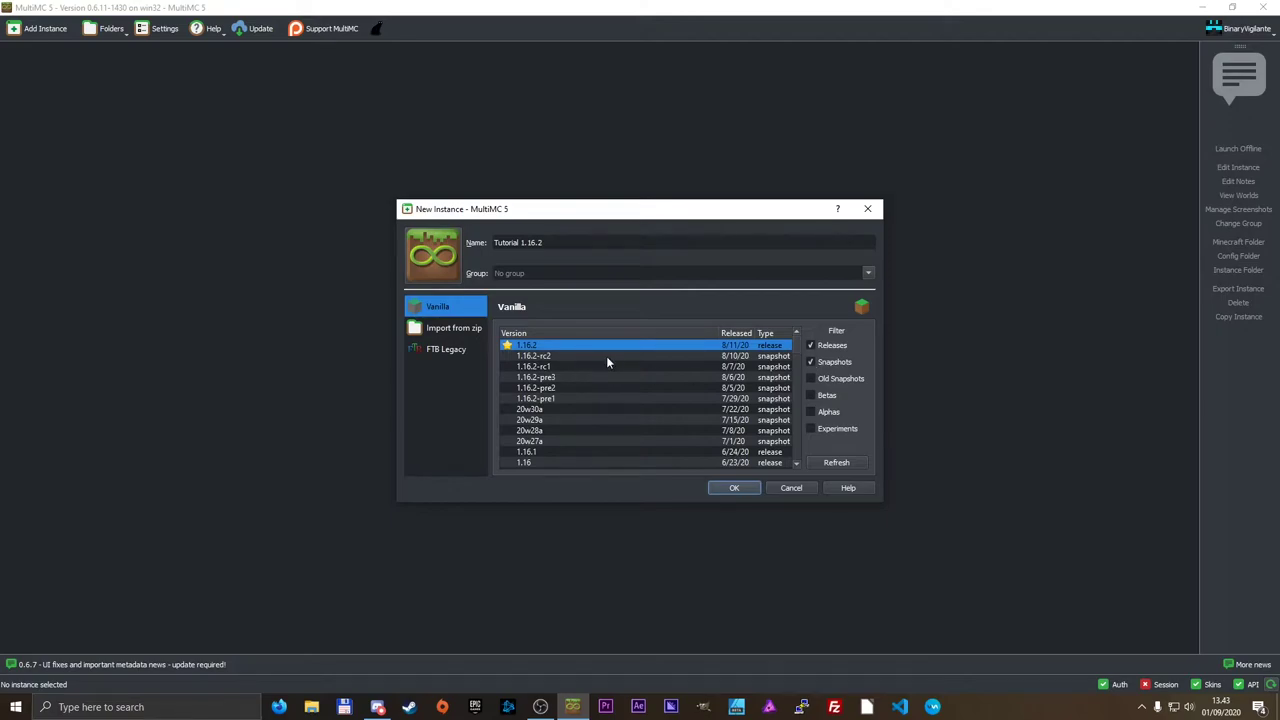
click(829, 364)
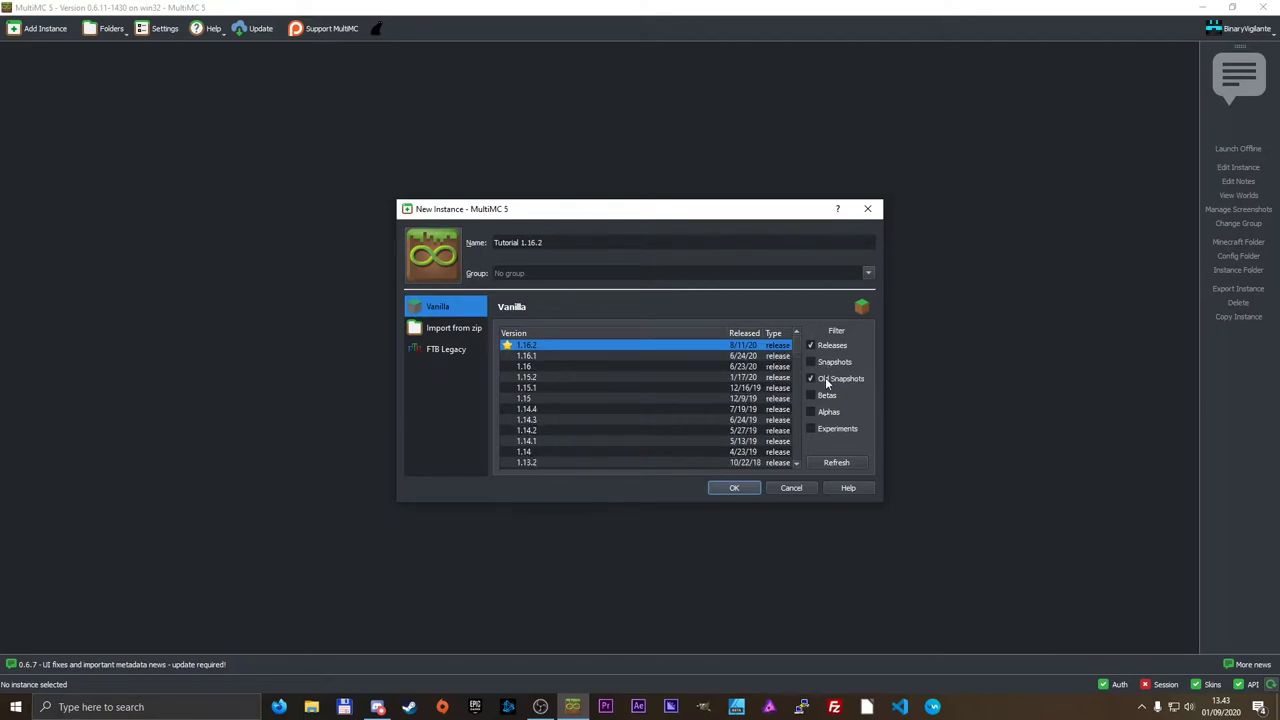
click(825, 377)
click(824, 408)
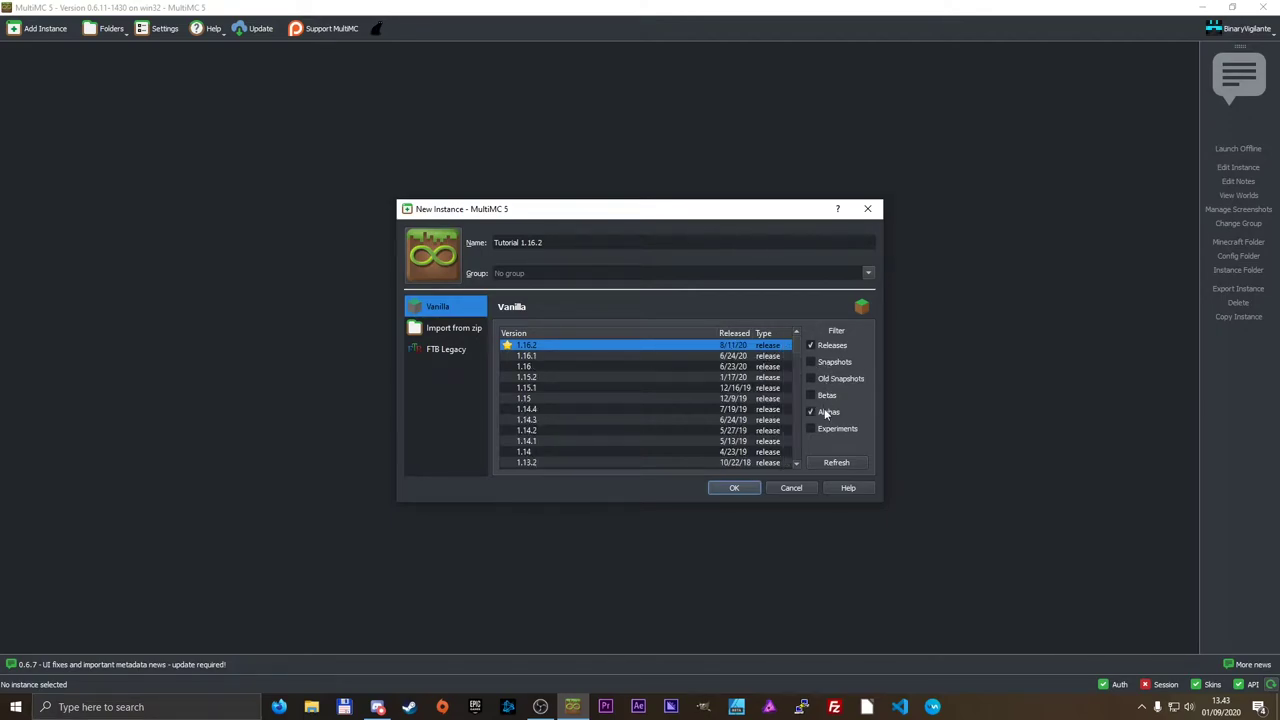
click(824, 408)
click(828, 430)
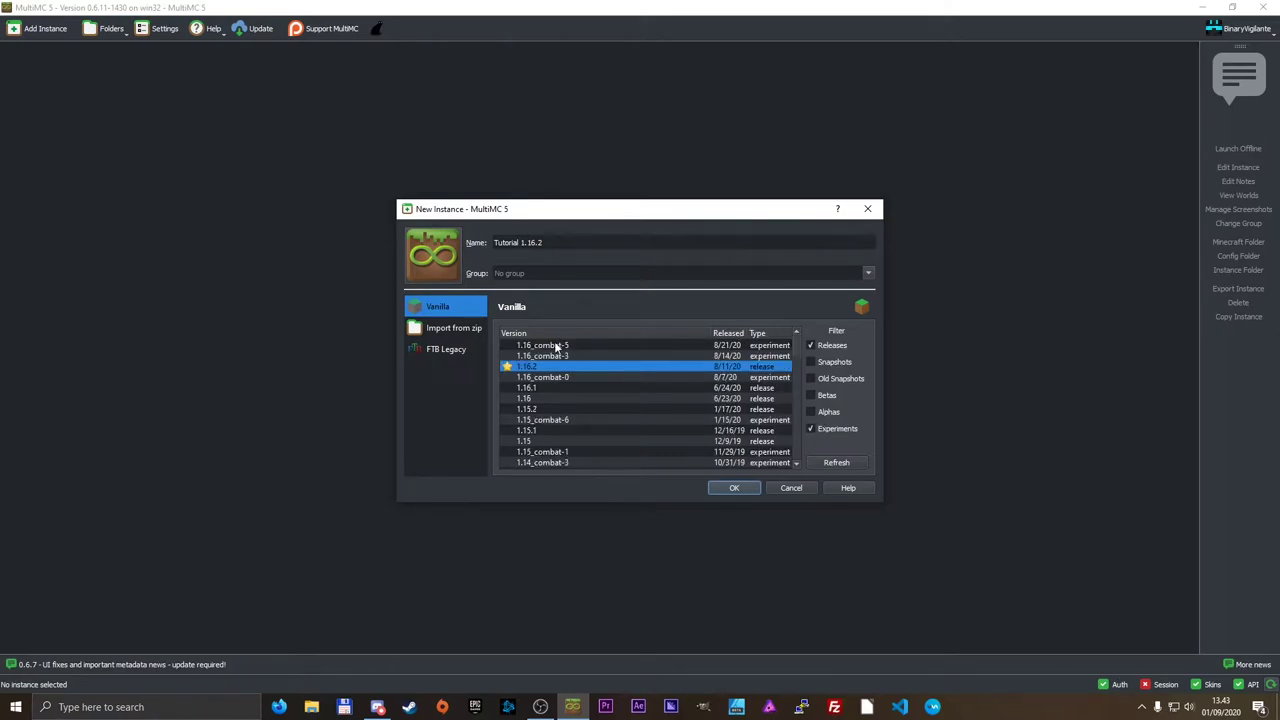
click(809, 426)
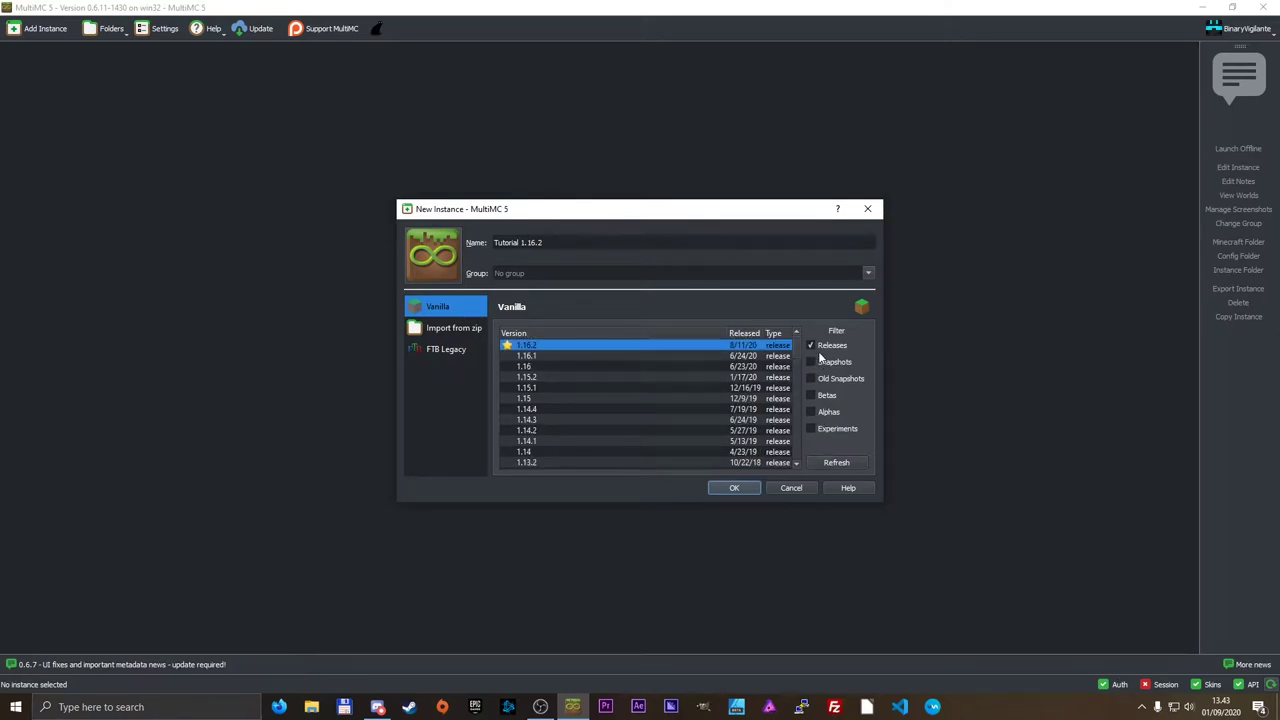
File the instance under a new Non-Modded group and create it on 1.16.2.
click(567, 273)
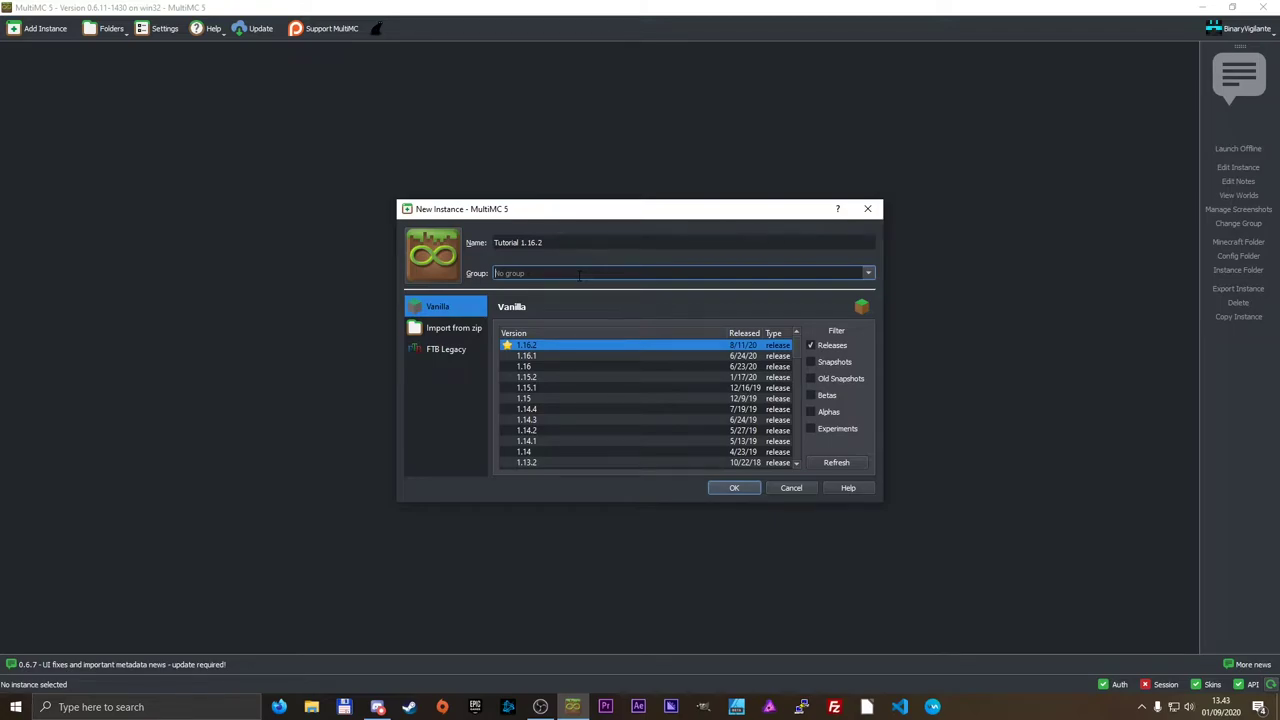
text(Modded)
key(ctrl+a)
text(Non-Mooded)
click(745, 488)
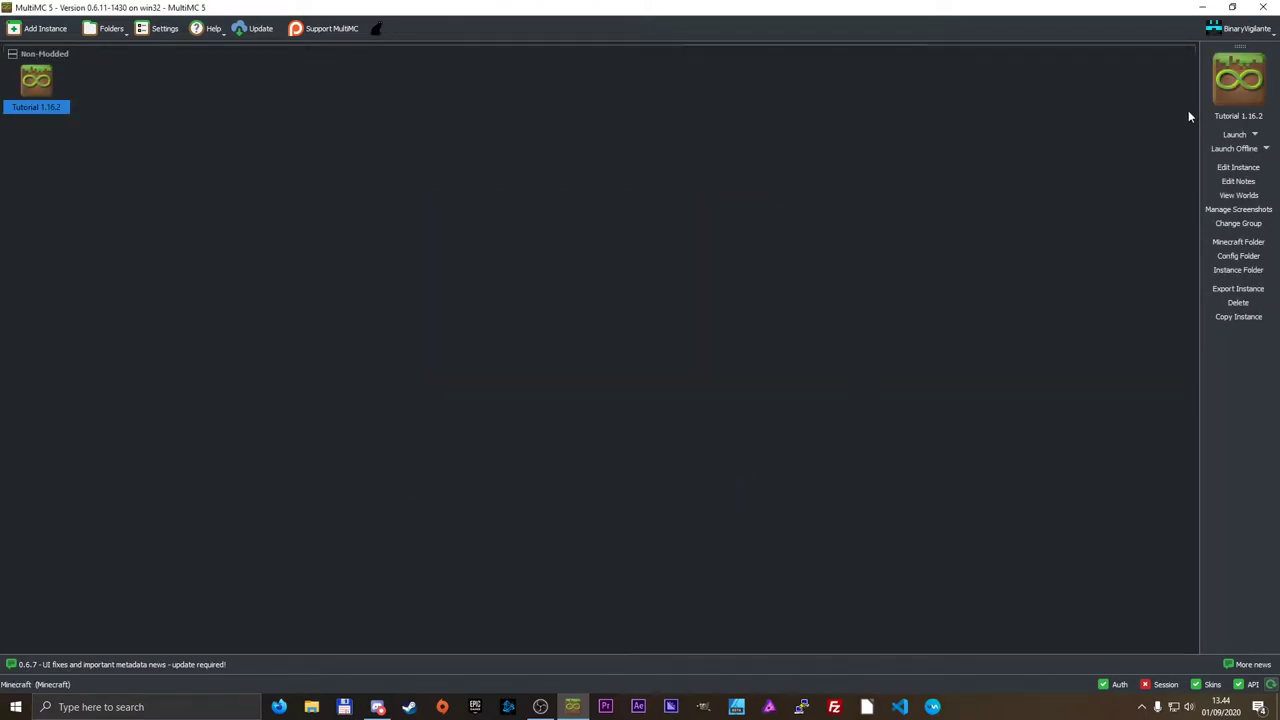
Look at the icon picker and a new-instance dialog, closing both without changes.
click(1238, 80)
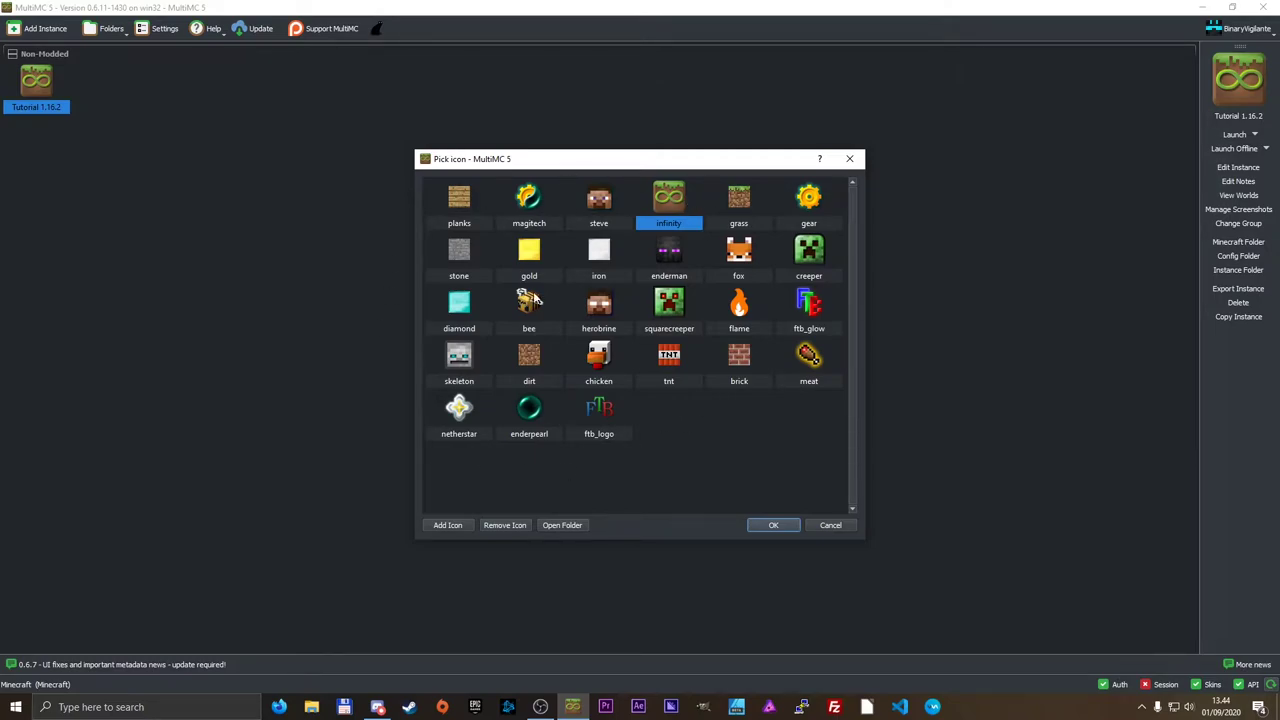
click(849, 158)
click(40, 28)
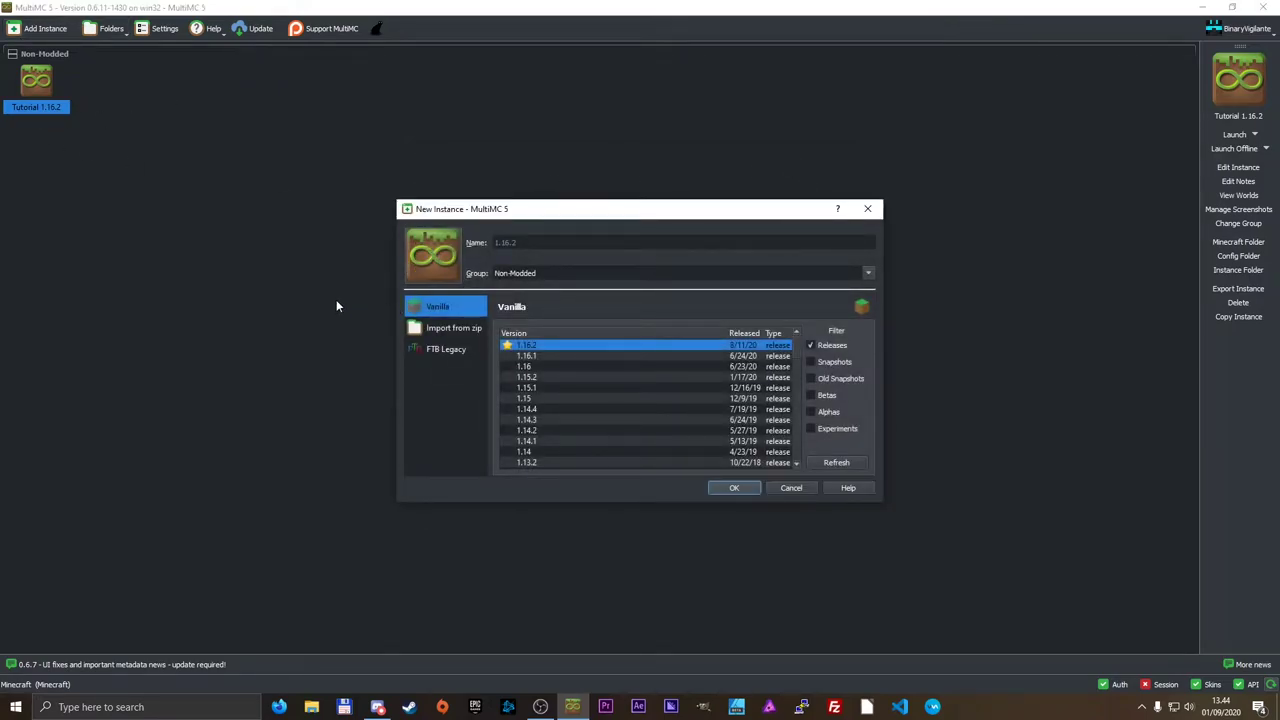
key(space)
click(826, 528)
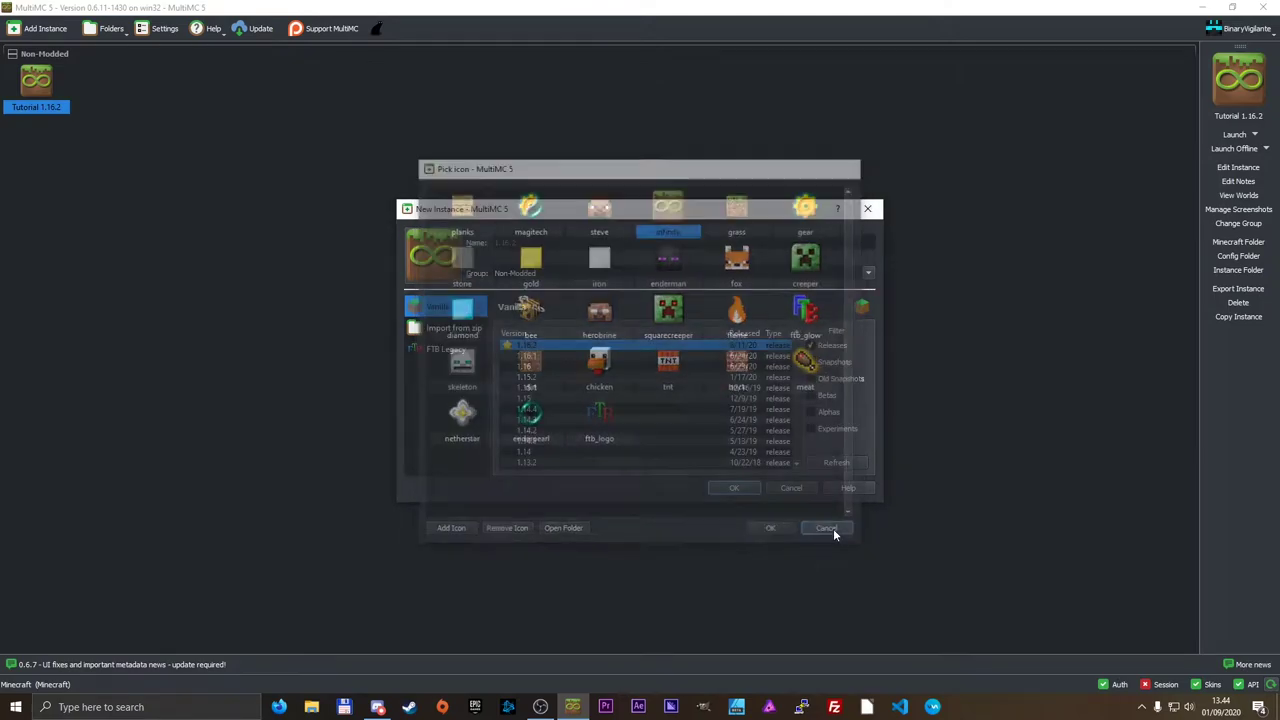
click(797, 487)
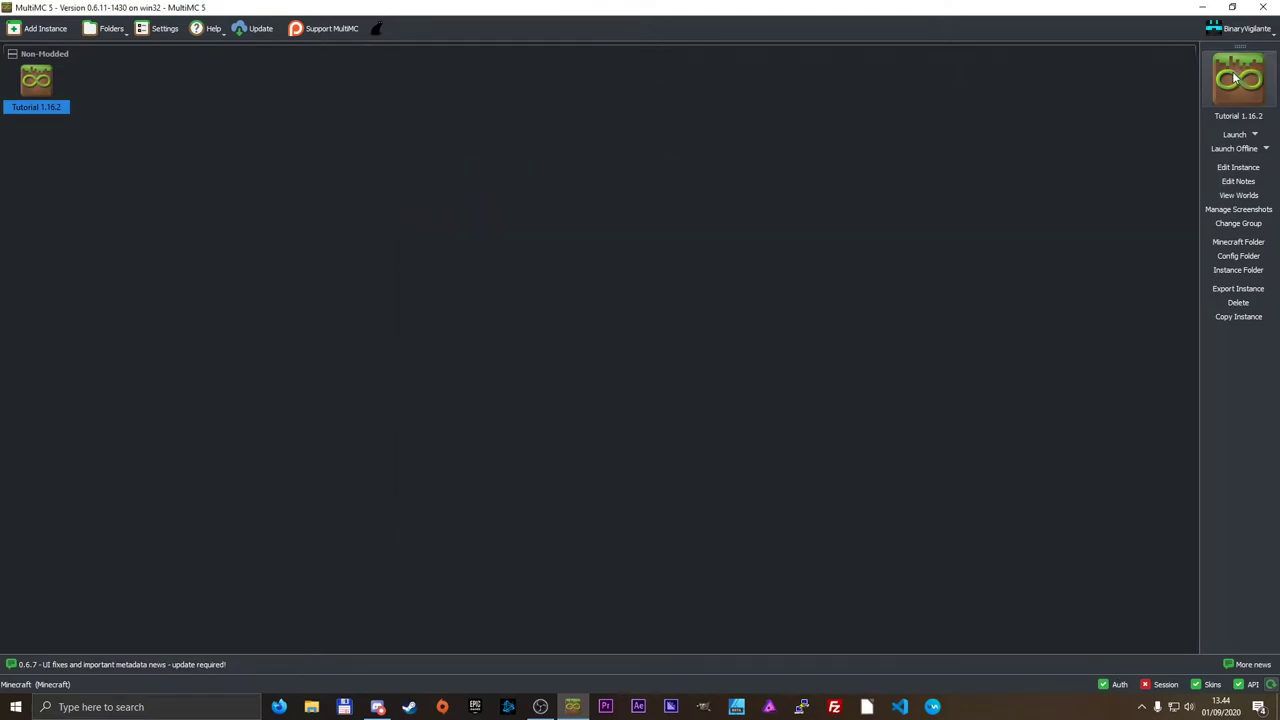
Give the Tutorial 1.16.2 instance the fox icon.
click(1235, 78)
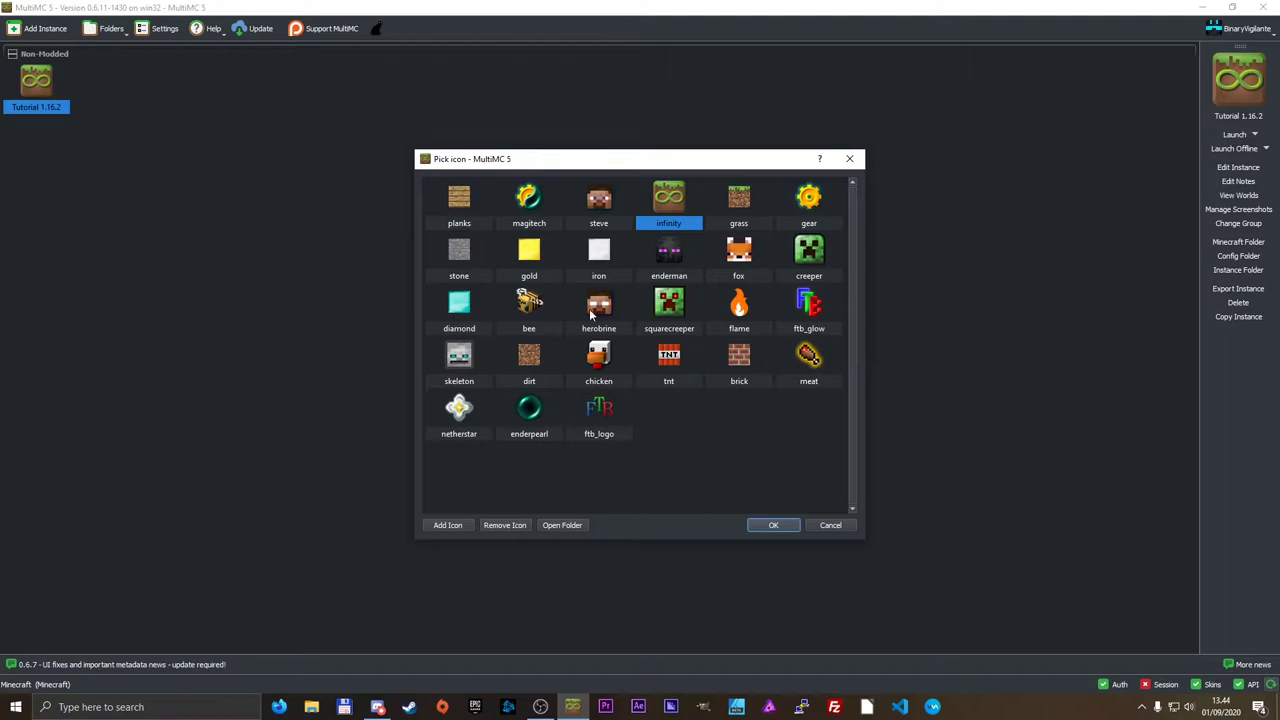
click(743, 255)
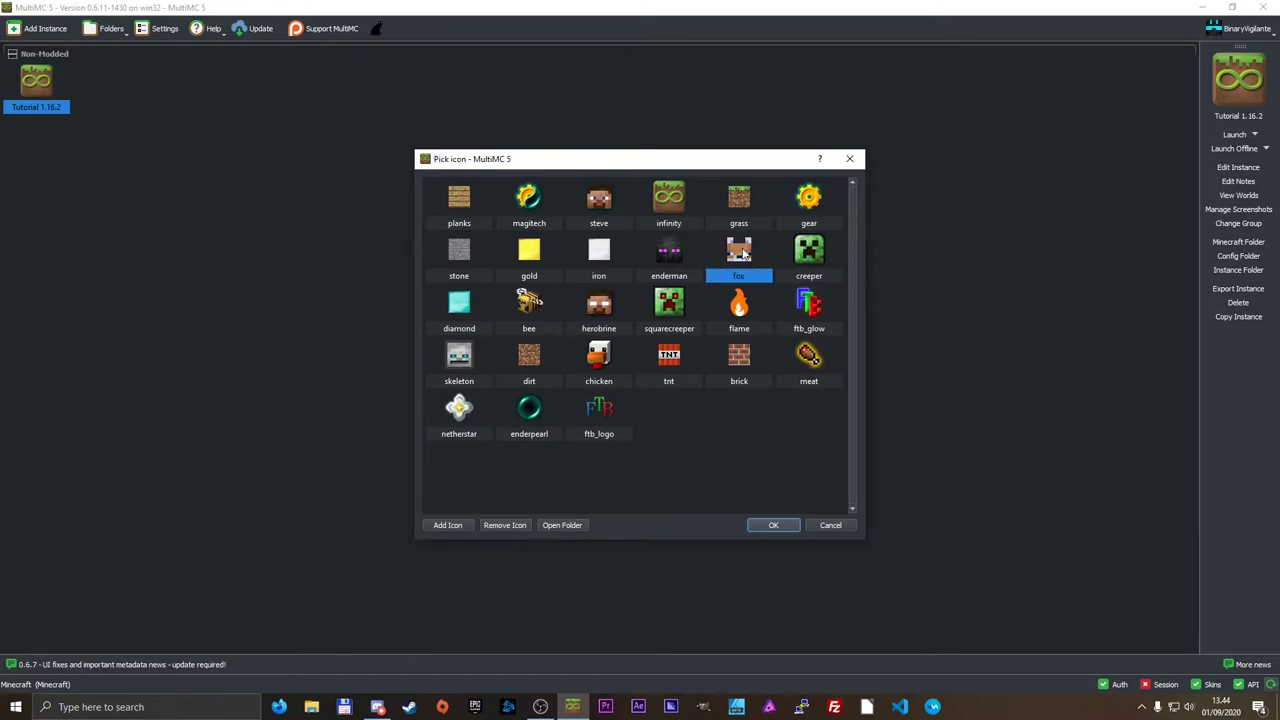
click(773, 526)
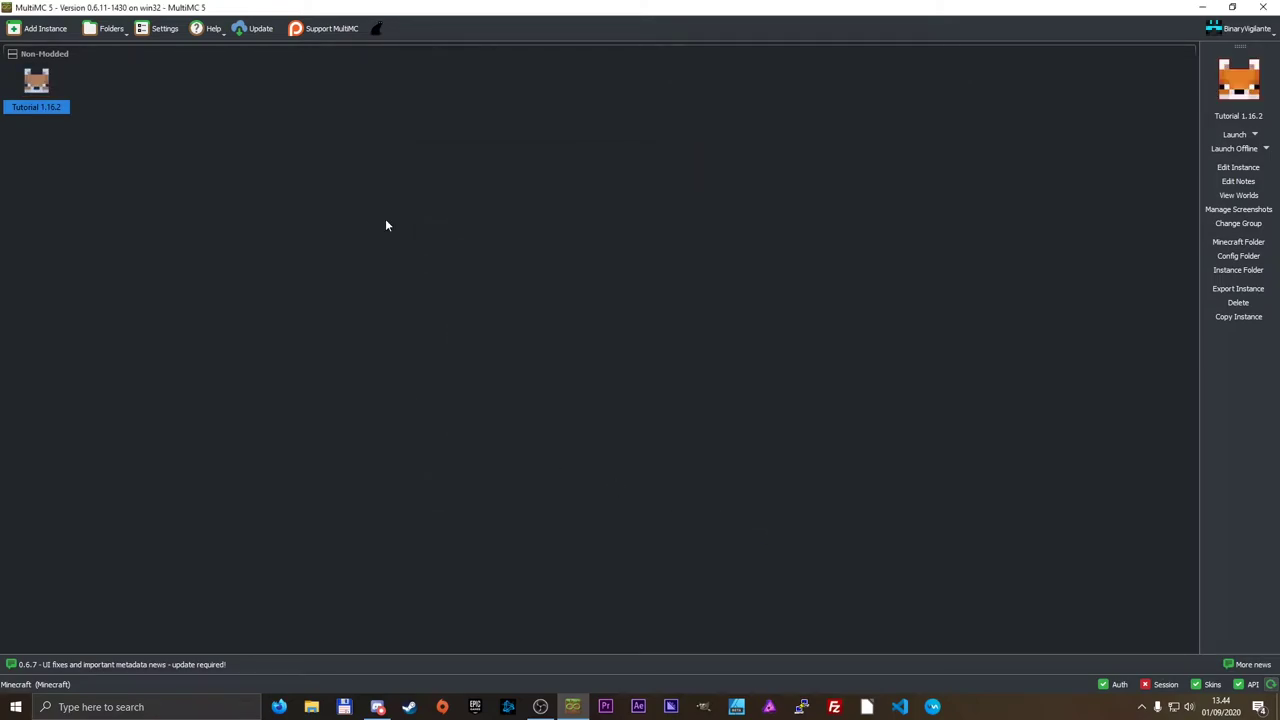
Open the Tutorial 1.16.2 editor, enlarge and reposition it, and browse versions without changing.
click(1238, 167)
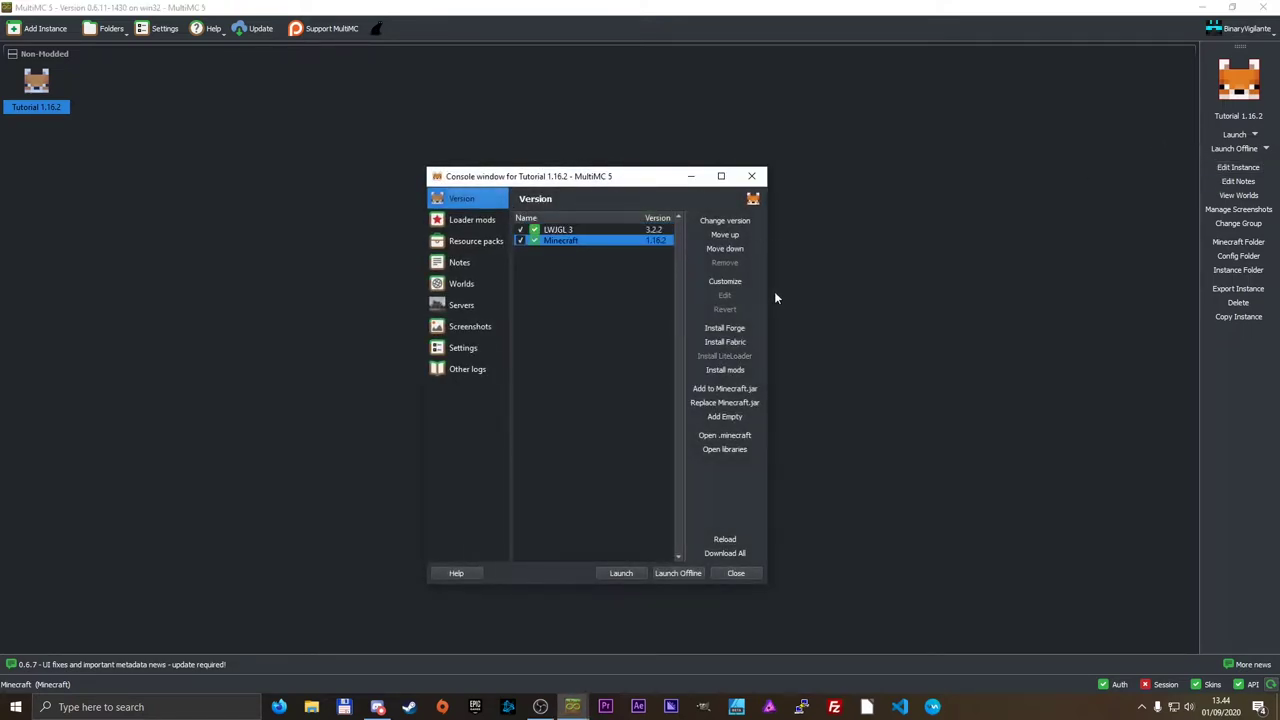
drag(771, 291, 1084, 290)
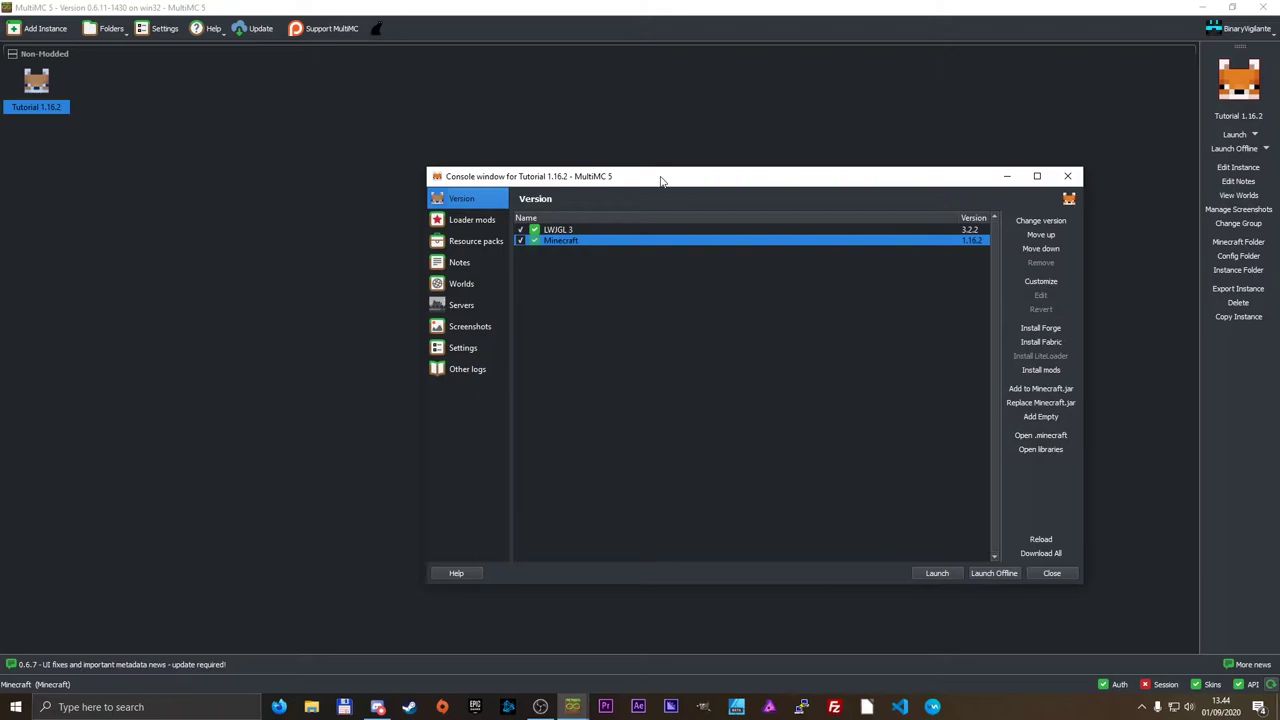
drag(663, 181, 505, 155)
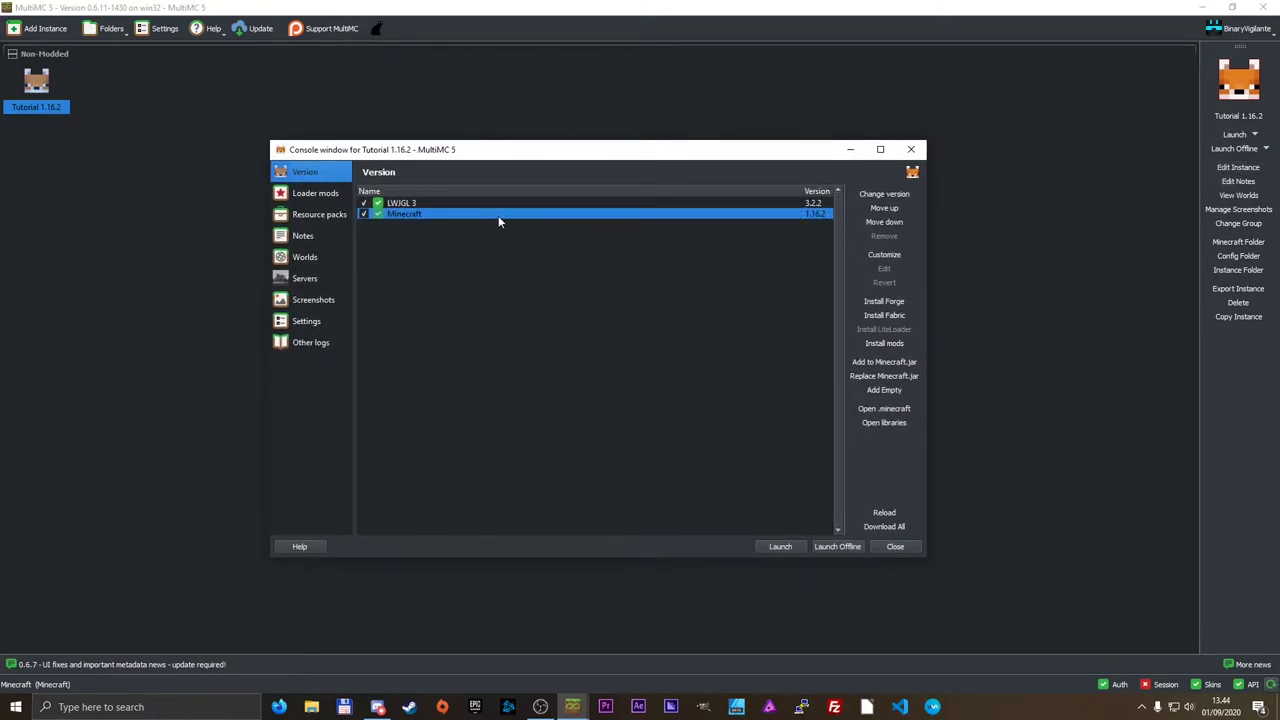
click(884, 193)
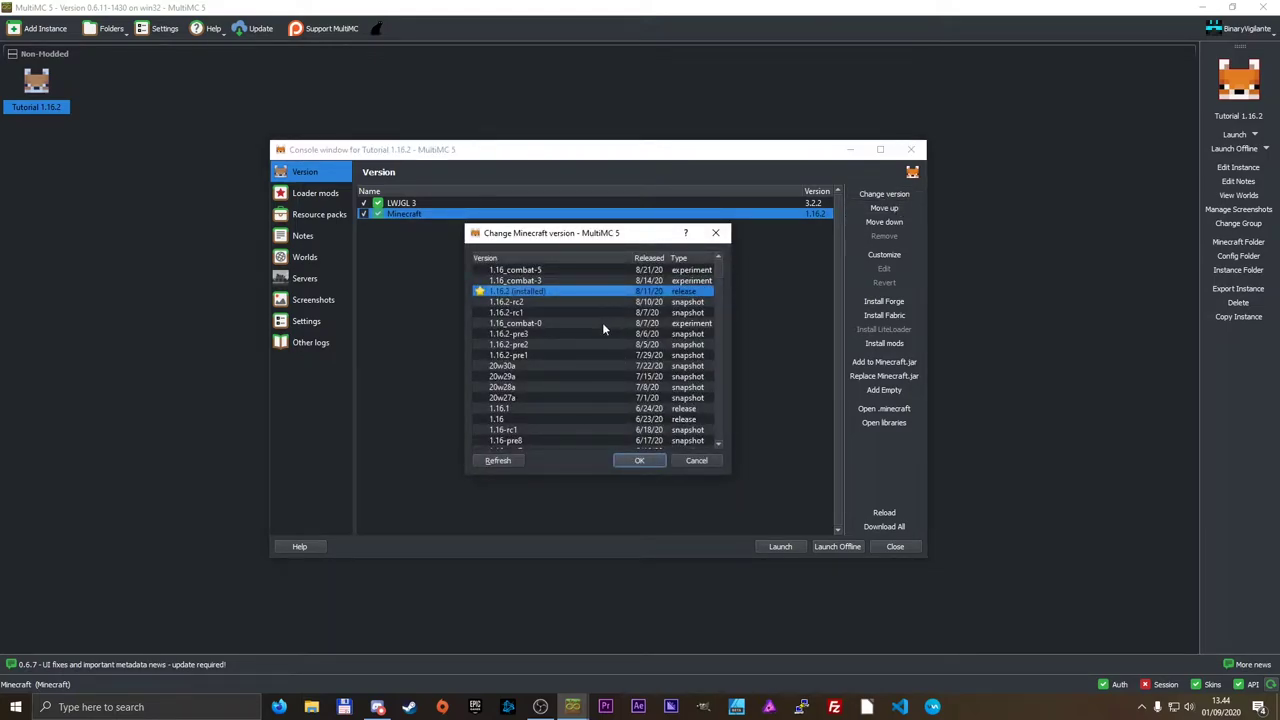
scroll(593, 363, down, 20)
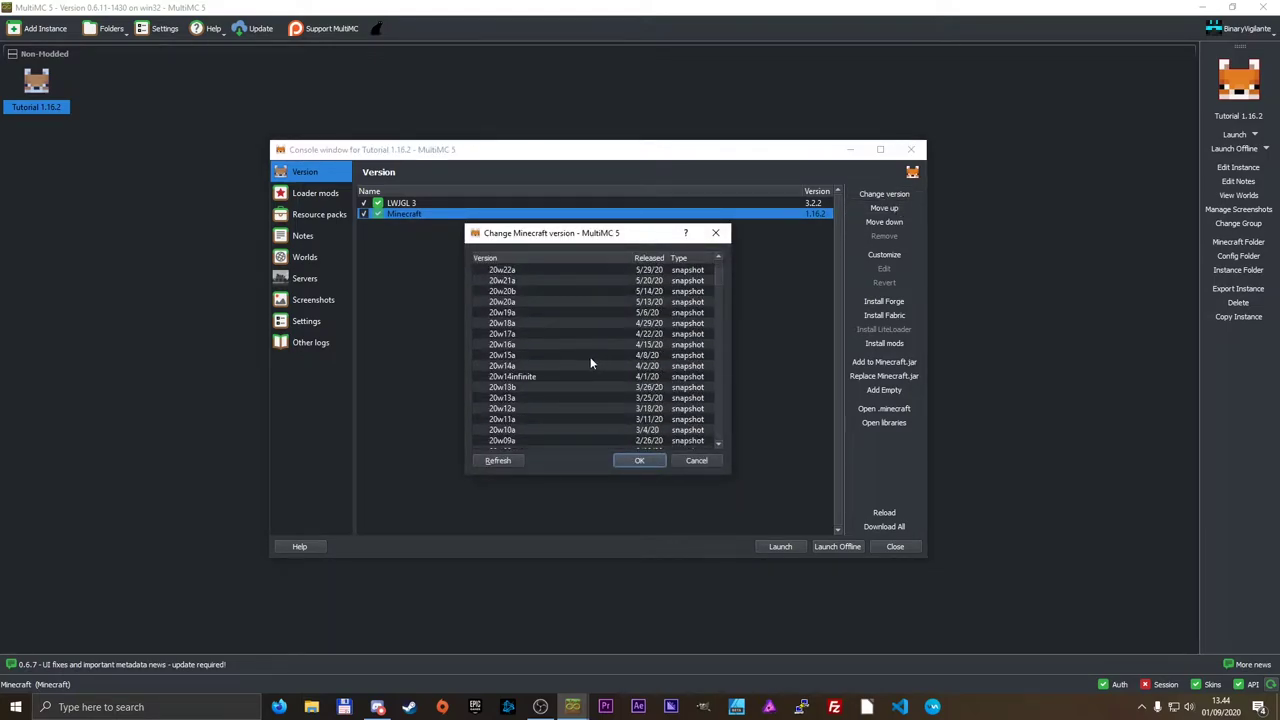
scroll(590, 363, down, 20)
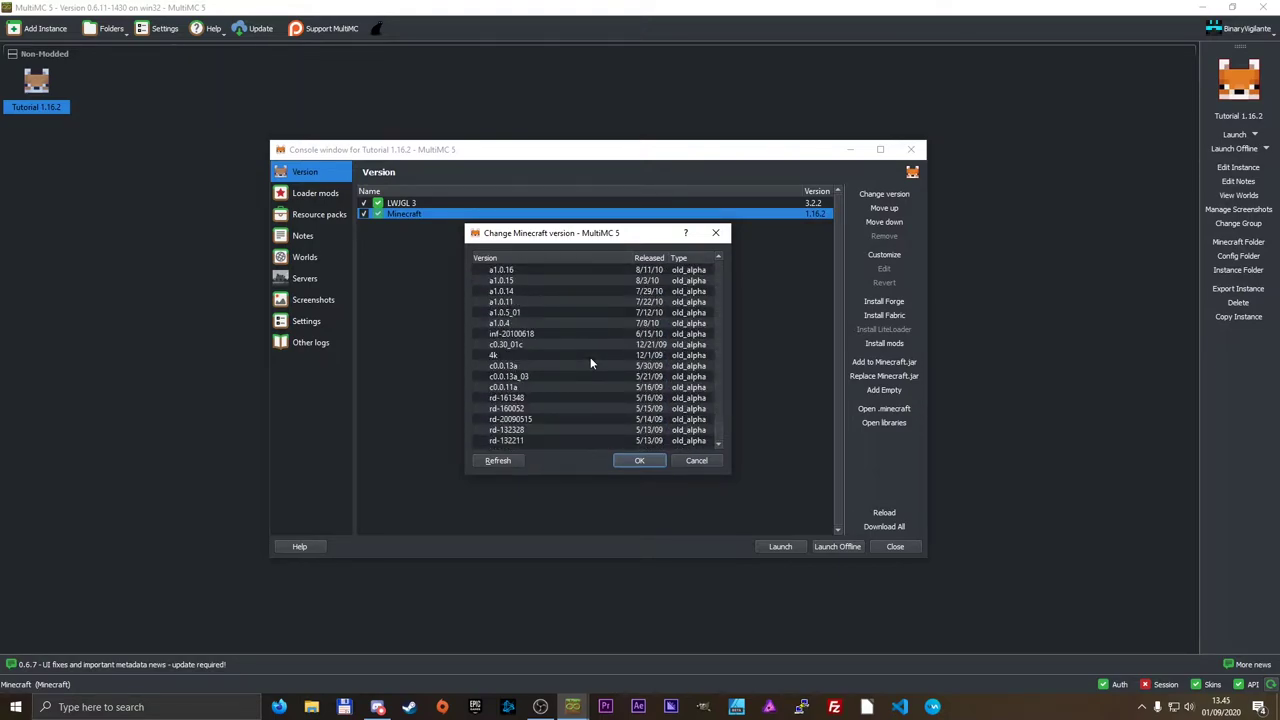
scroll(575, 383, up, 20)
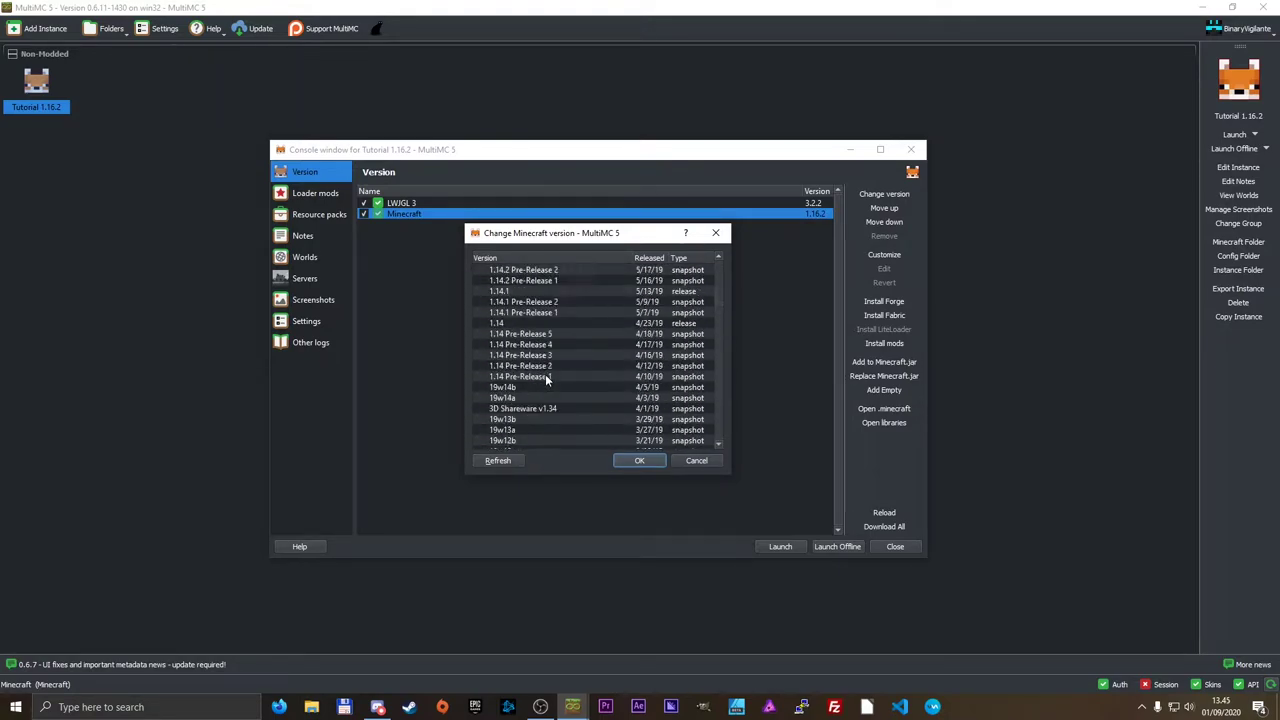
click(703, 462)
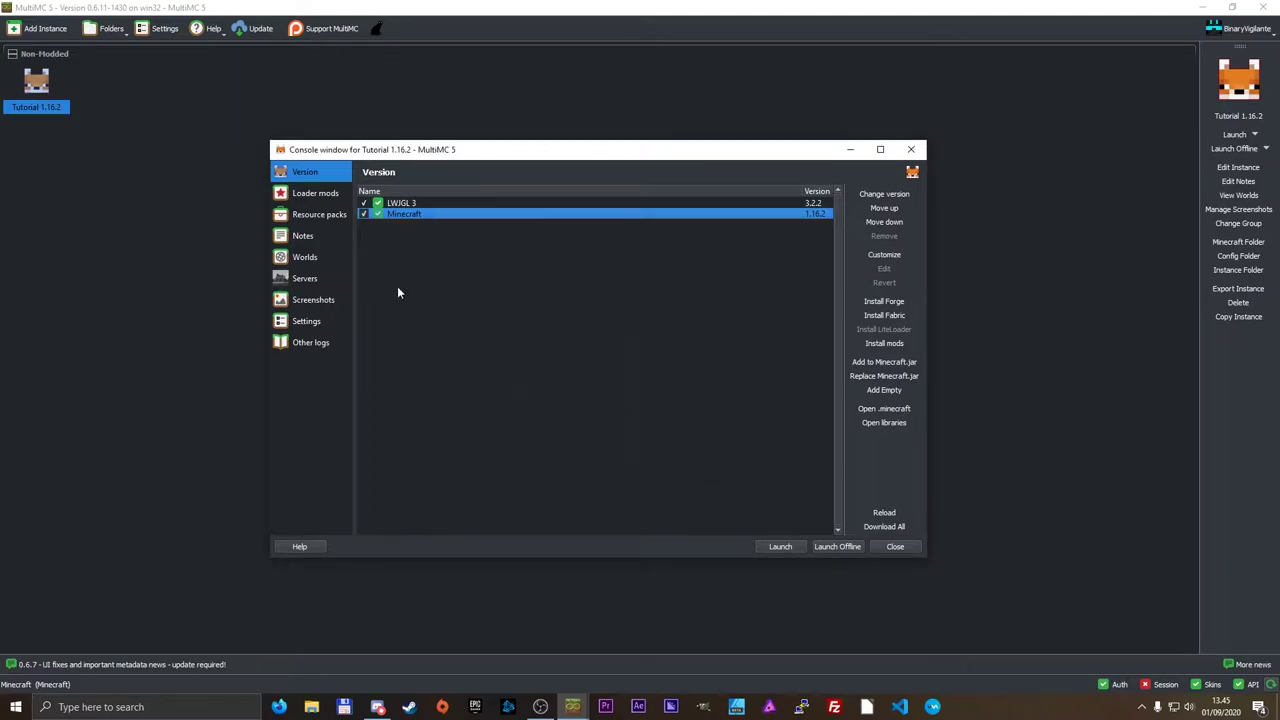
Tour the Loader mods, Resource packs, Notes, Worlds, Servers and Screenshots pages, ending on Settings.
click(319, 193)
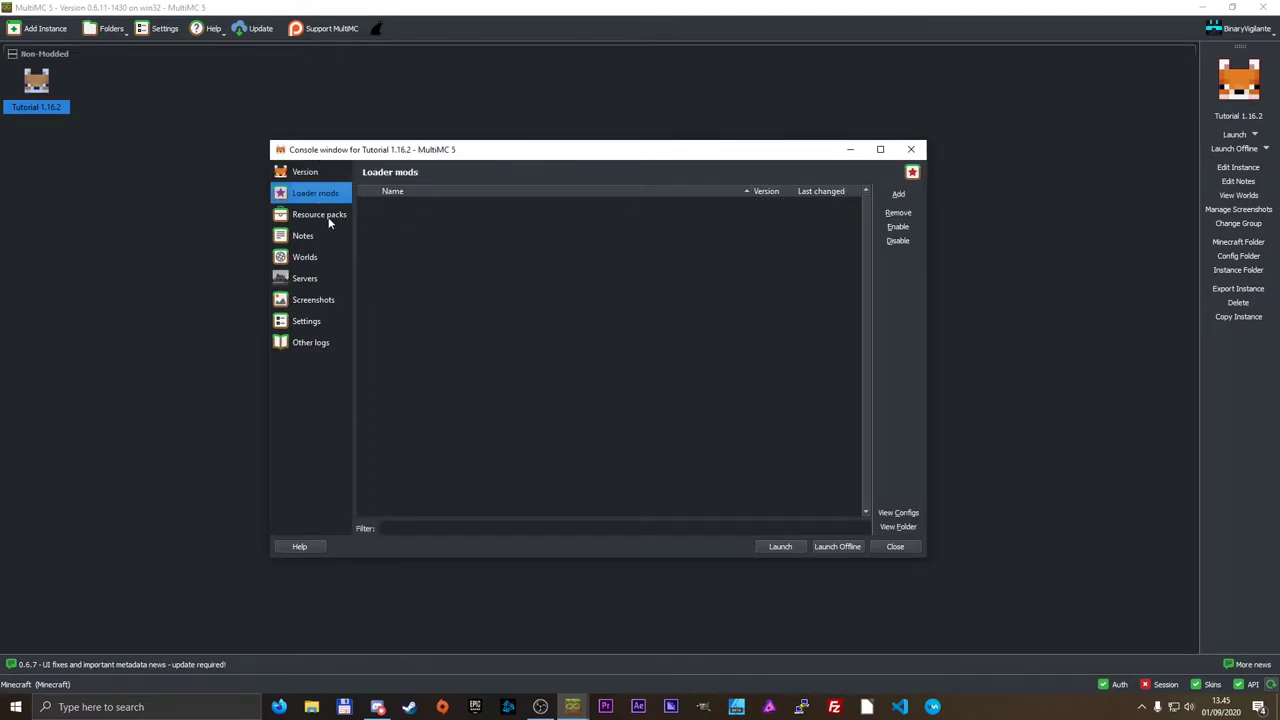
click(325, 216)
click(322, 238)
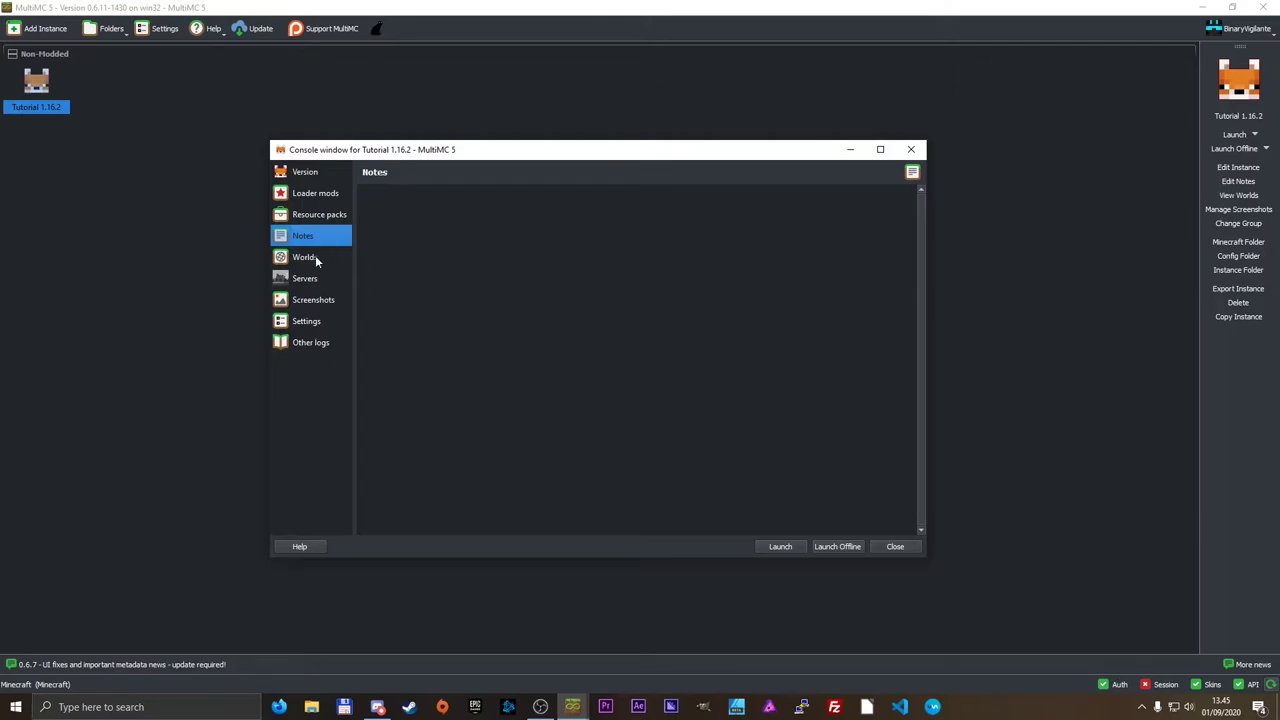
click(315, 258)
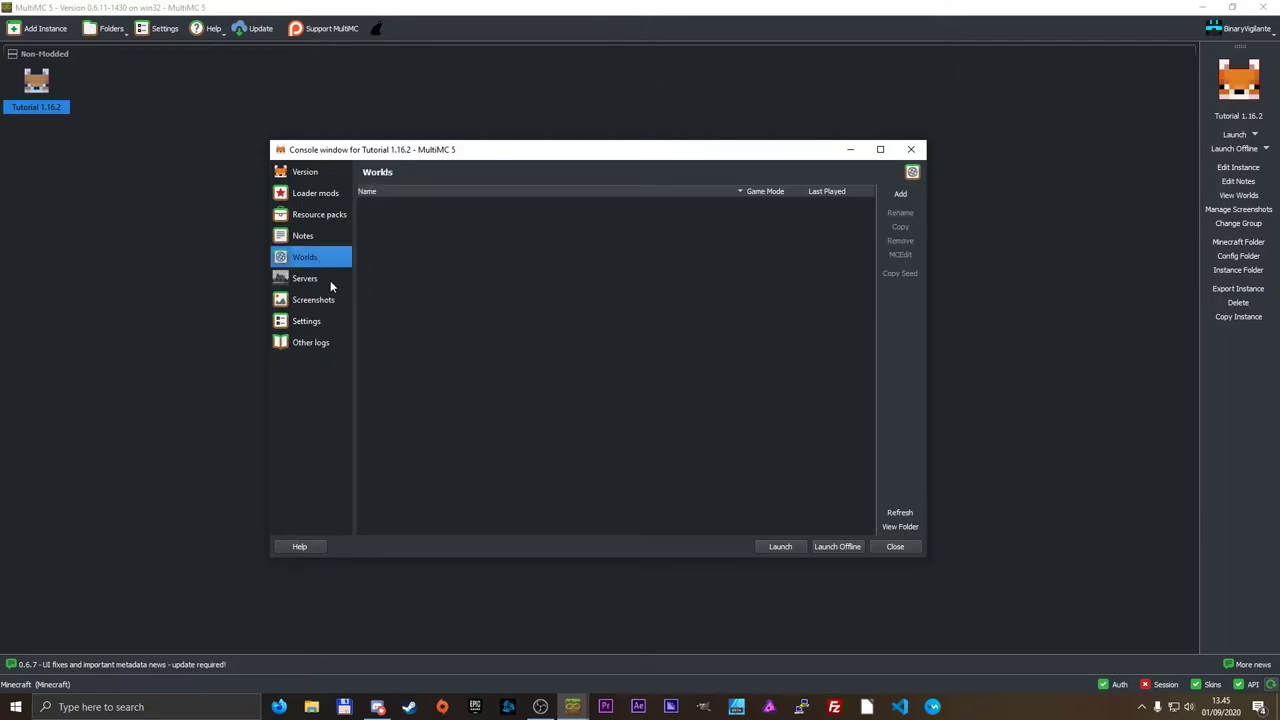
click(330, 280)
click(316, 300)
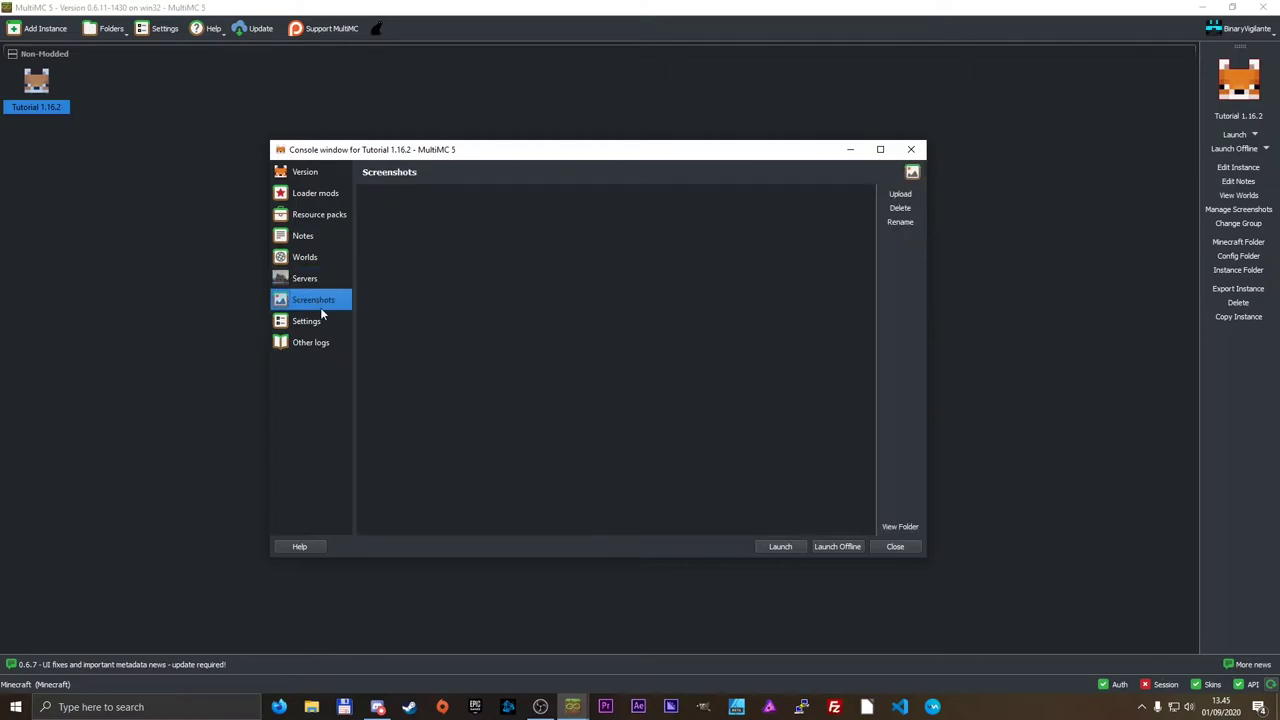
click(320, 325)
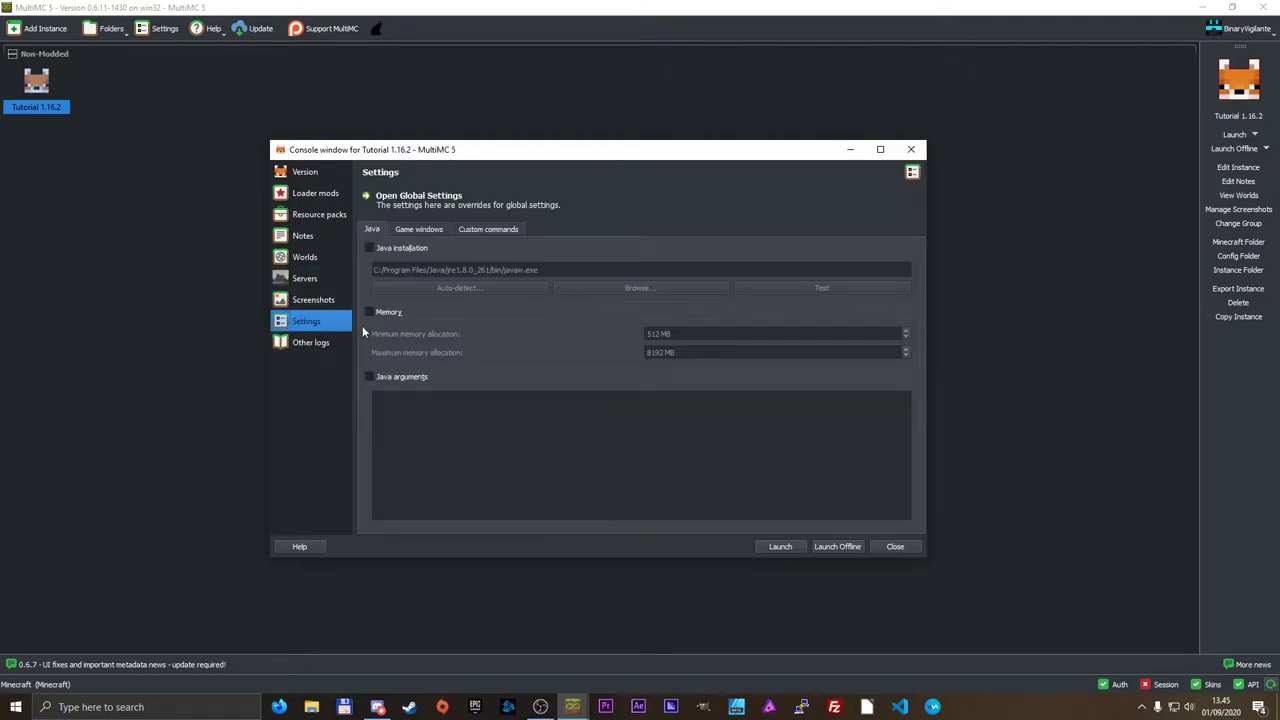
On the Game windows tab, enable the game window override with Minecraft starting maximized.
click(418, 230)
click(496, 230)
click(416, 228)
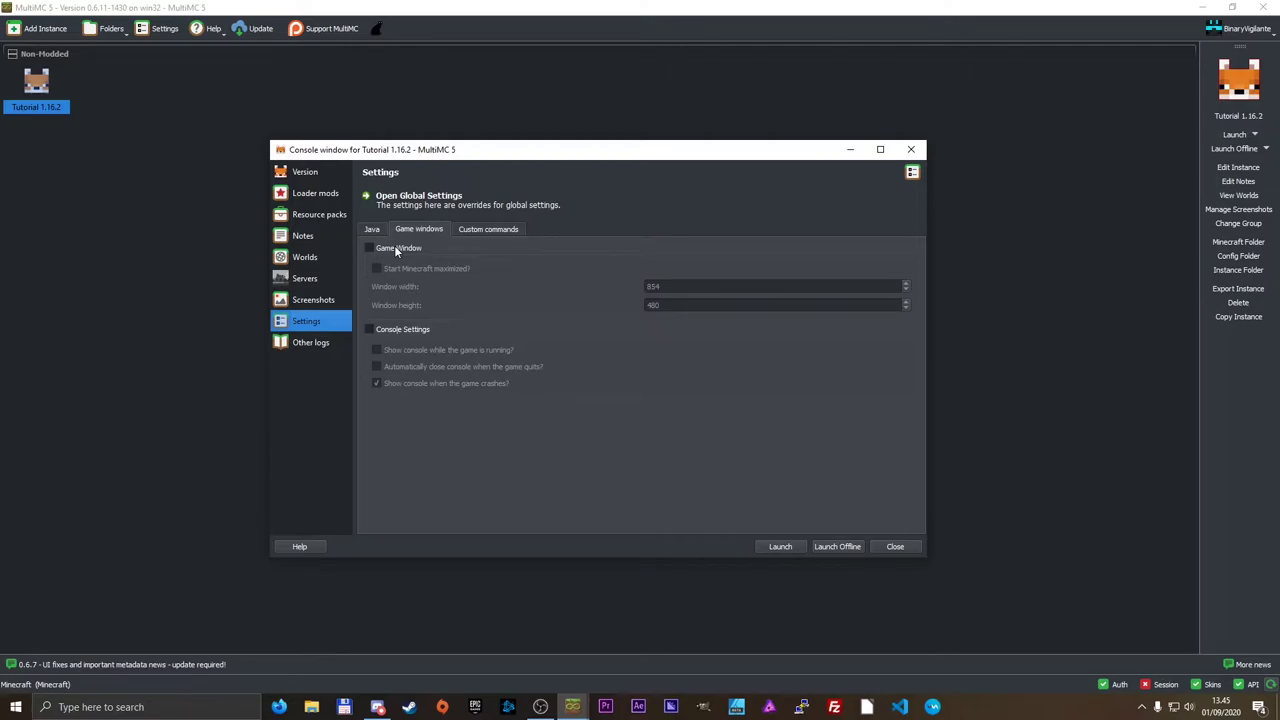
click(387, 250)
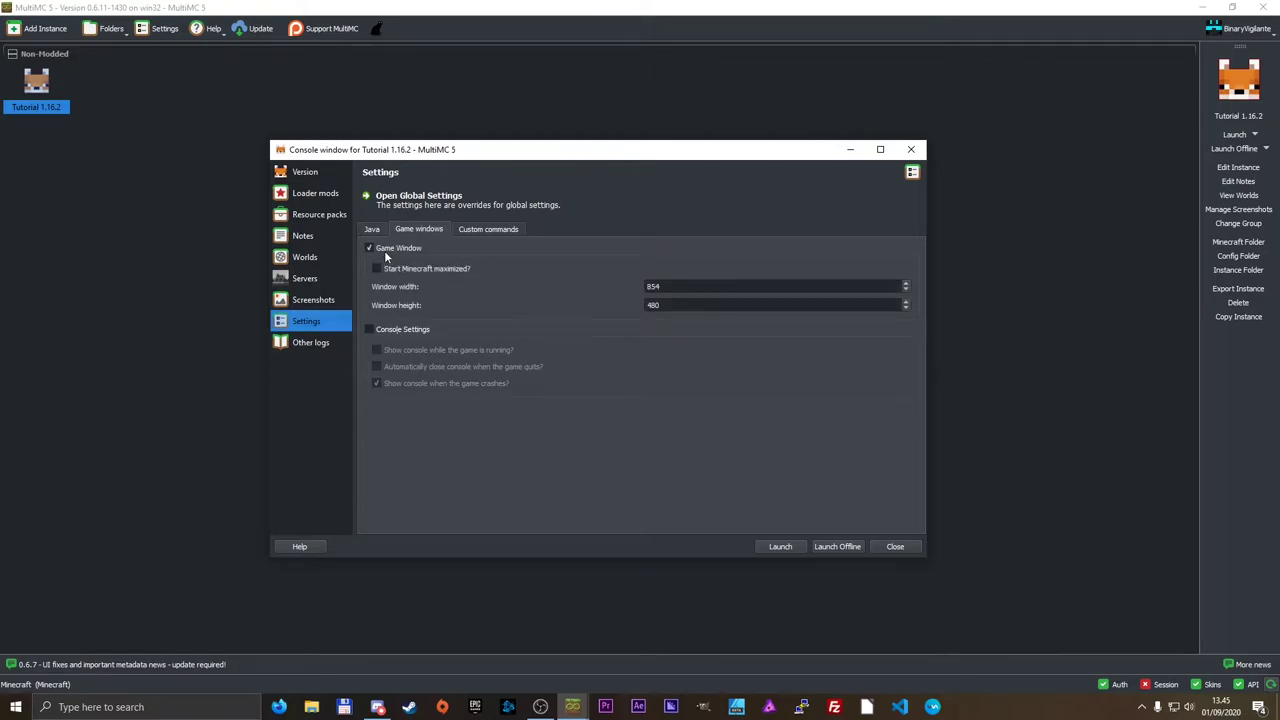
click(400, 270)
Turn the game window and console overrides back off, then close the editor from Version.
click(392, 242)
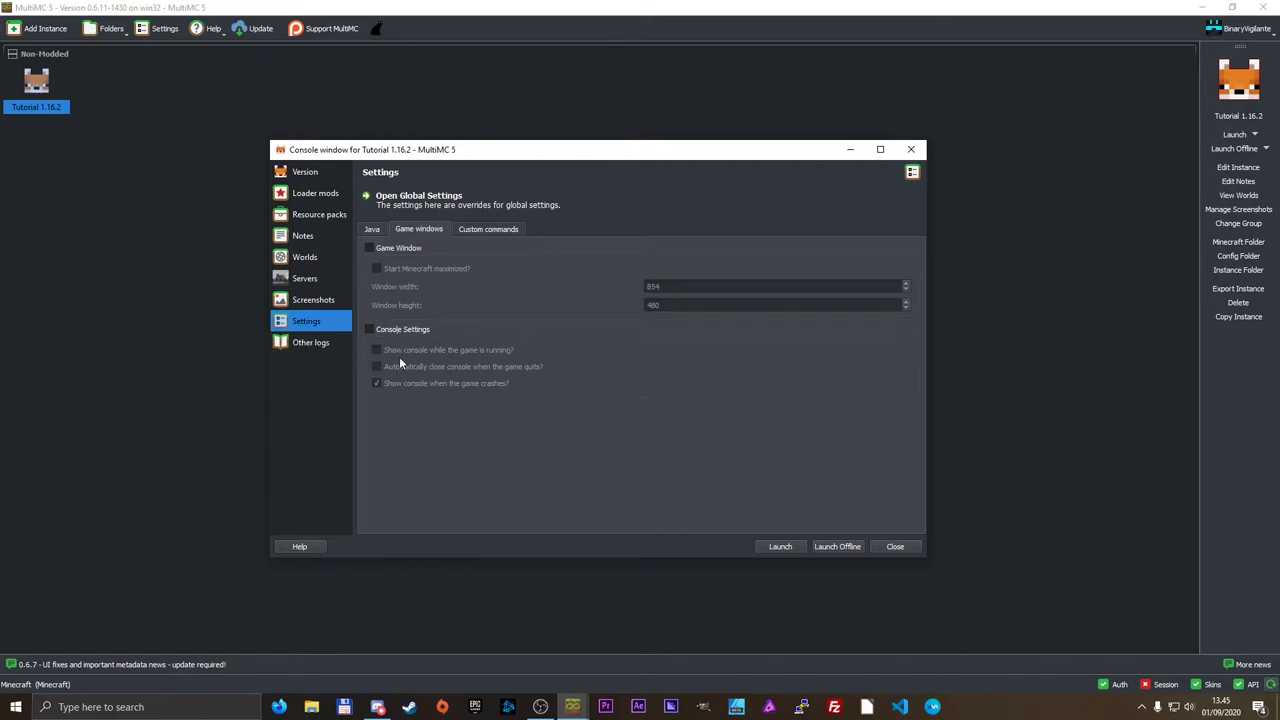
click(395, 330)
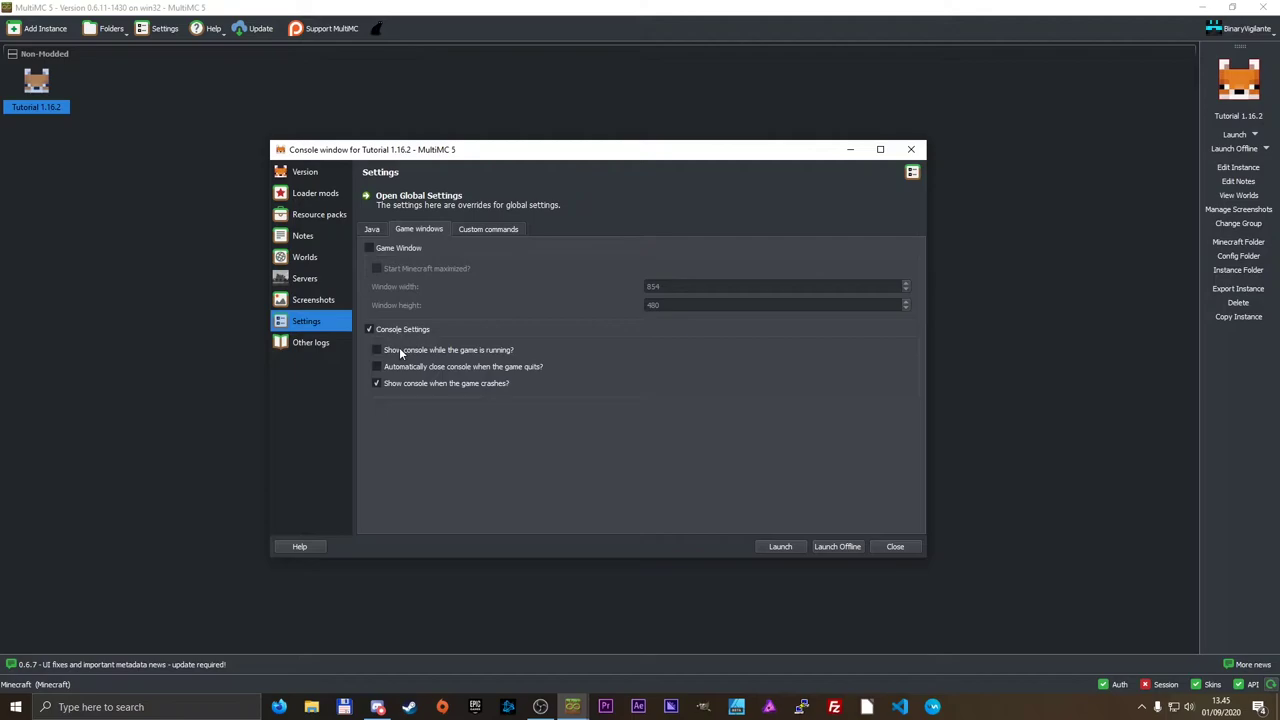
click(388, 329)
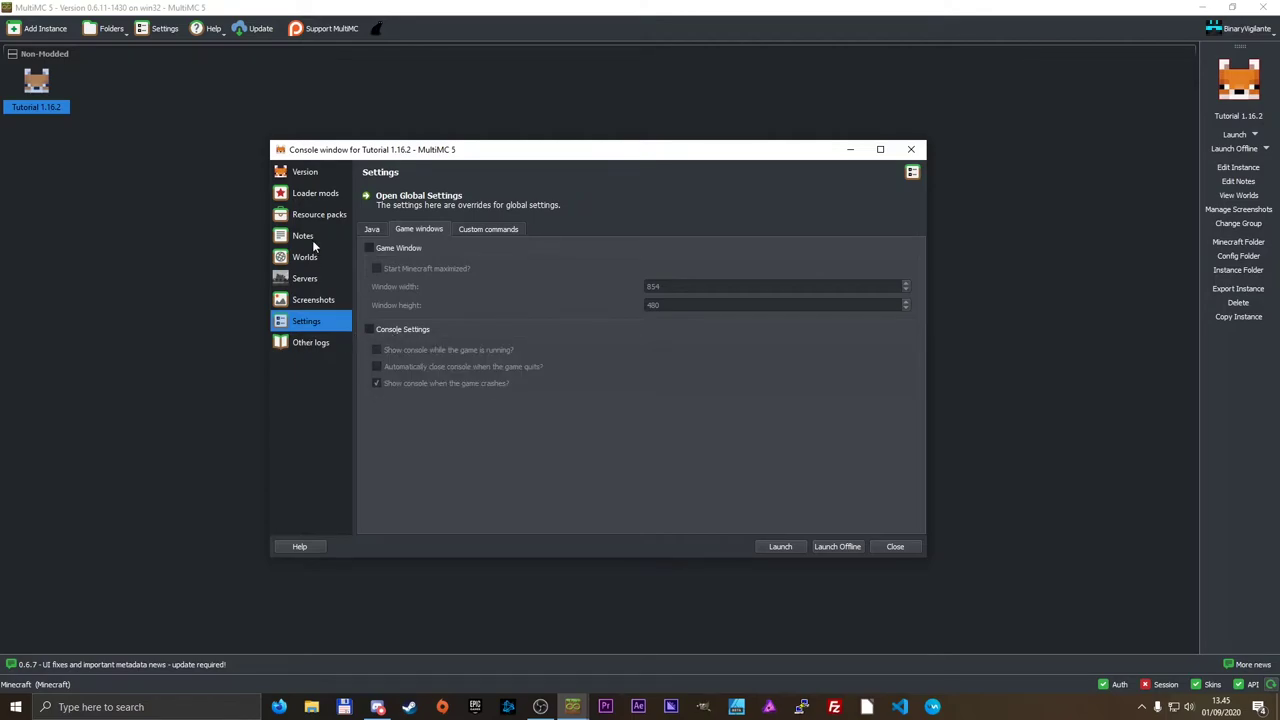
click(305, 173)
click(911, 151)
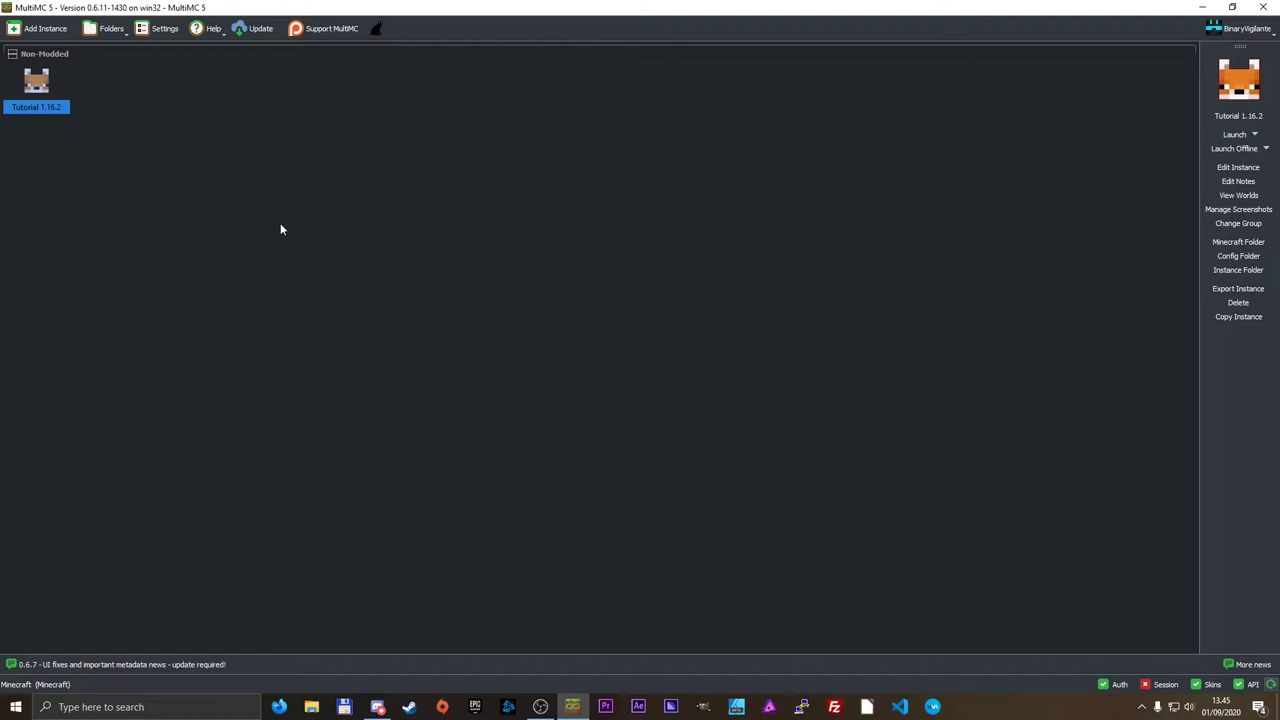
Create a 1.16.2 instance named 1.16.2 Fabric in a new Modded group.
click(54, 30)
click(541, 243)
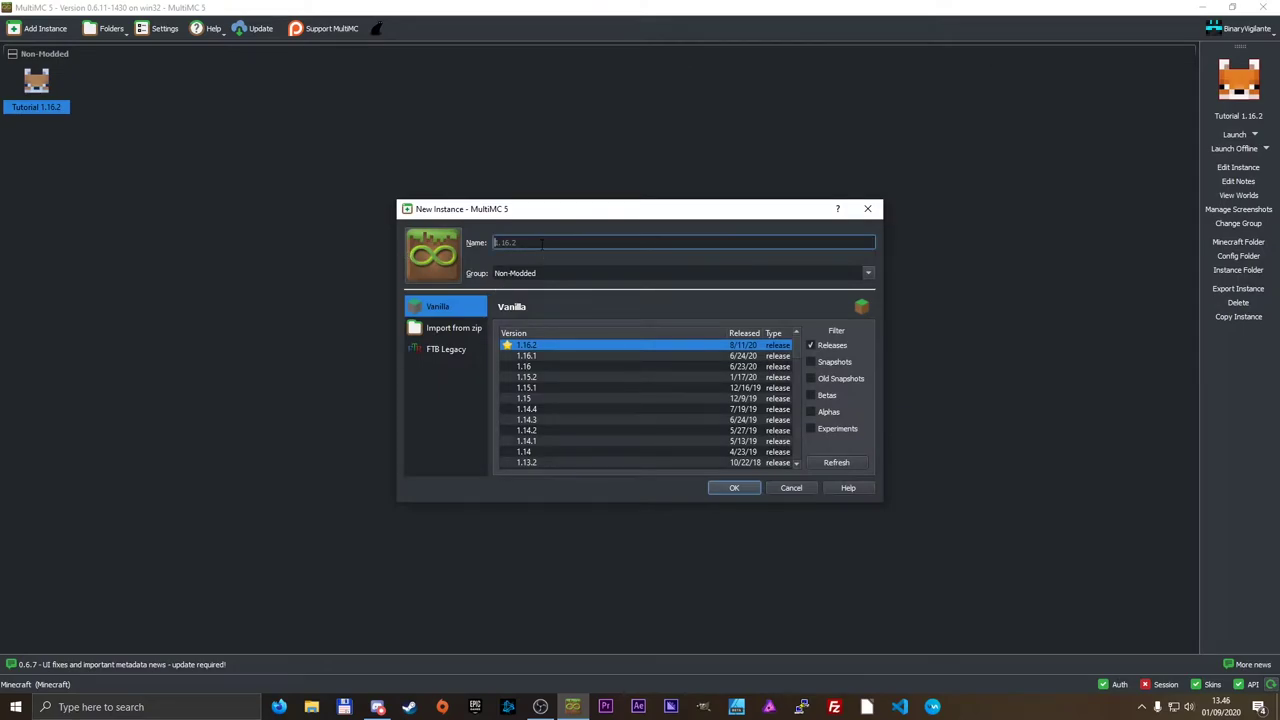
text(1.16.2 Fabric)
key(Tab)
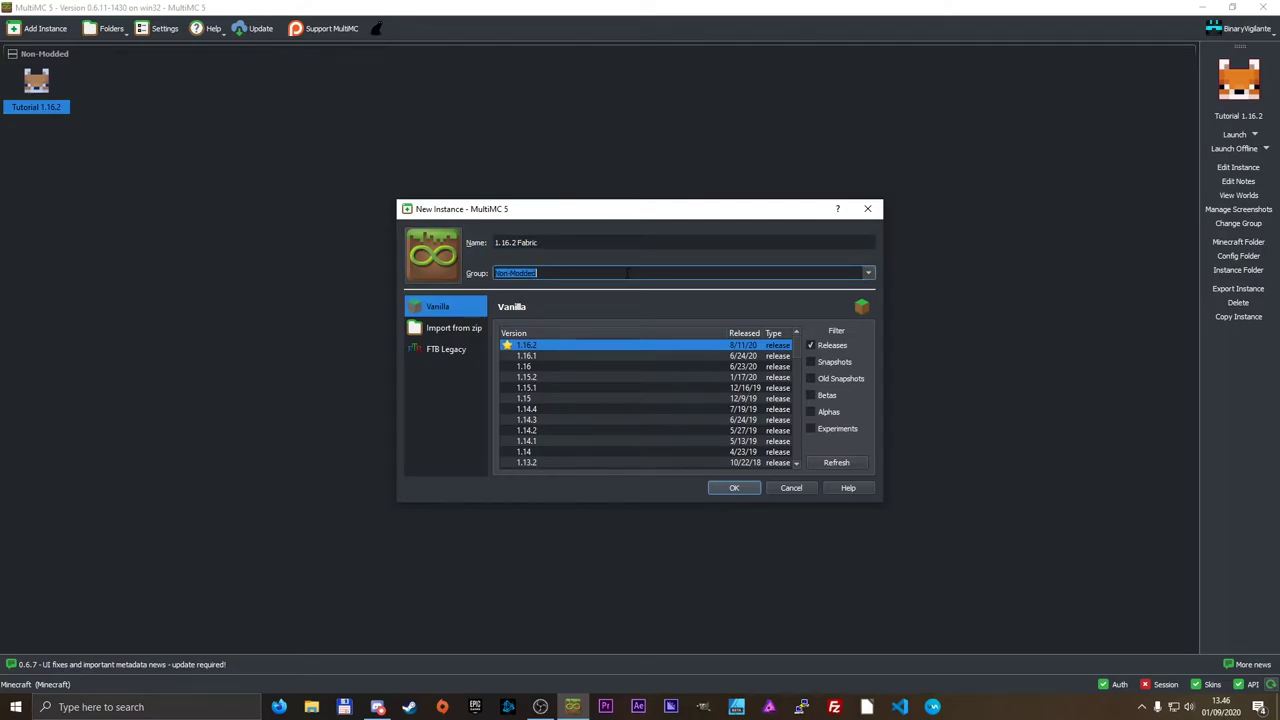
text(Modded)
click(734, 488)
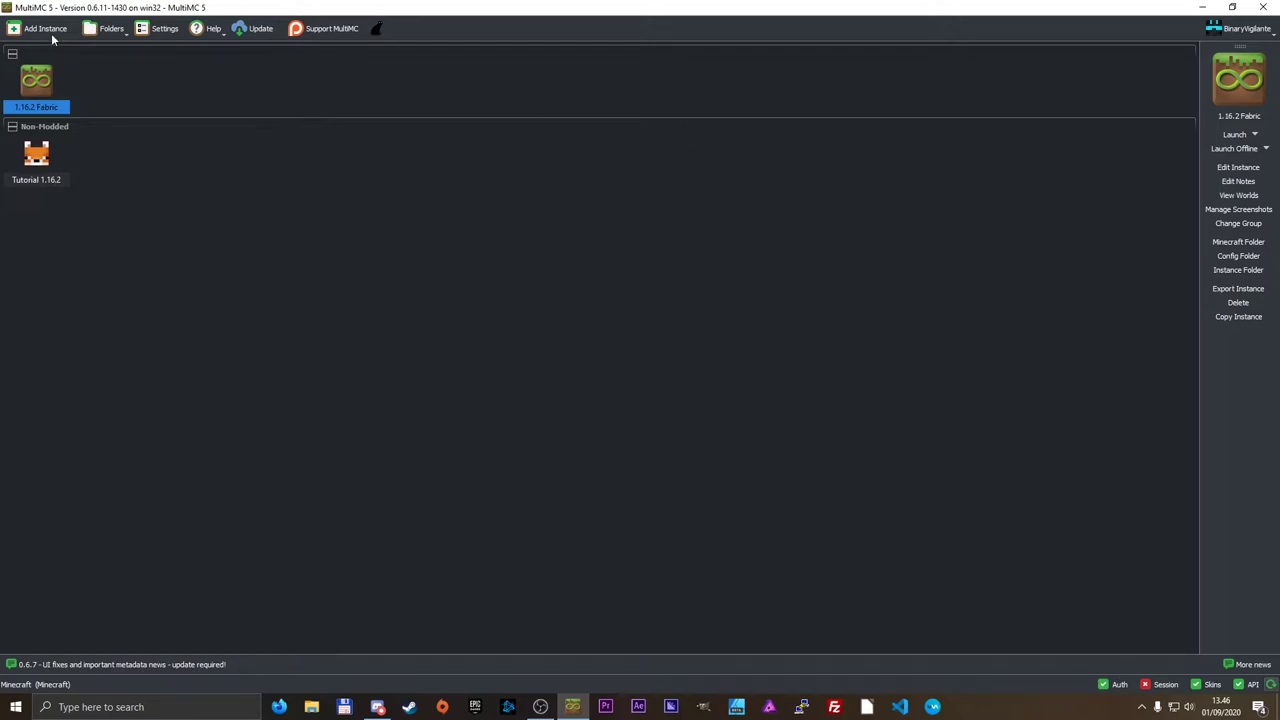
Reassign the instance's group through Change Group, settling on Modded.
click(1240, 224)
click(691, 351)
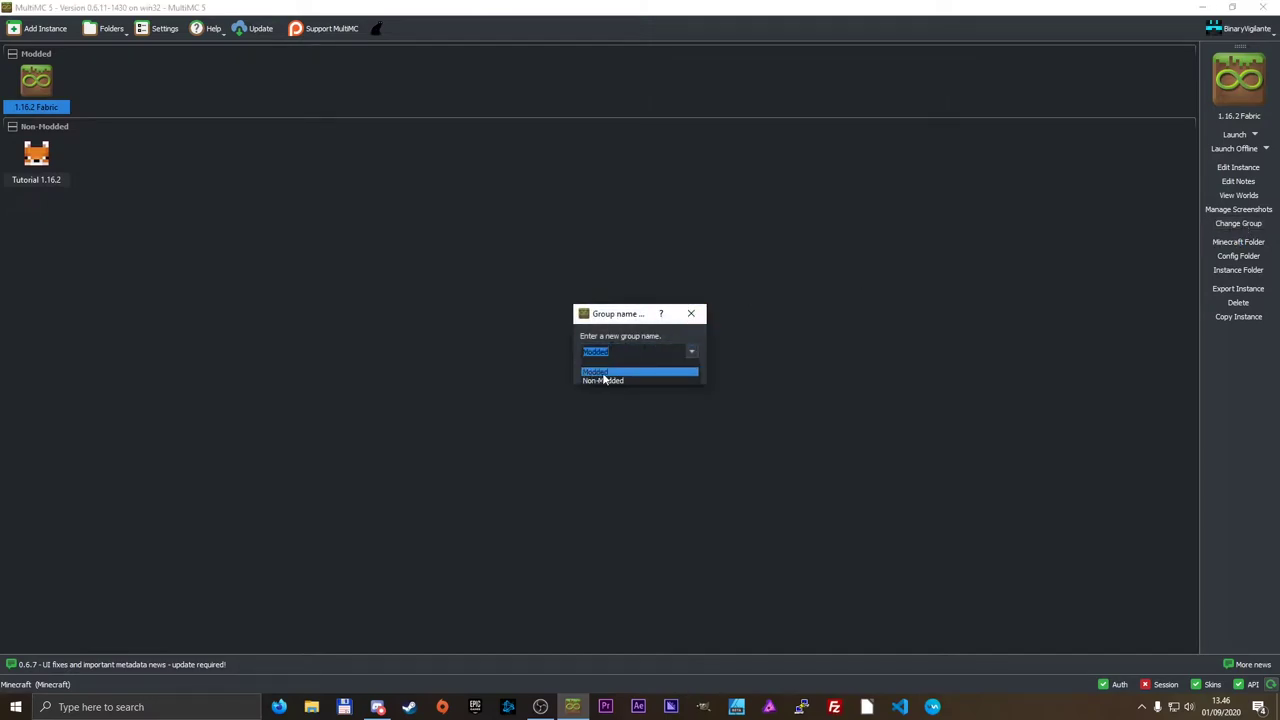
click(608, 364)
click(691, 351)
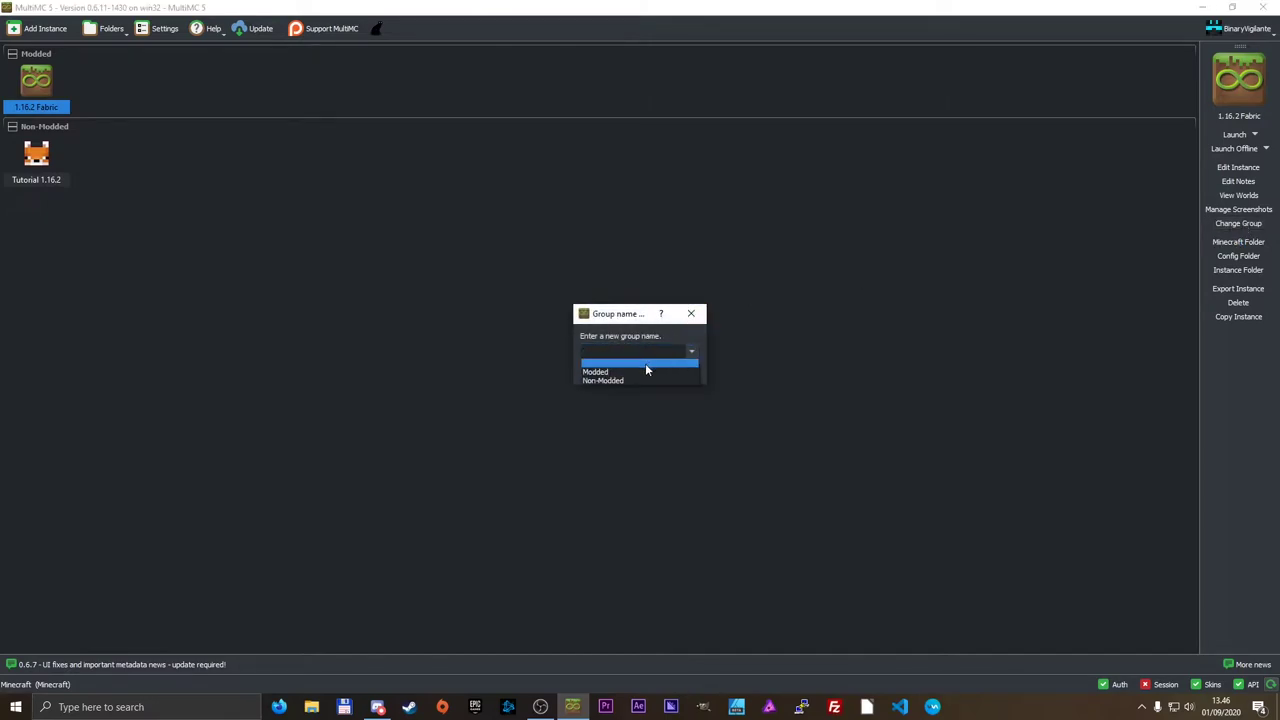
click(636, 368)
click(612, 370)
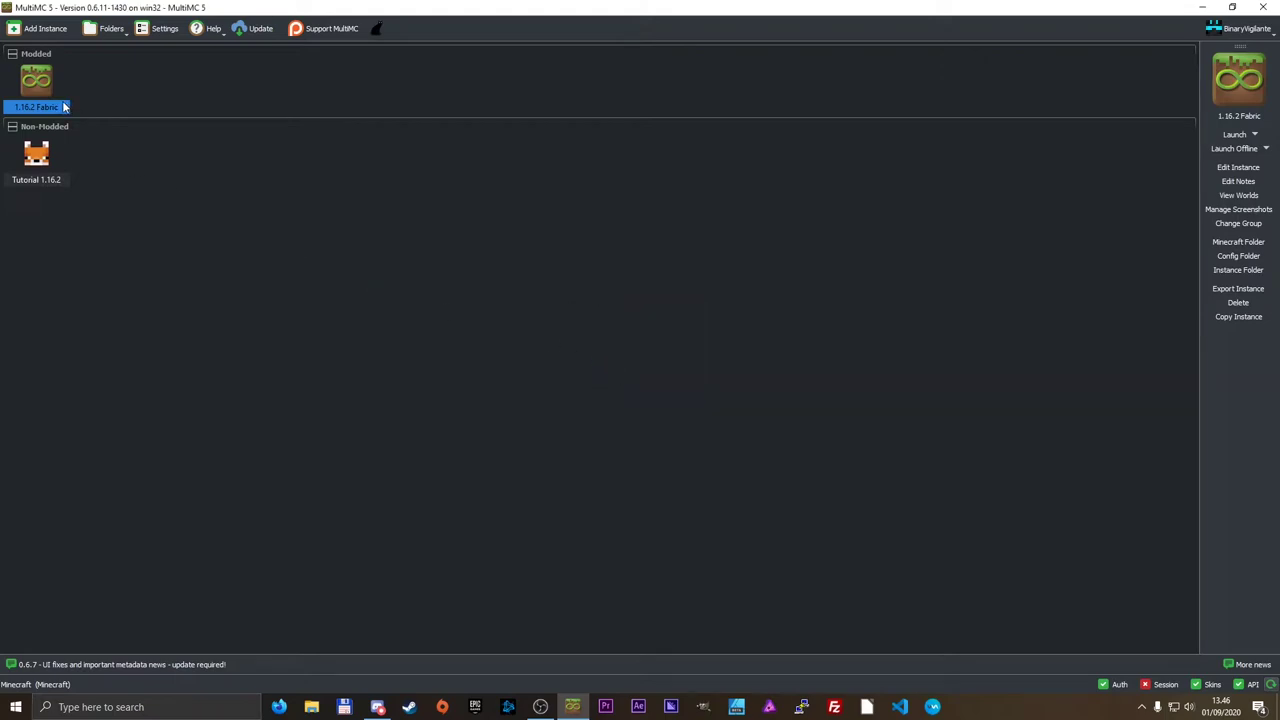
Collapse the Modded and Non-Modded groups and open 1.16.2 Fabric for editing.
click(12, 54)
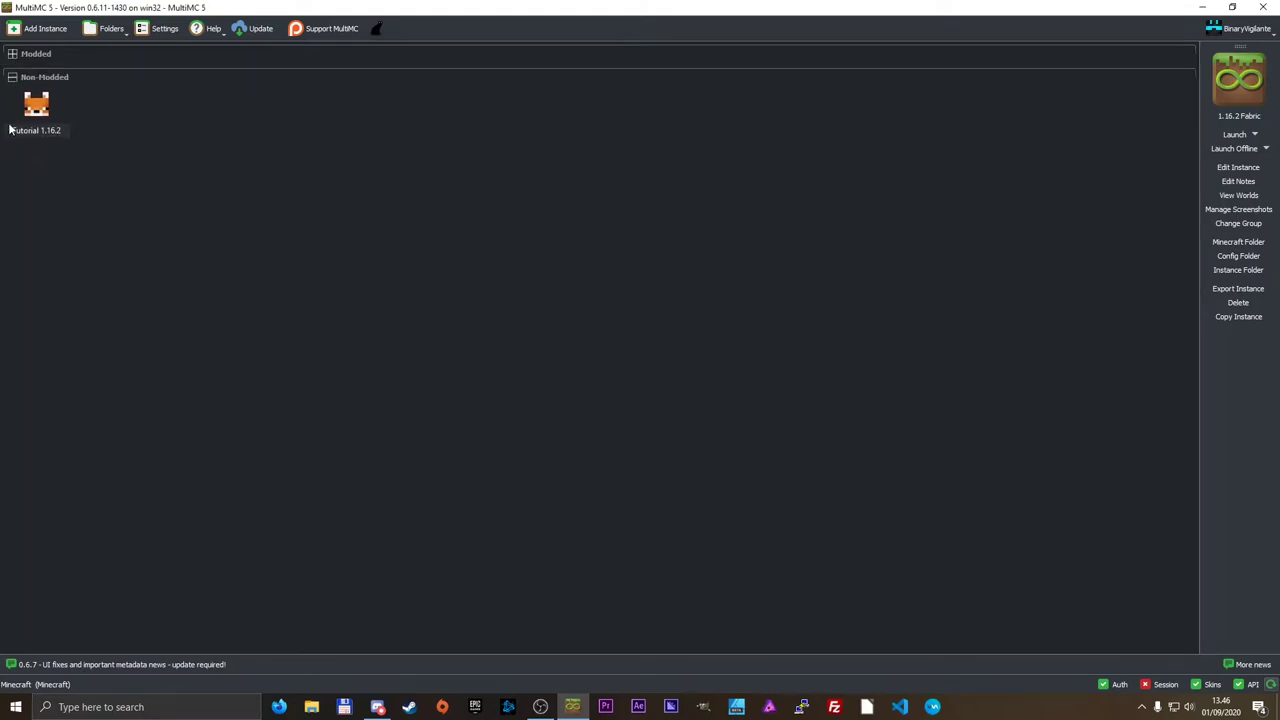
click(12, 130)
click(12, 77)
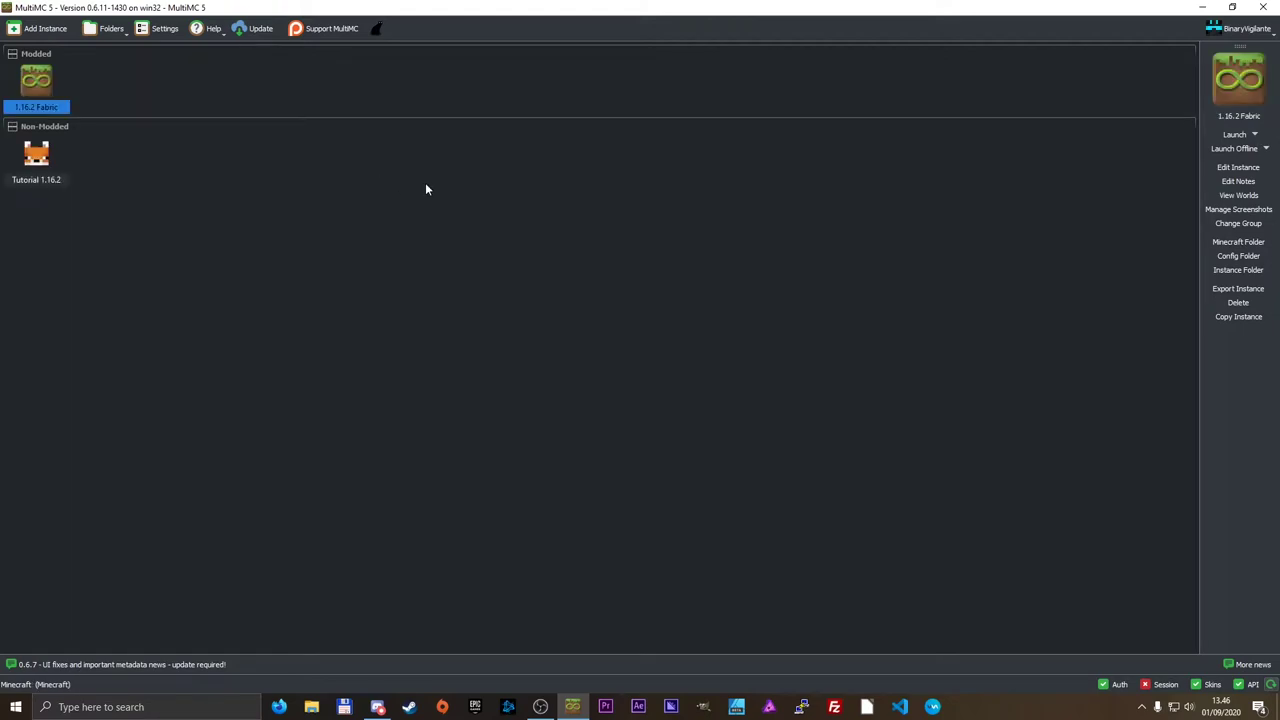
click(1236, 169)
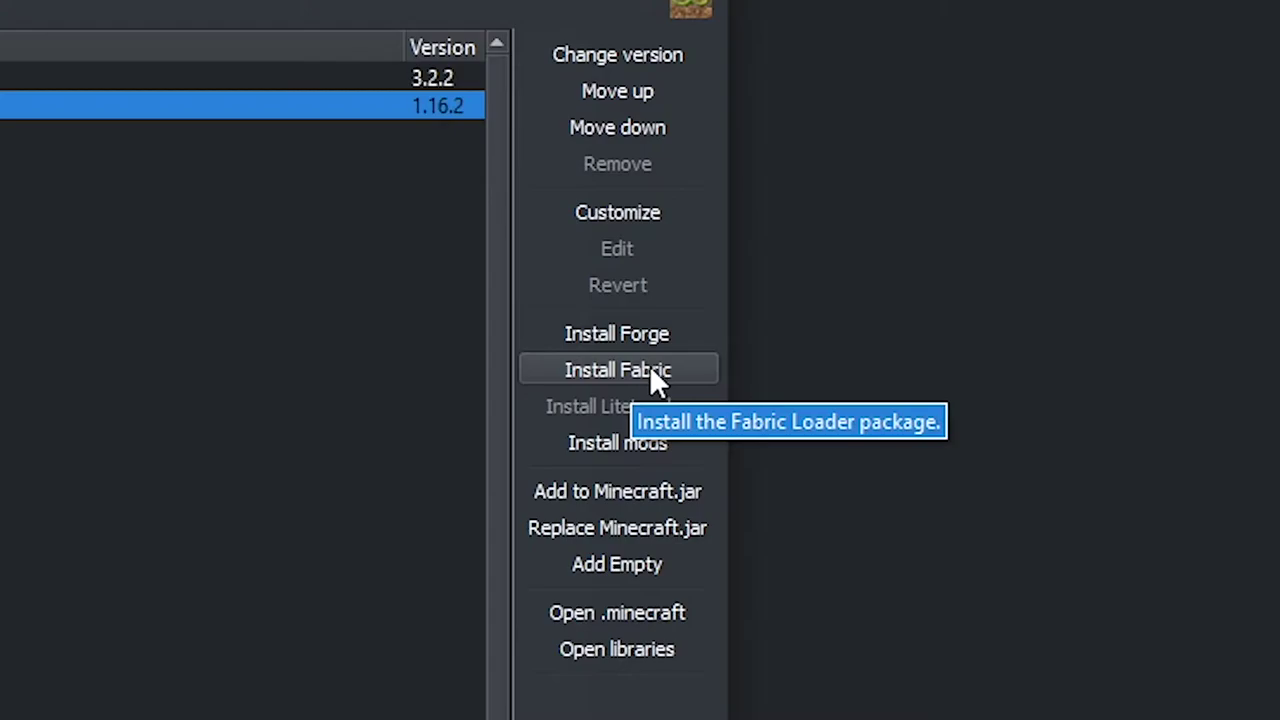
Install Fabric Loader 0.9.2+build.206 on 1.16.2 Fabric and close the editor.
click(649, 367)
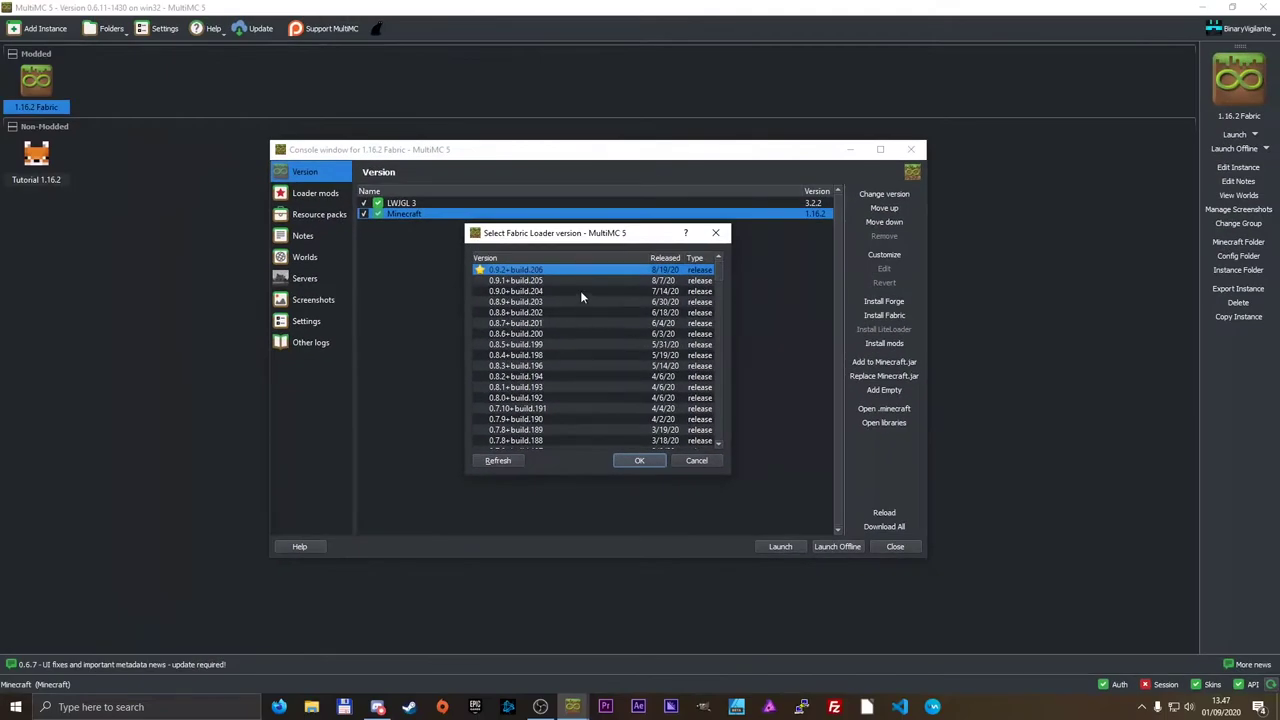
scroll(582, 297, down, 10)
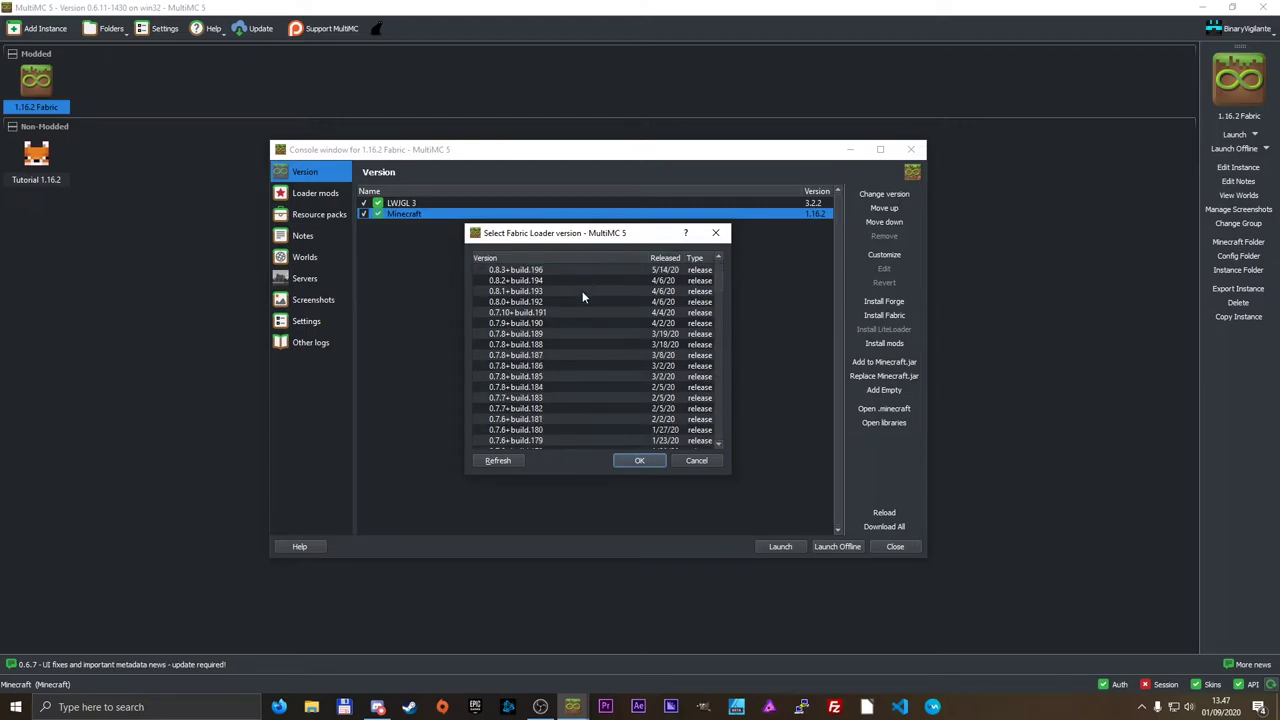
scroll(584, 302, up, 10)
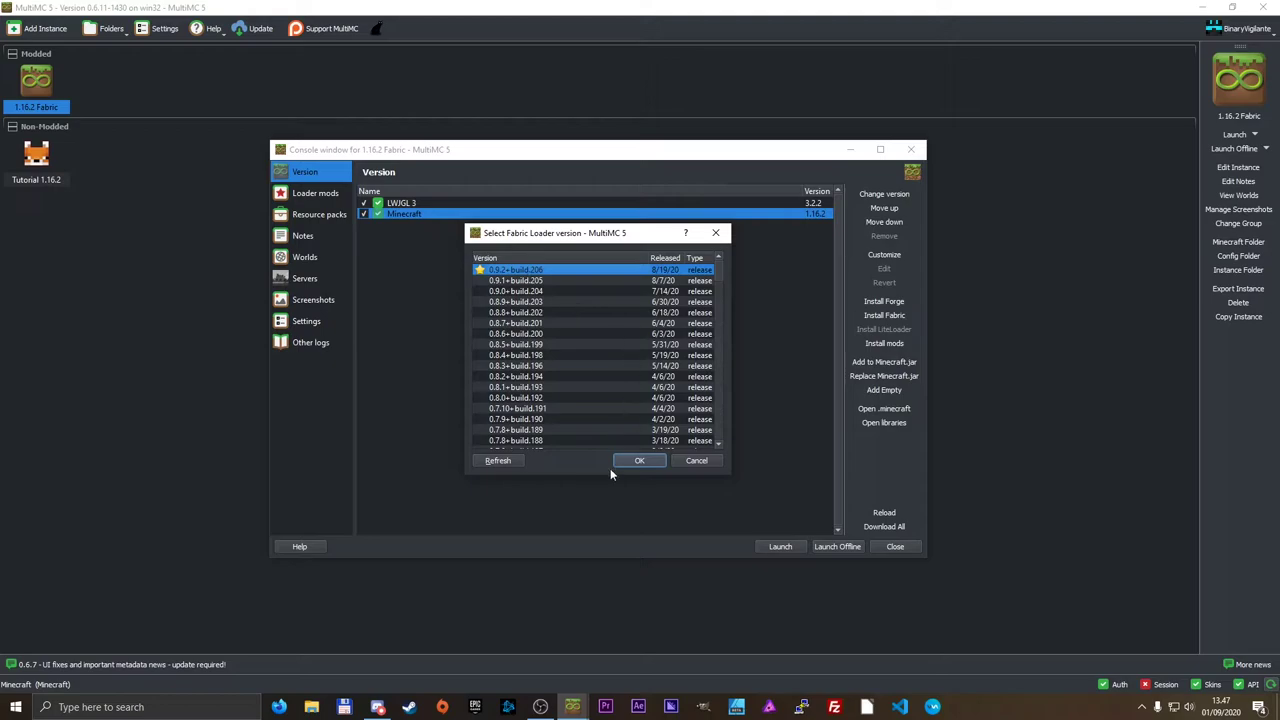
click(650, 462)
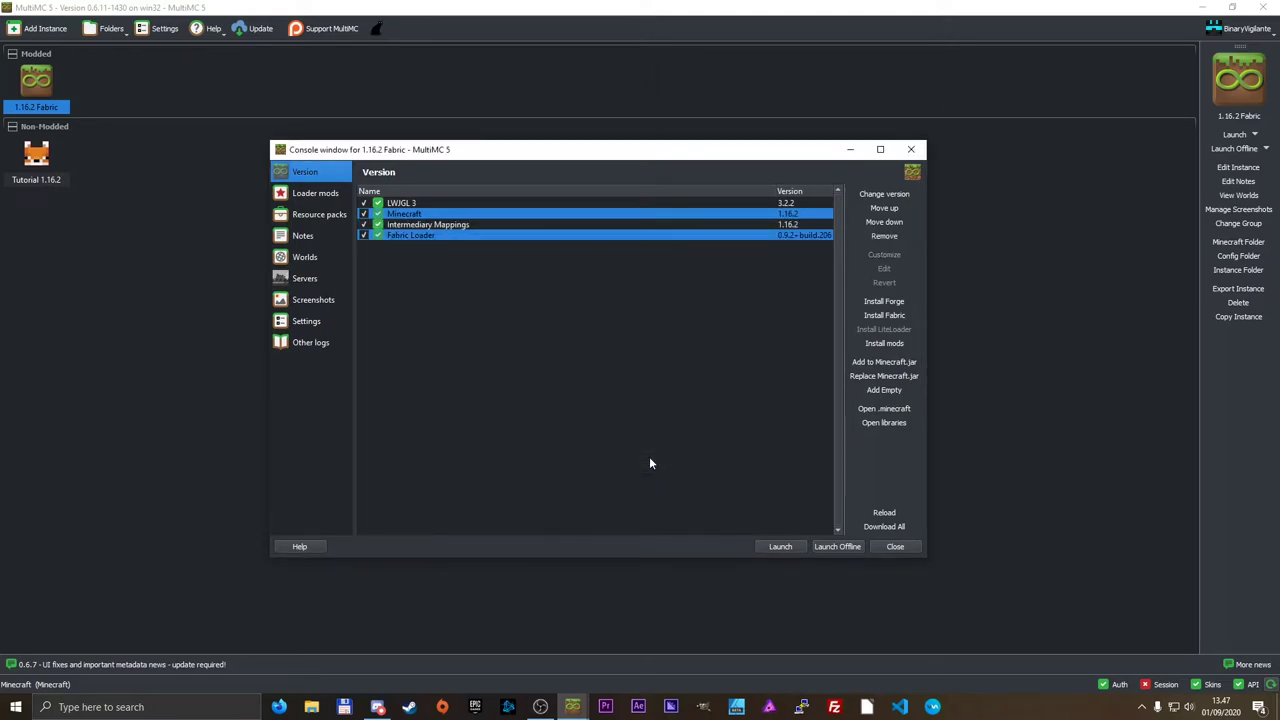
click(895, 547)
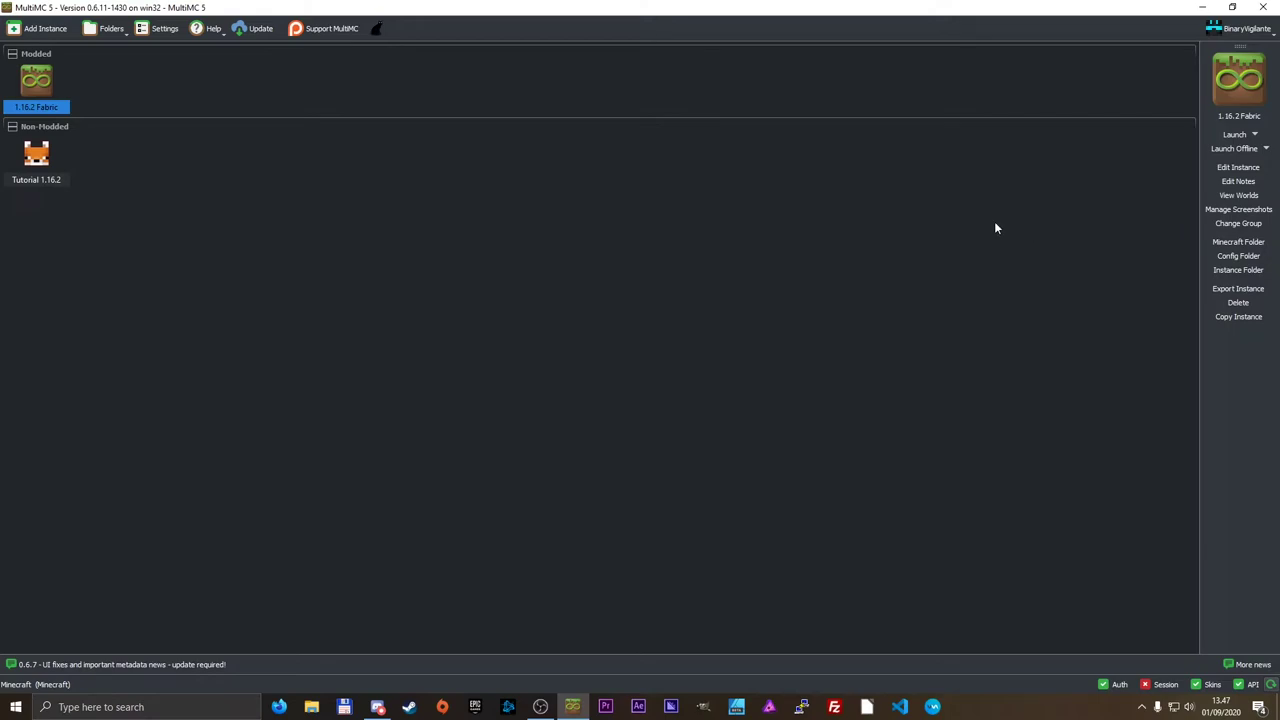
Create an instance named 1.12.2 with the gold icon.
click(44, 30)
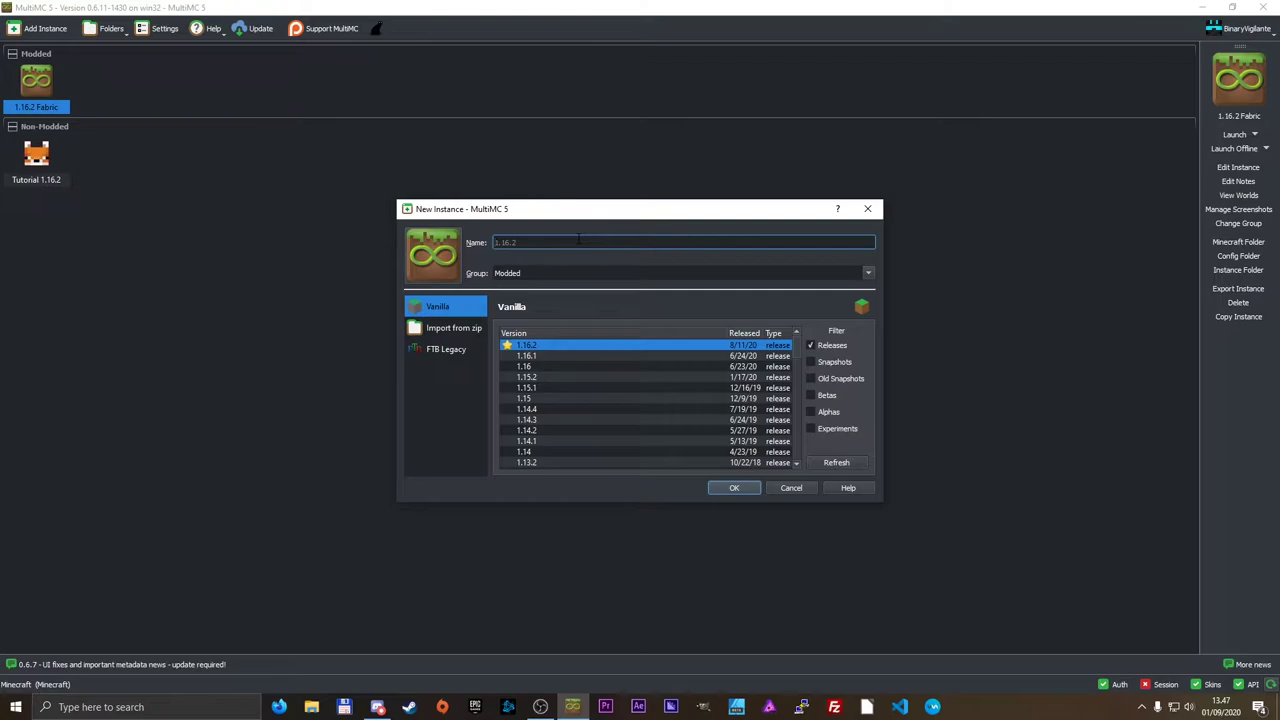
text(1.16.2)
key(BackSpace)
key(BackSpace)
key(BackSpace)
key(BackSpace)
text(12.)
click(432, 254)
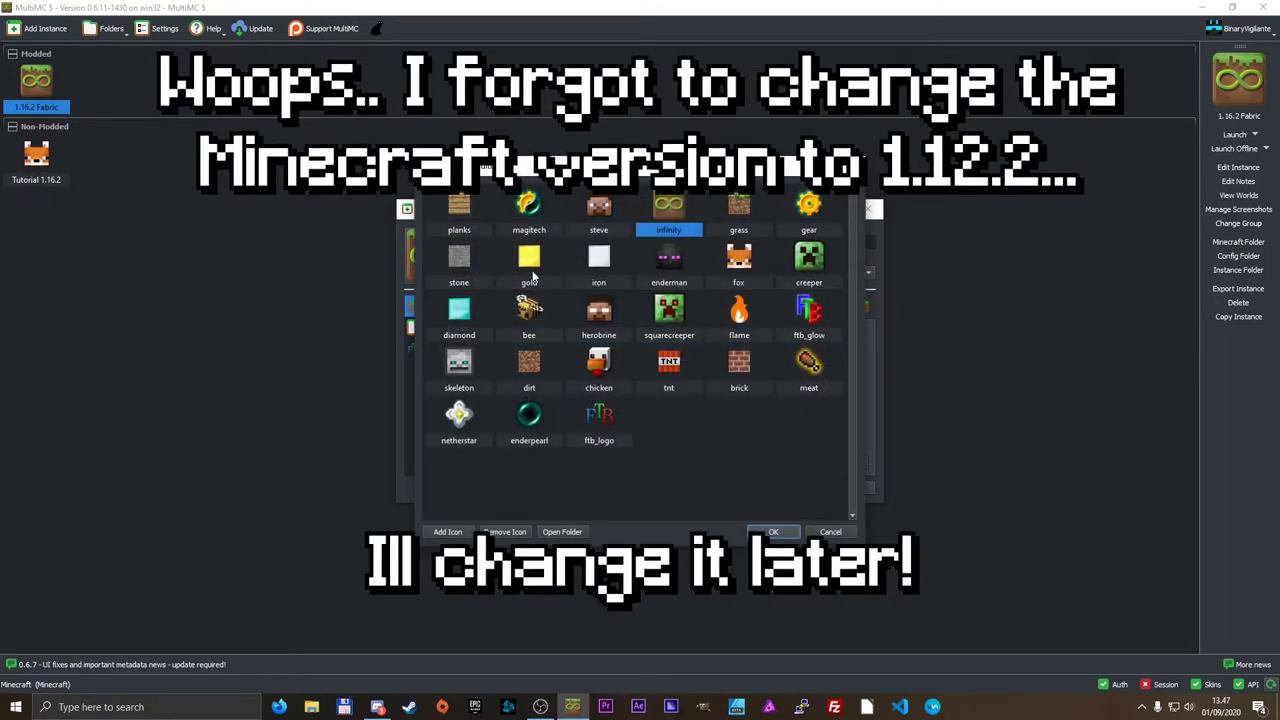
click(533, 277)
click(773, 531)
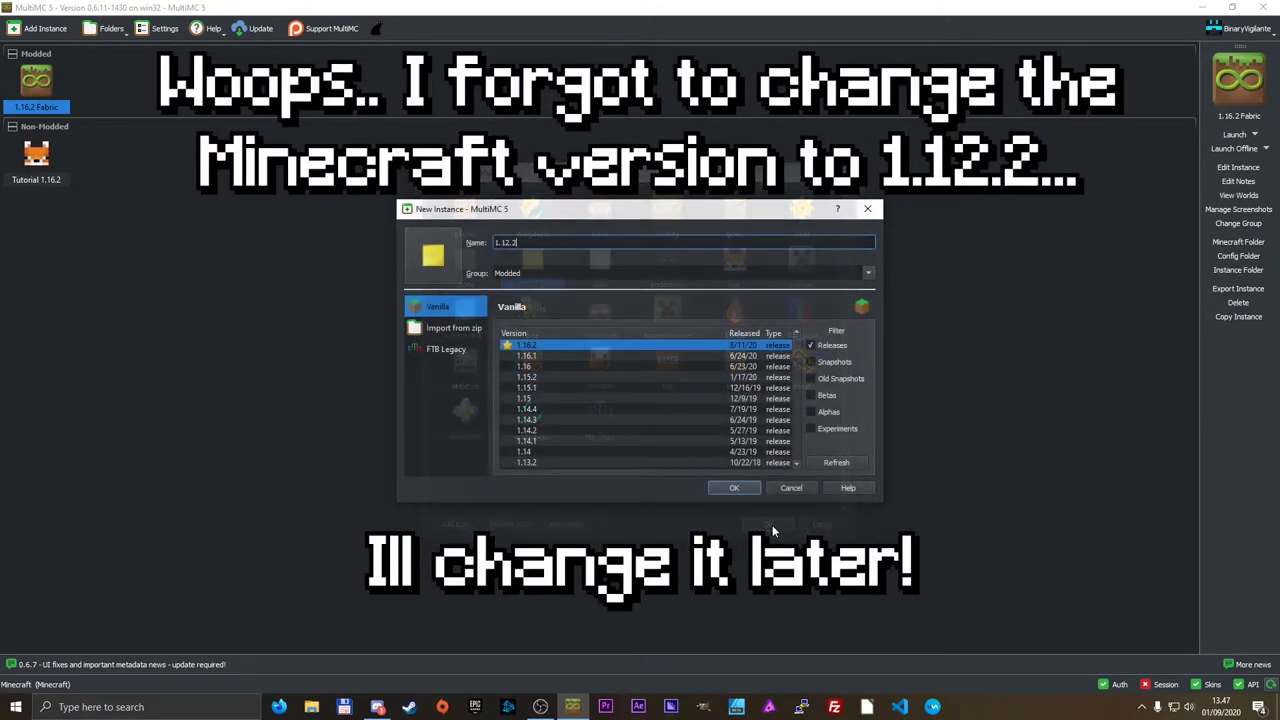
click(737, 487)
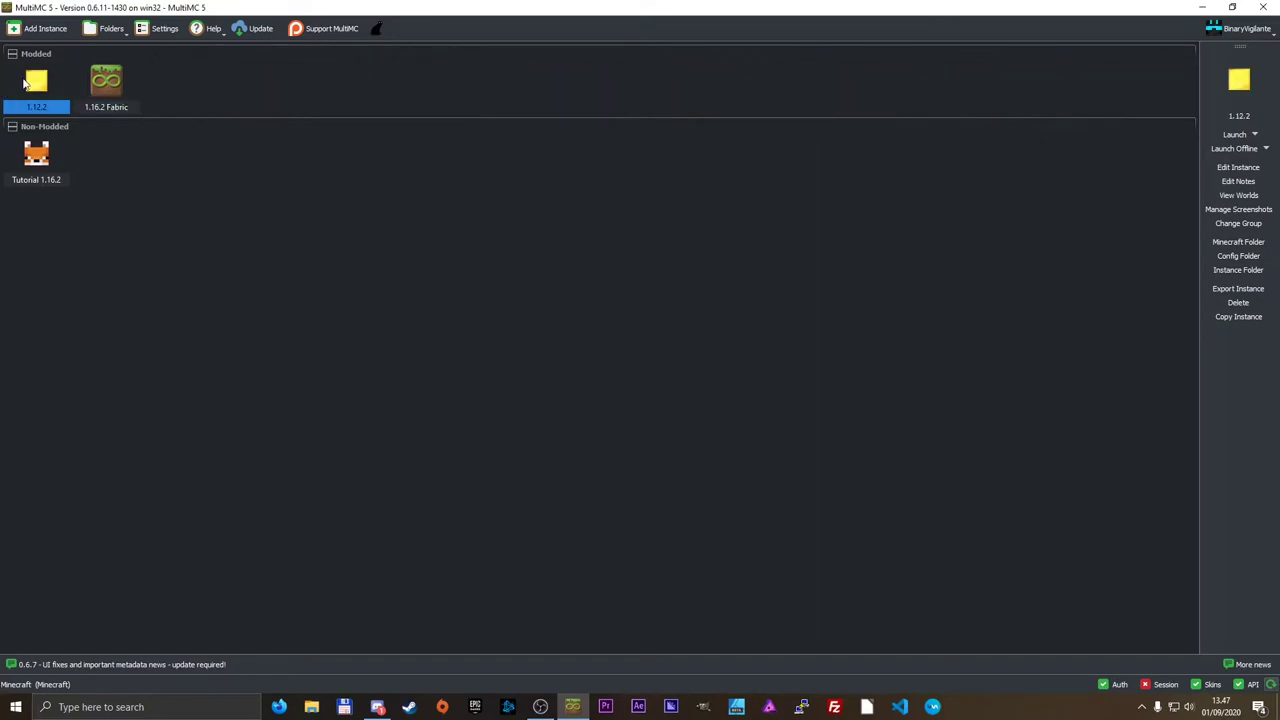
Add Forge 33.0.31 to the 1.12.2 instance and close its editor.
click(1238, 167)
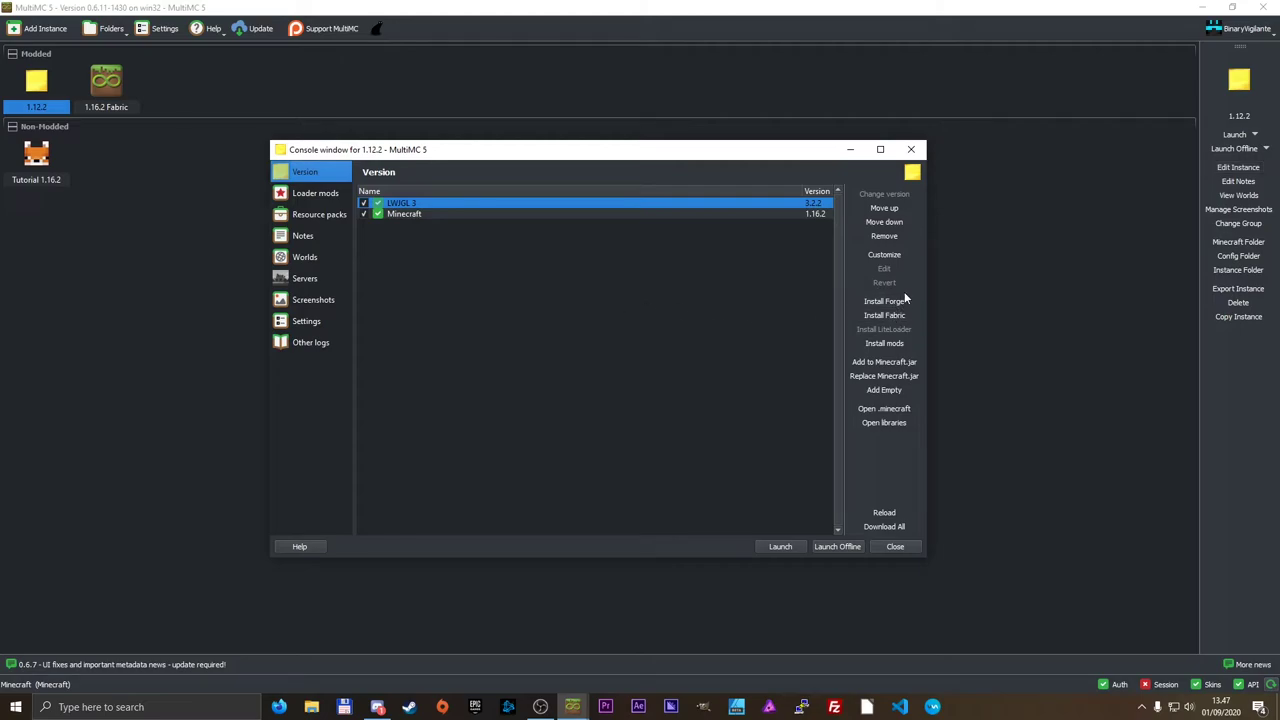
click(884, 301)
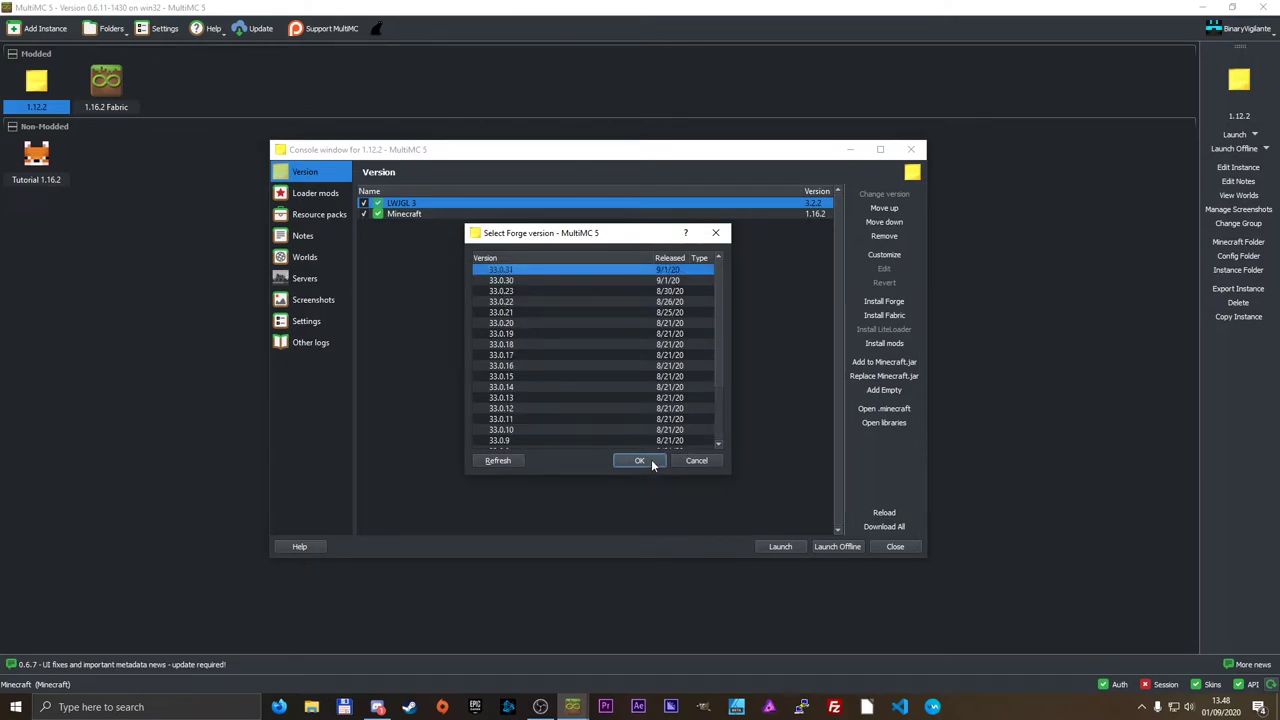
click(640, 461)
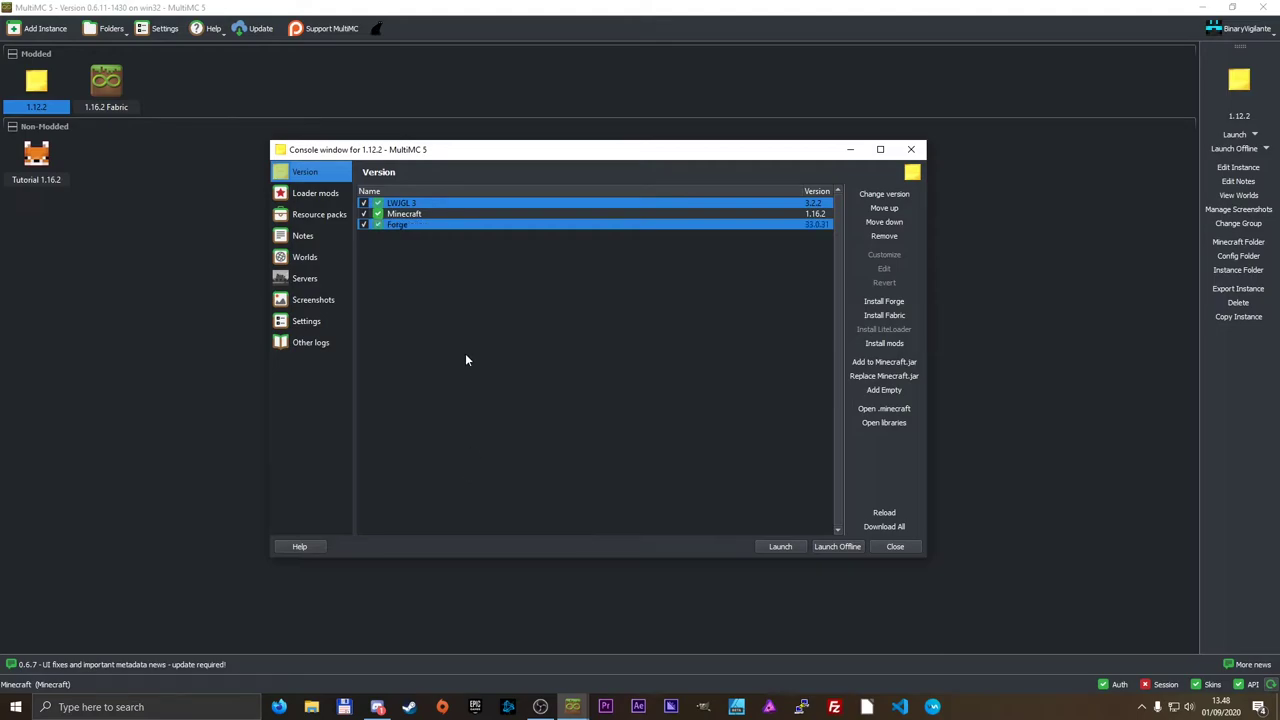
click(903, 548)
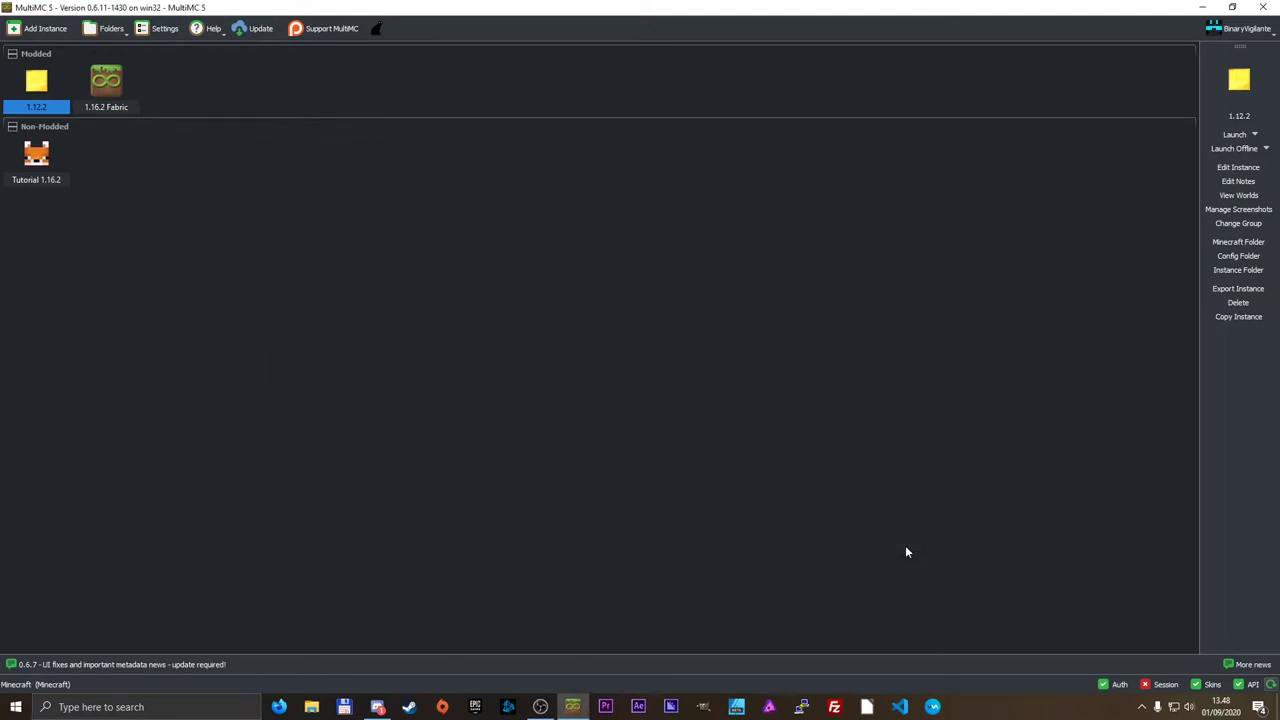
Launch 1.16.2 Fabric to the Minecraft title screen and quit the game.
click(104, 86)
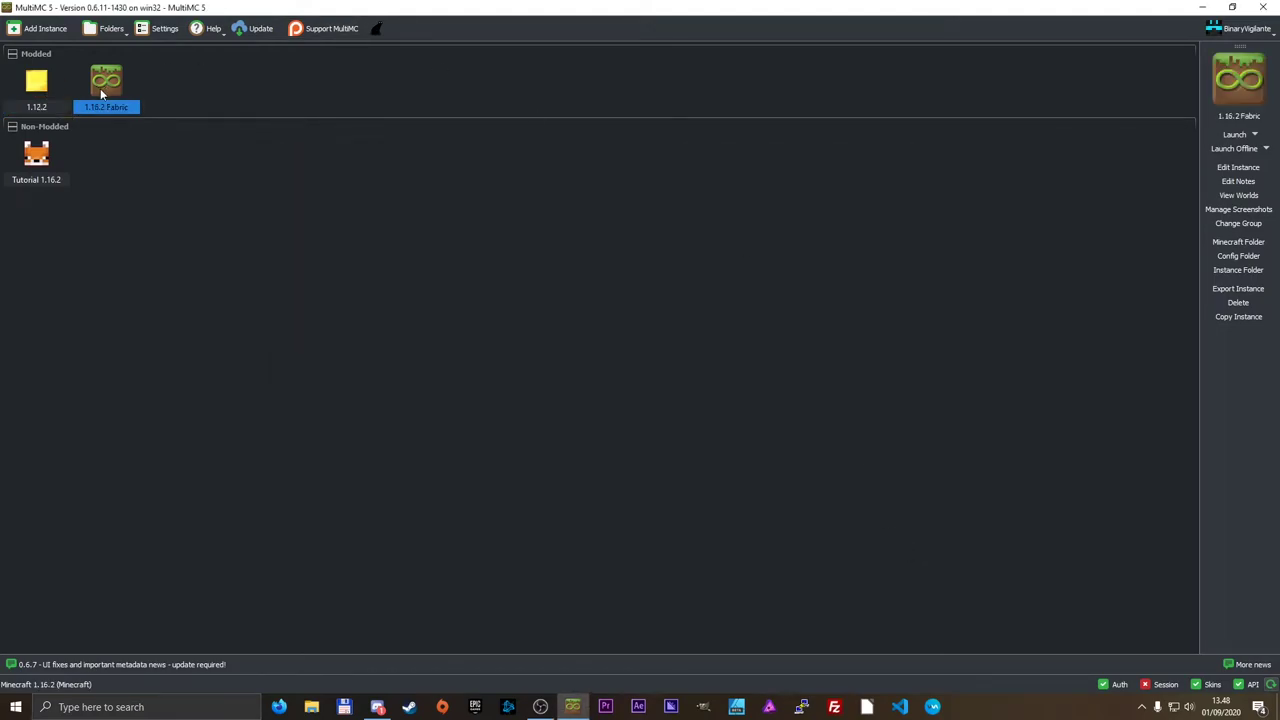
double_click(118, 92)
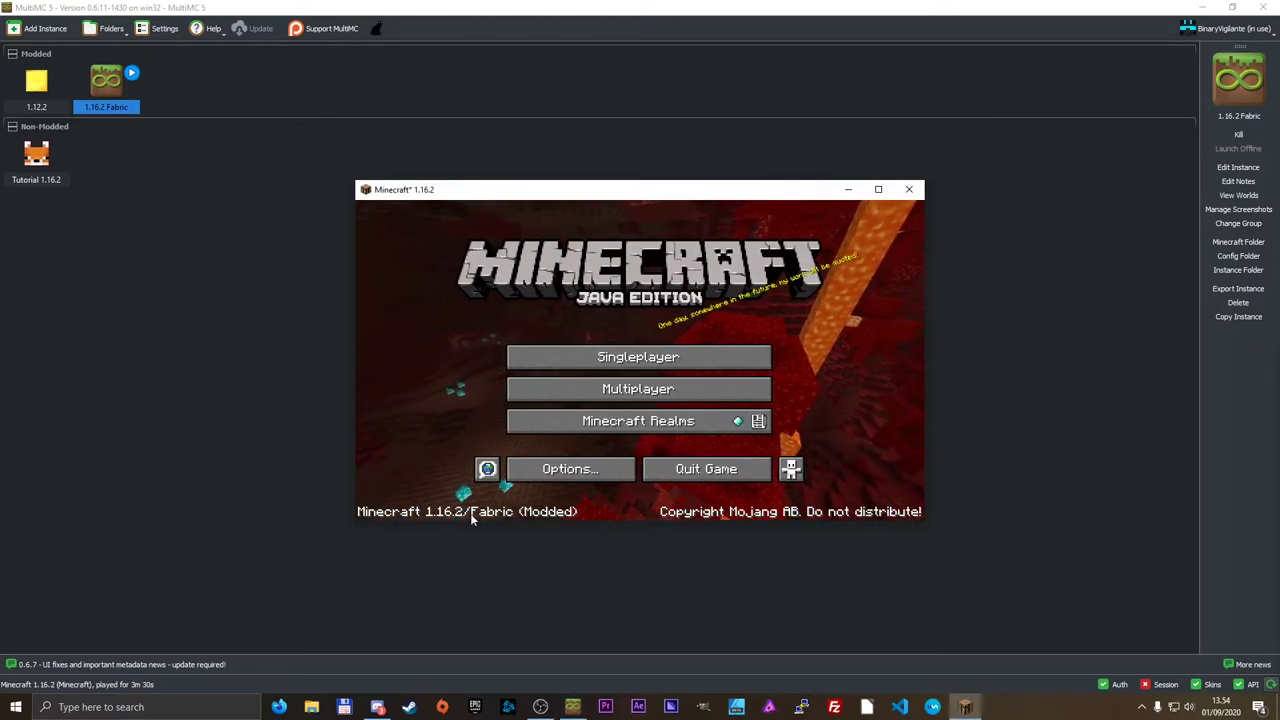
click(680, 475)
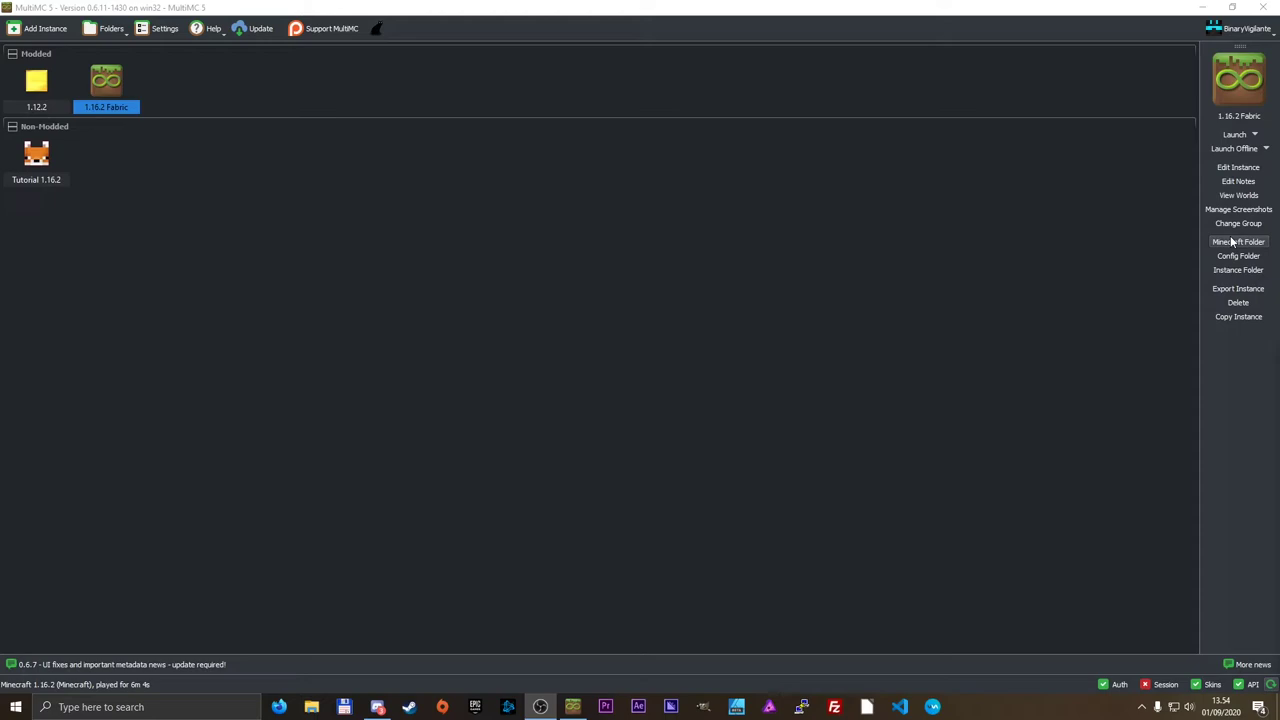
Bring MultiMC forward, open the 1.16.2 Fabric console and scroll through the Minecraft log.
click(886, 309)
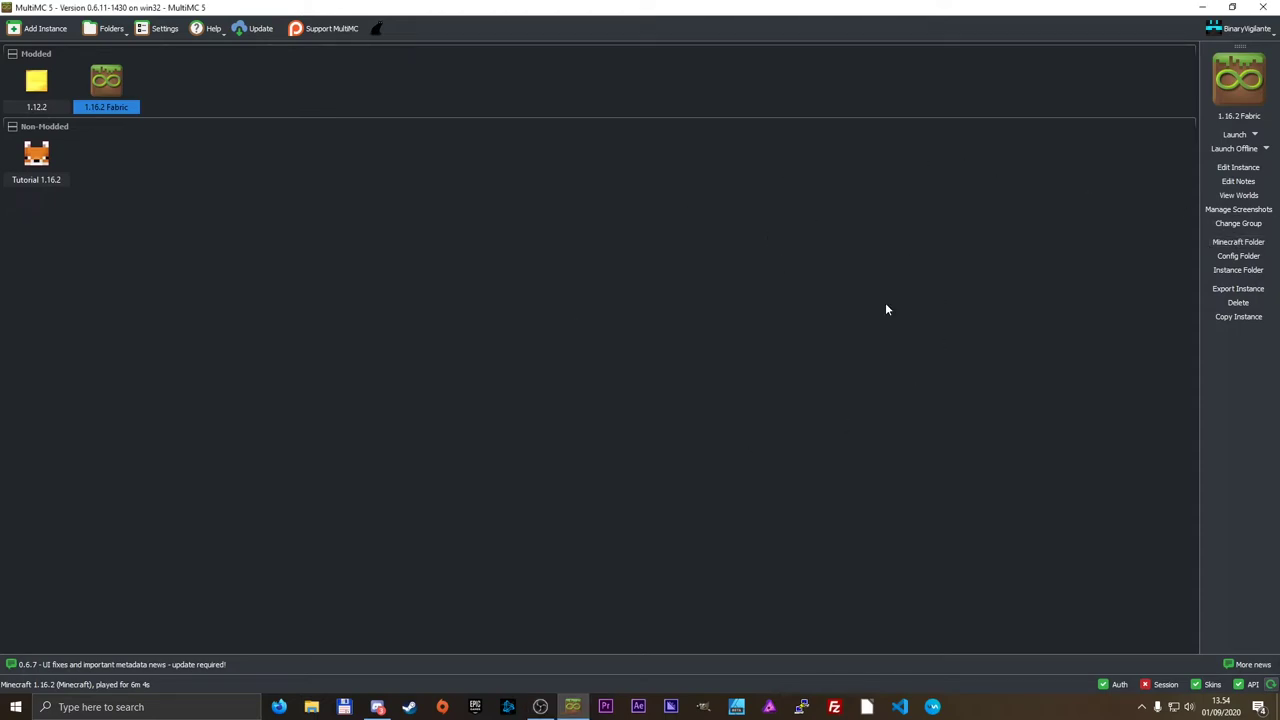
click(1238, 167)
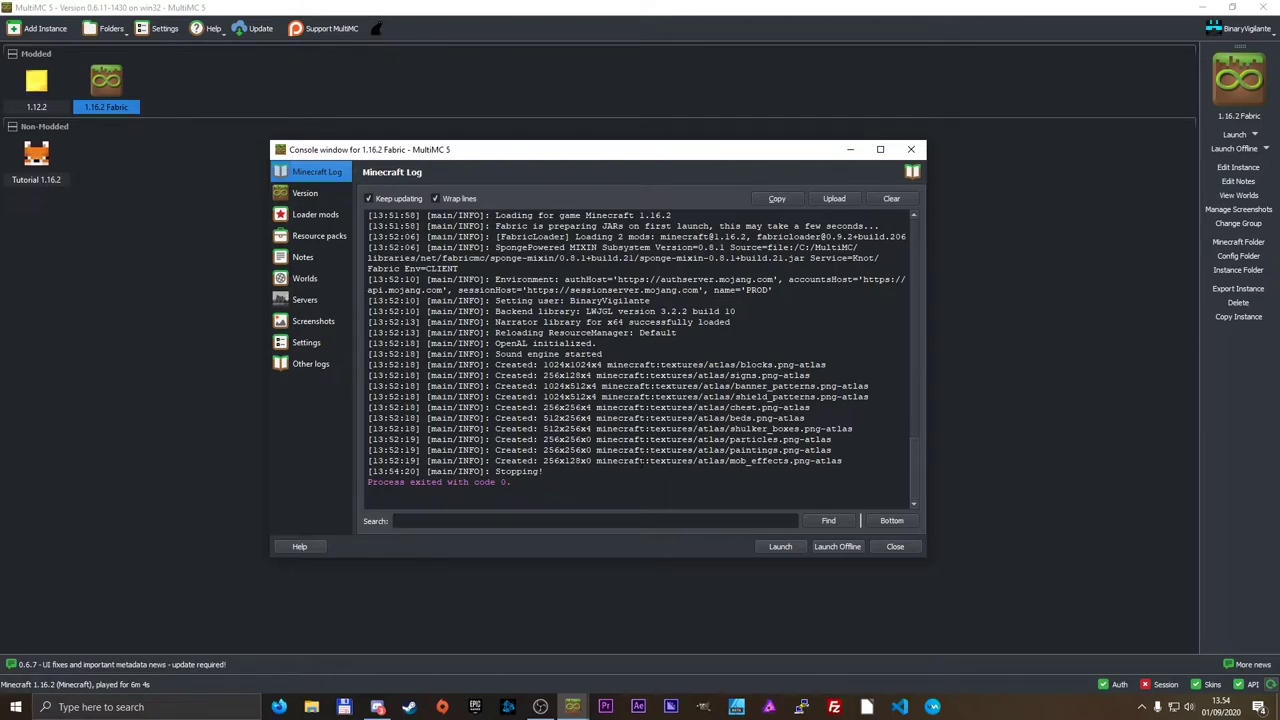
scroll(637, 359, up, 10)
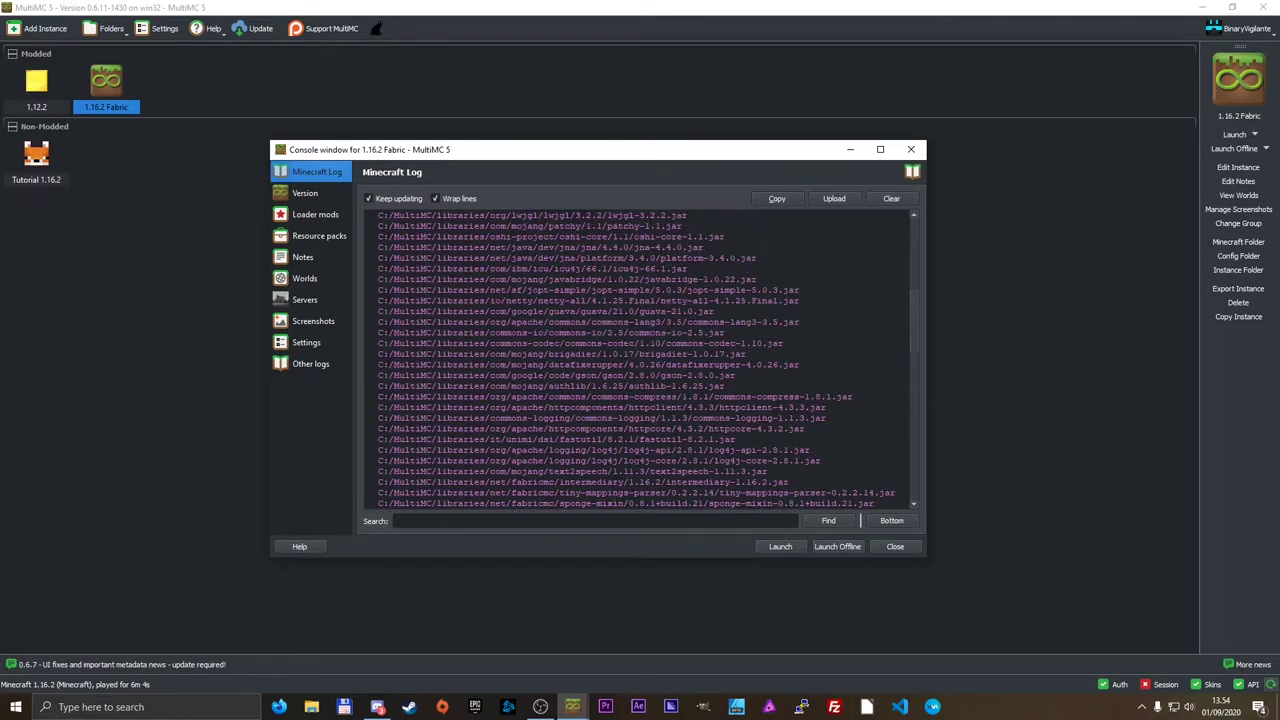
scroll(637, 359, up, 7)
scroll(637, 359, down, 10)
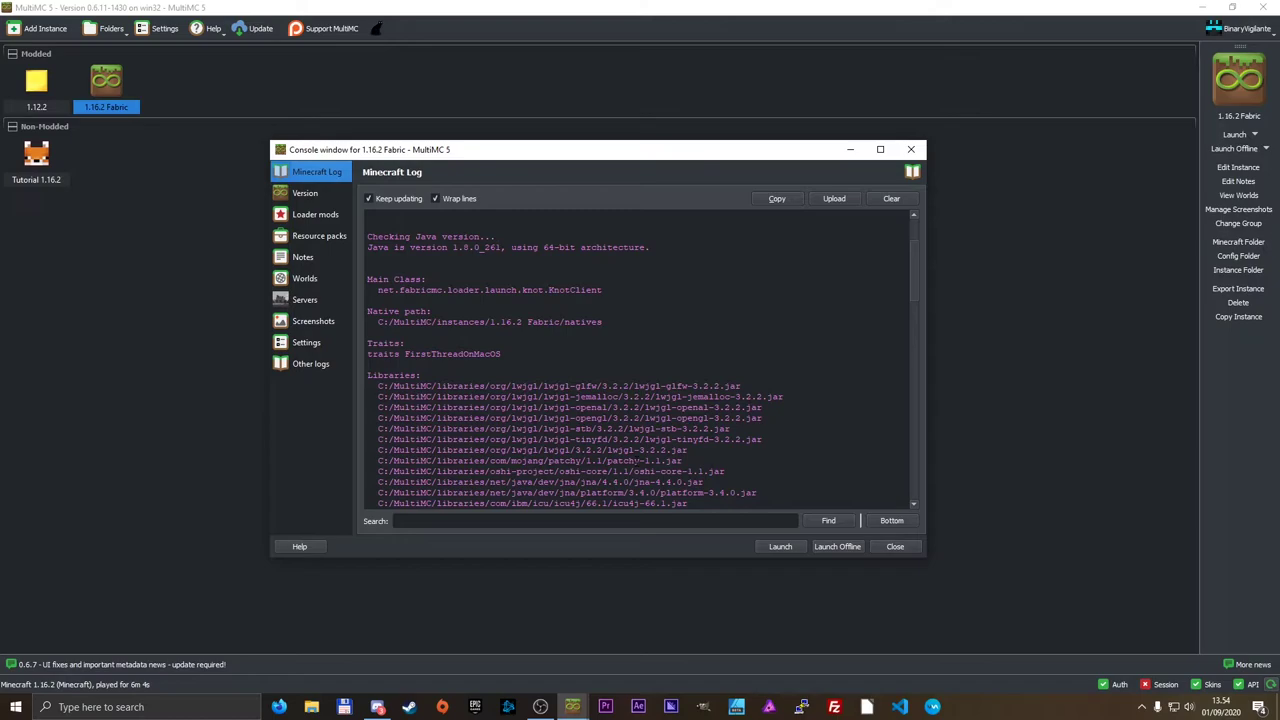
scroll(637, 359, down, 12)
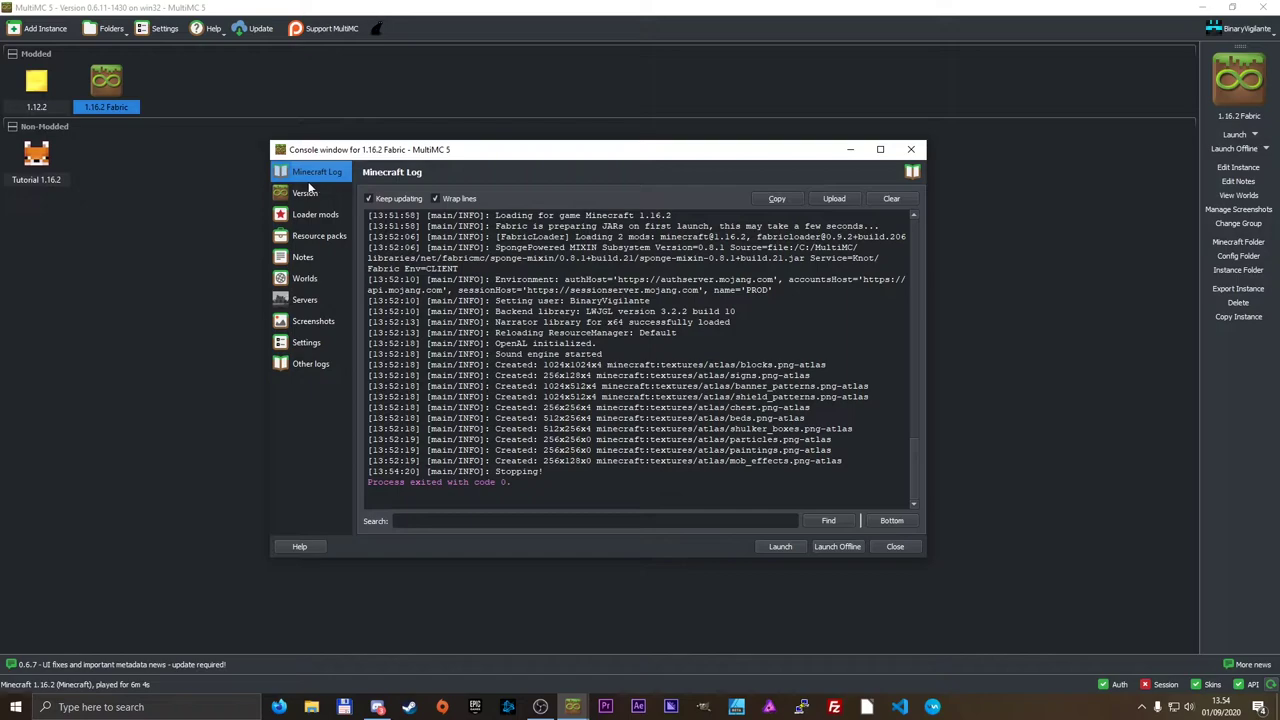
Add optifabric-1.4.2.jar and OptiFine_1.16.2_HD_U_G3.jar from Downloads as loader mods, then close the window.
click(328, 216)
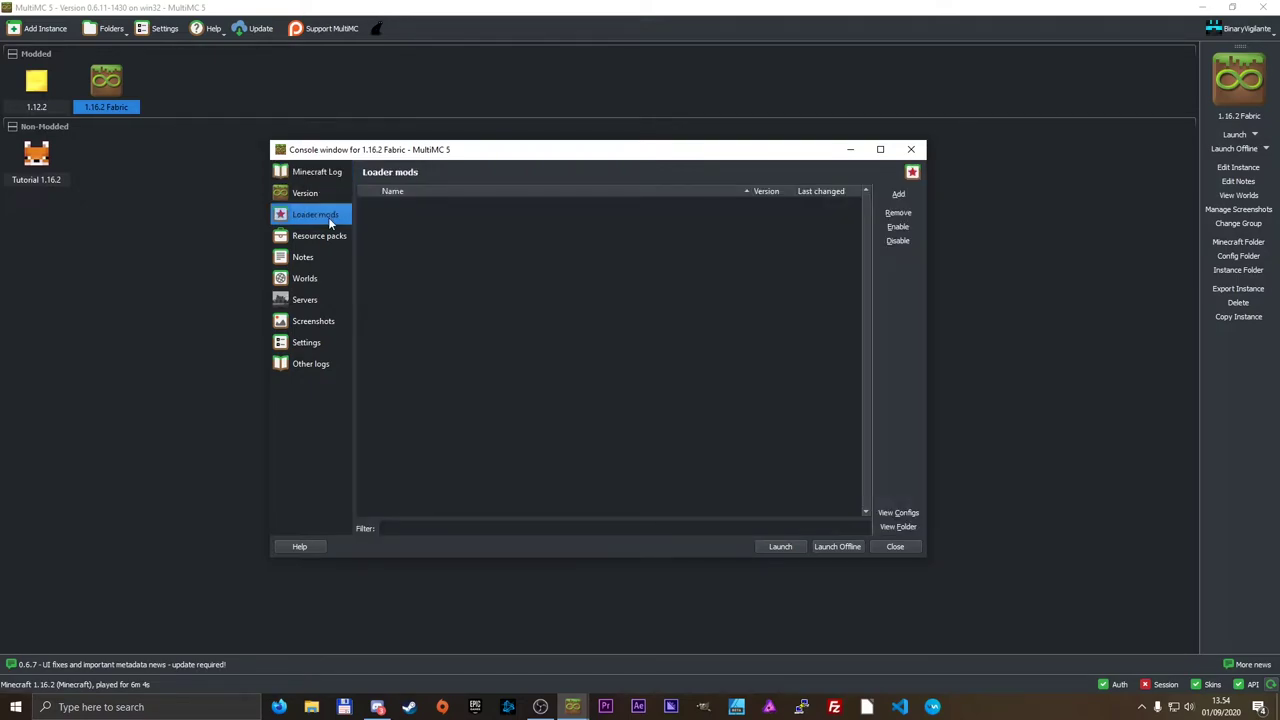
click(898, 194)
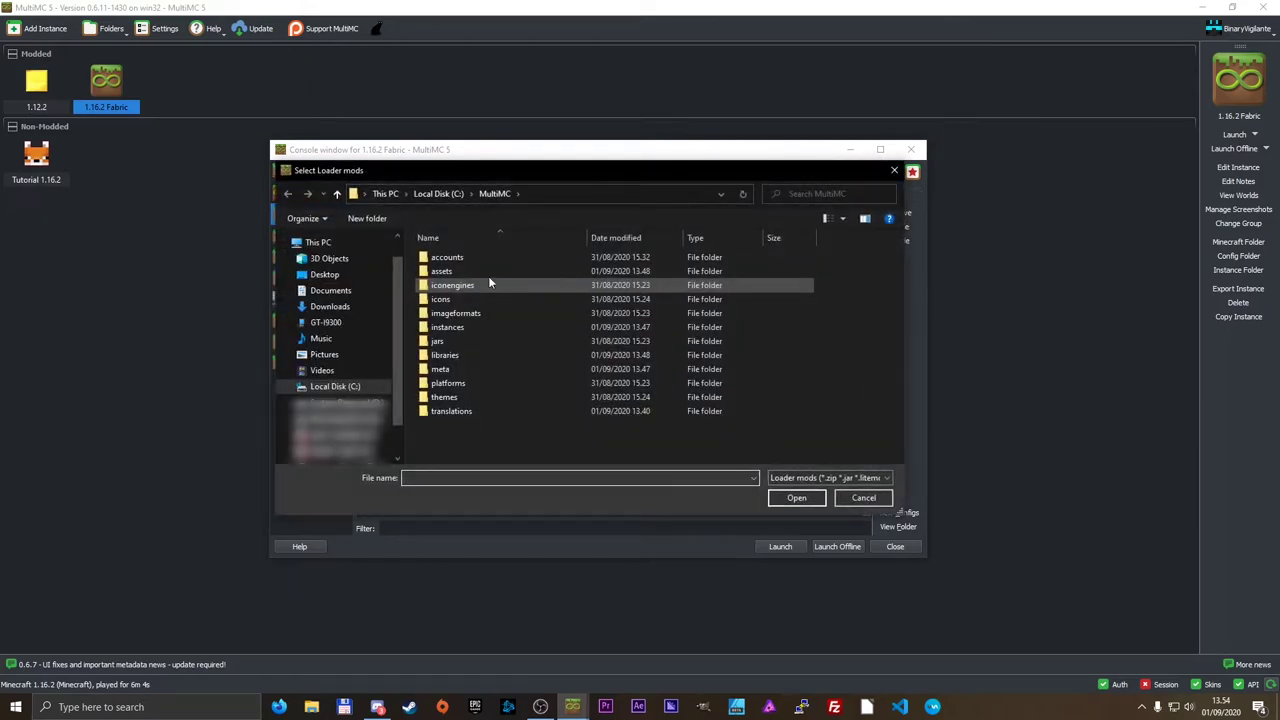
click(330, 306)
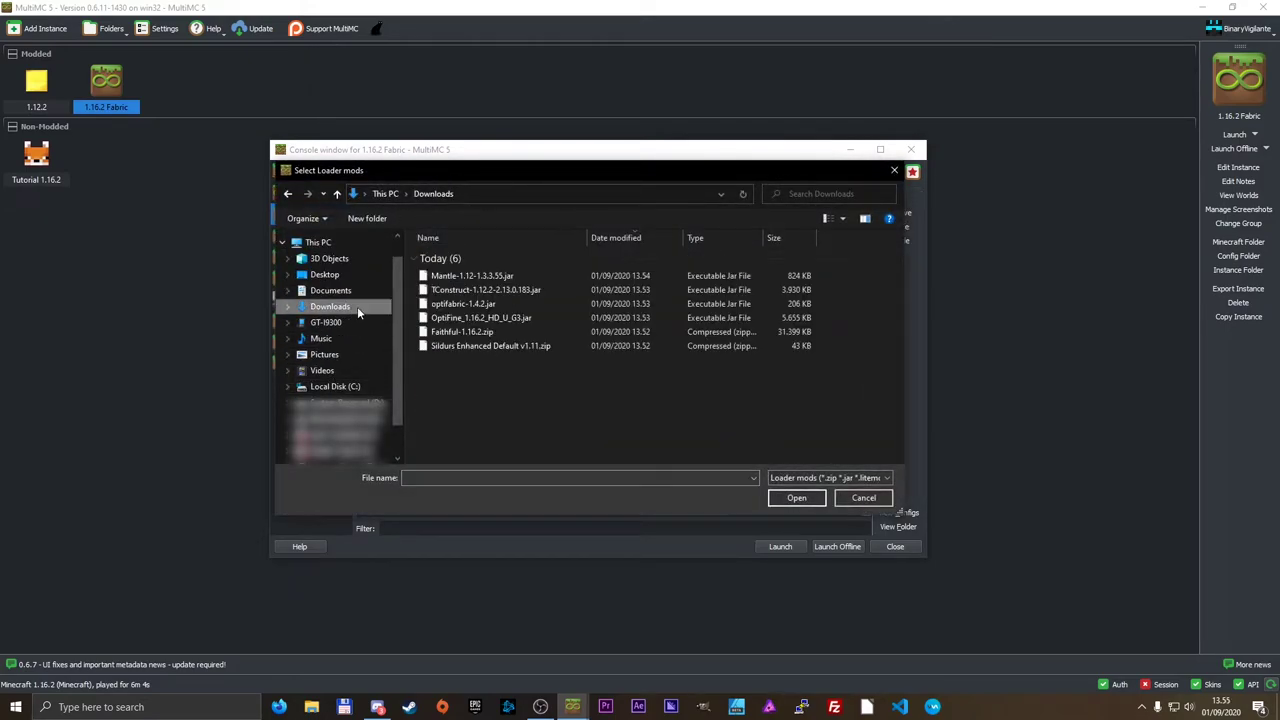
click(499, 303)
ctrl+click(500, 318)
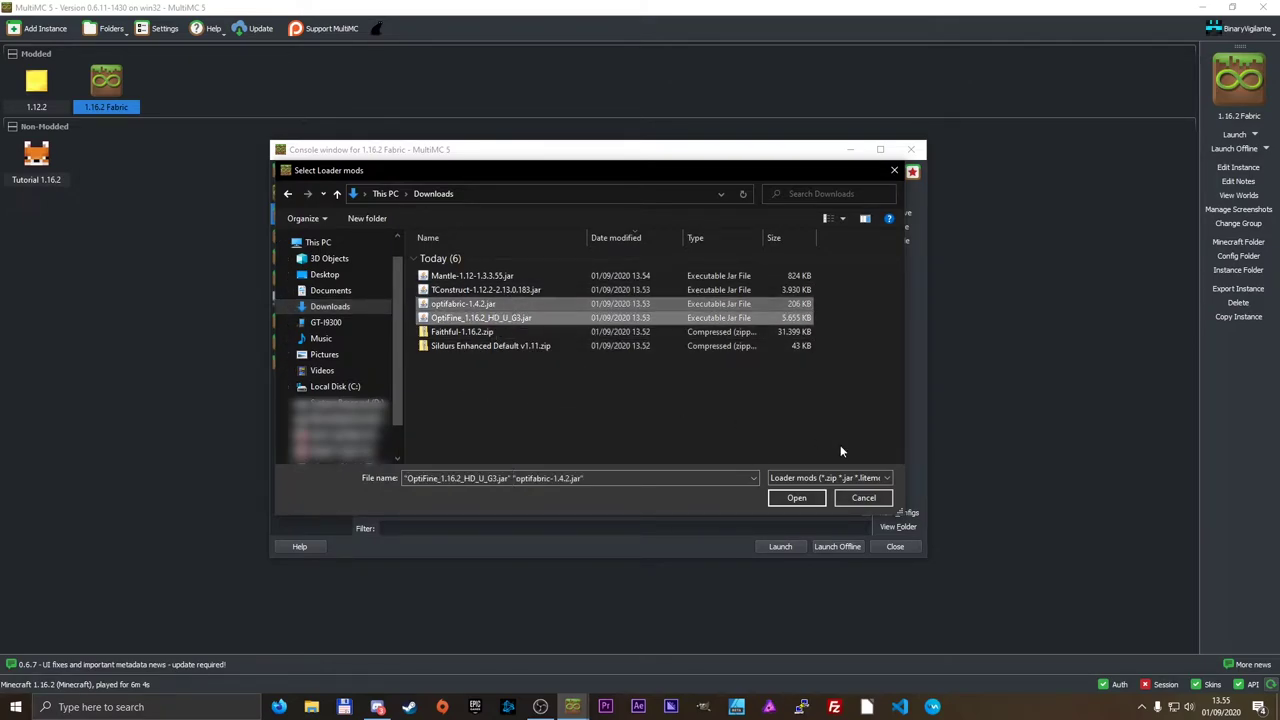
click(806, 499)
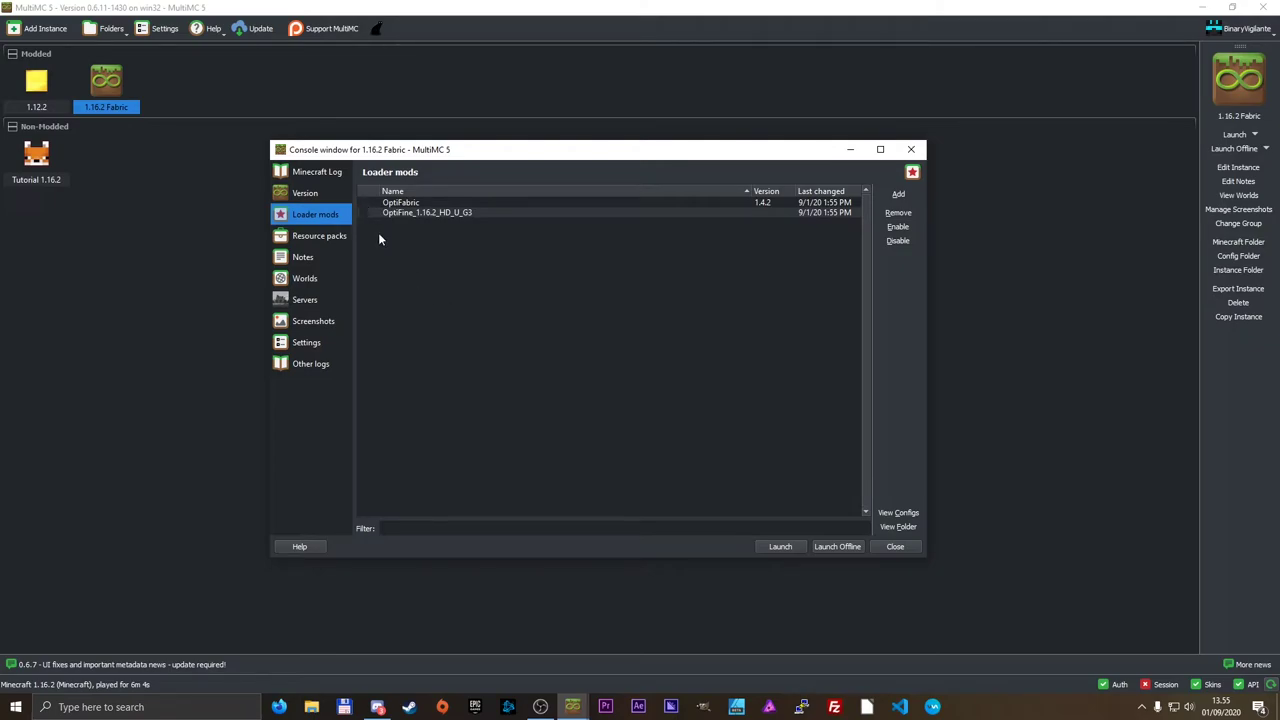
click(370, 203)
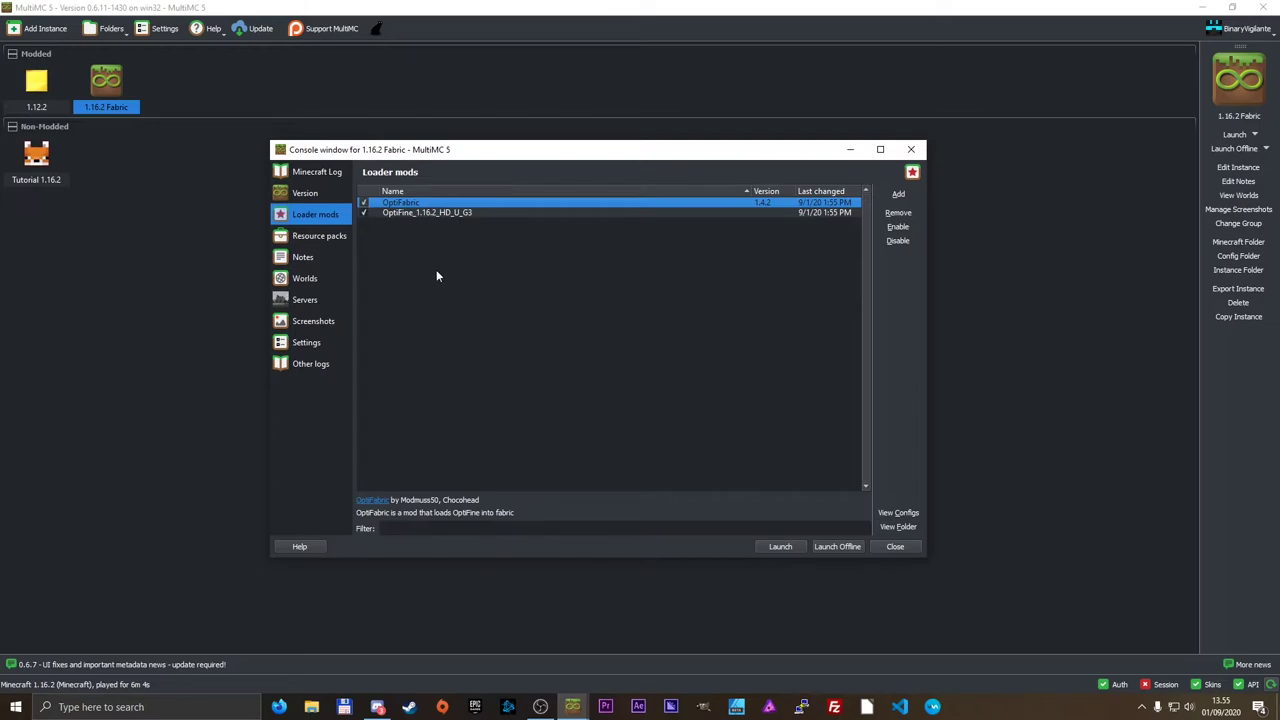
click(994, 525)
click(894, 547)
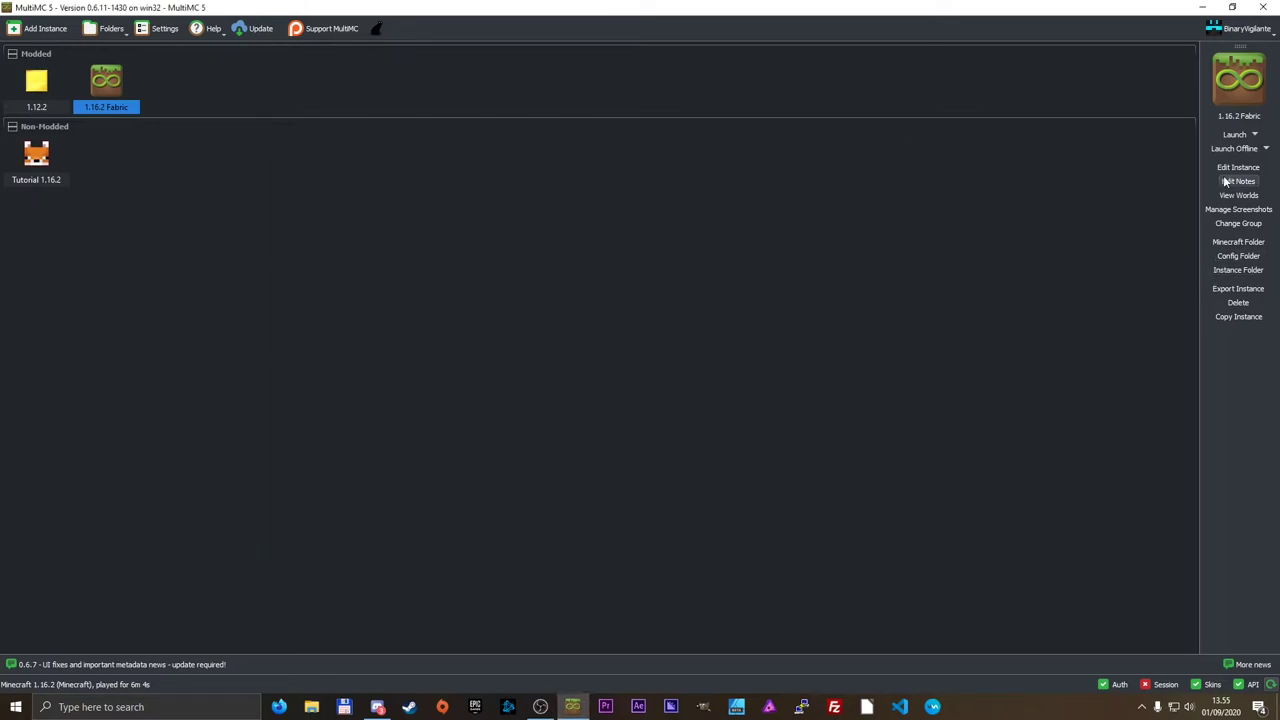
Launch 1.16.2 Fabric, check OptiFine's Video Settings under Options, then quit Minecraft with Alt+F4.
click(1234, 134)
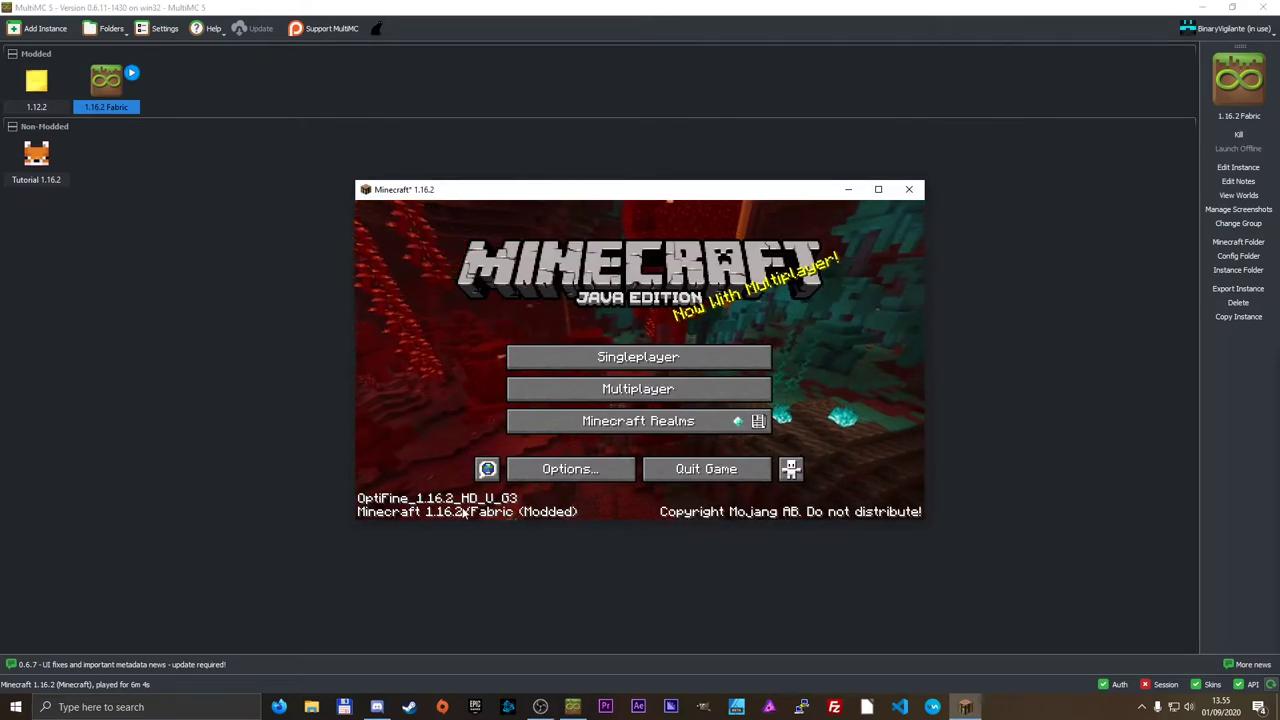
click(570, 469)
click(520, 366)
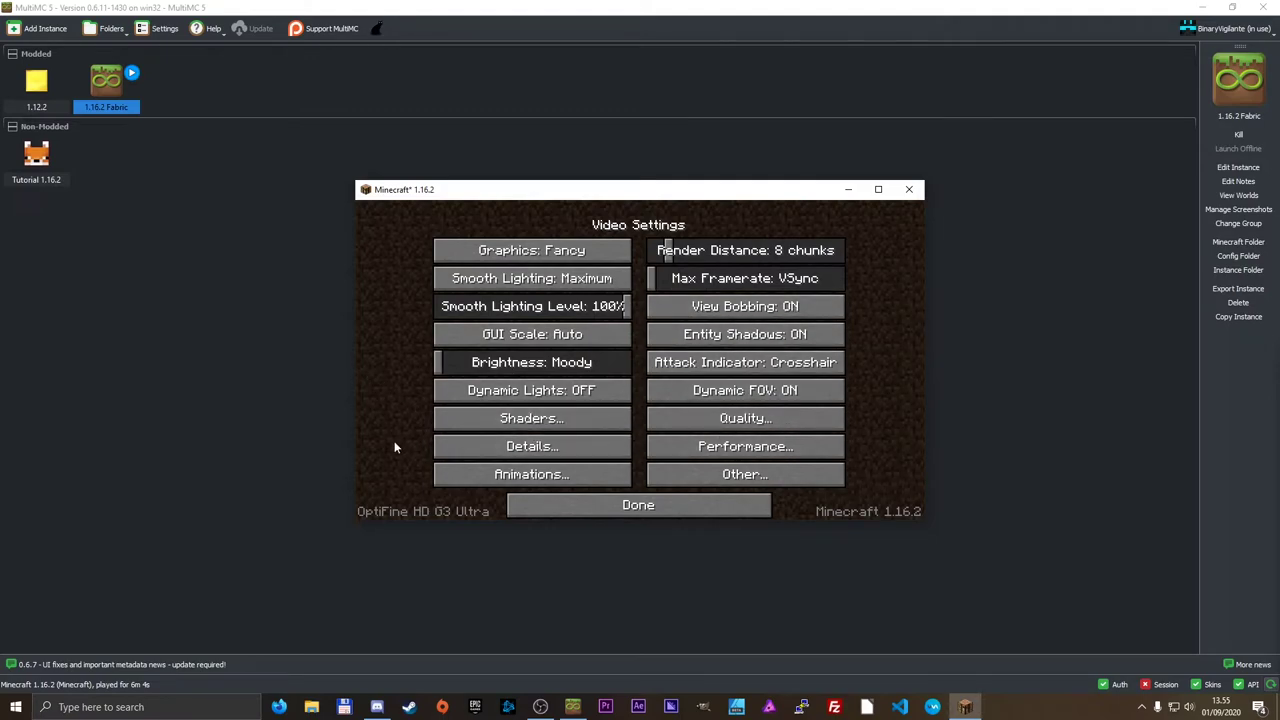
click(588, 506)
click(580, 495)
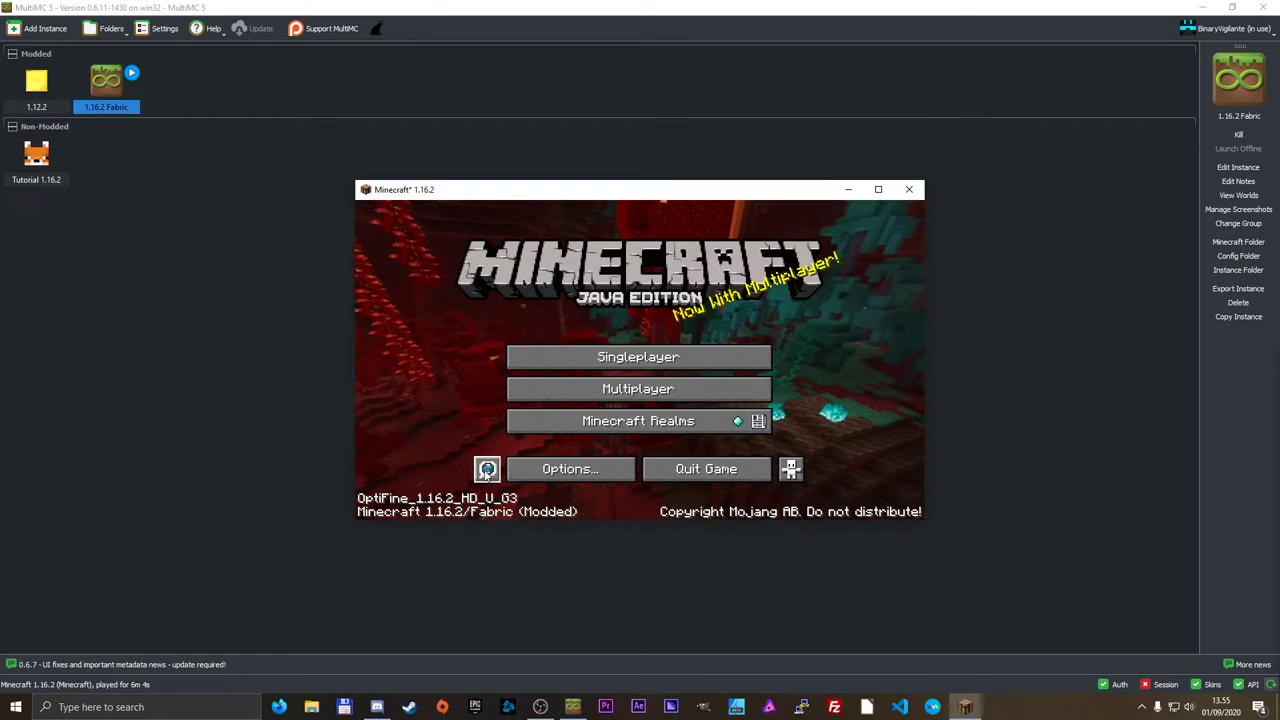
key(alt+F4)
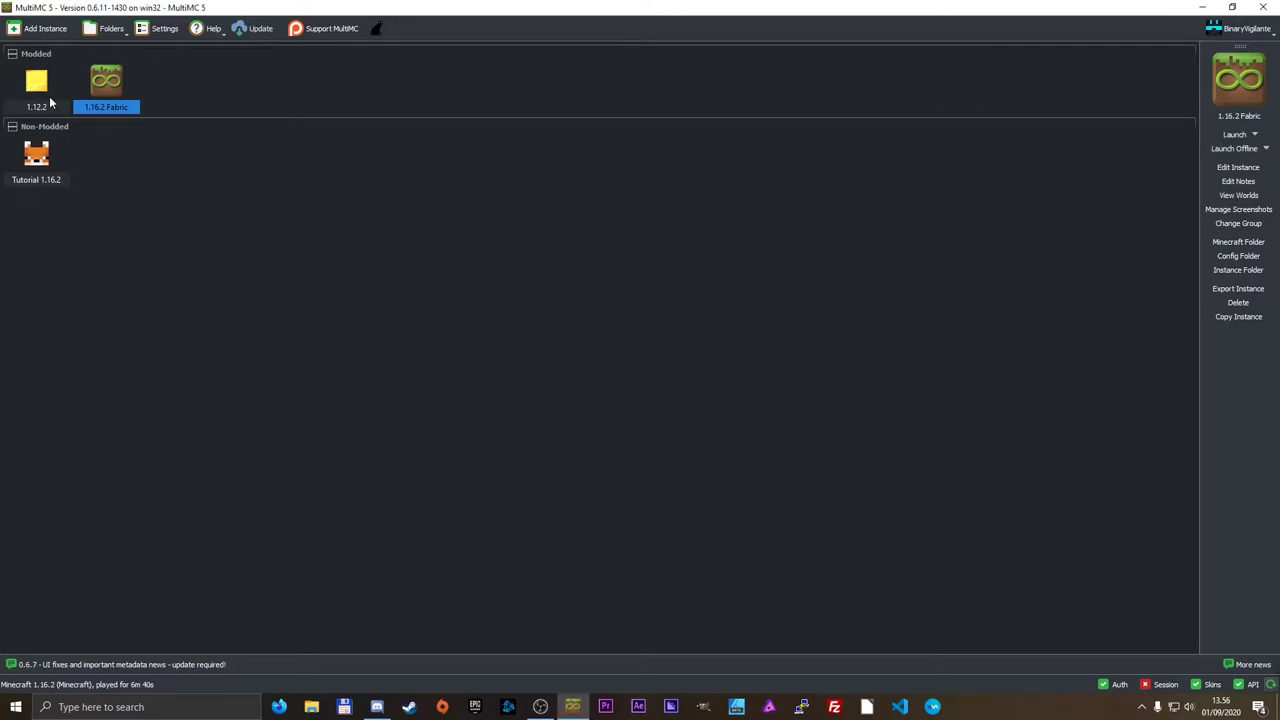
Add the Mantle and TConstruct jars from Downloads as loader mods of the 1.12.2 instance, then close it.
click(53, 96)
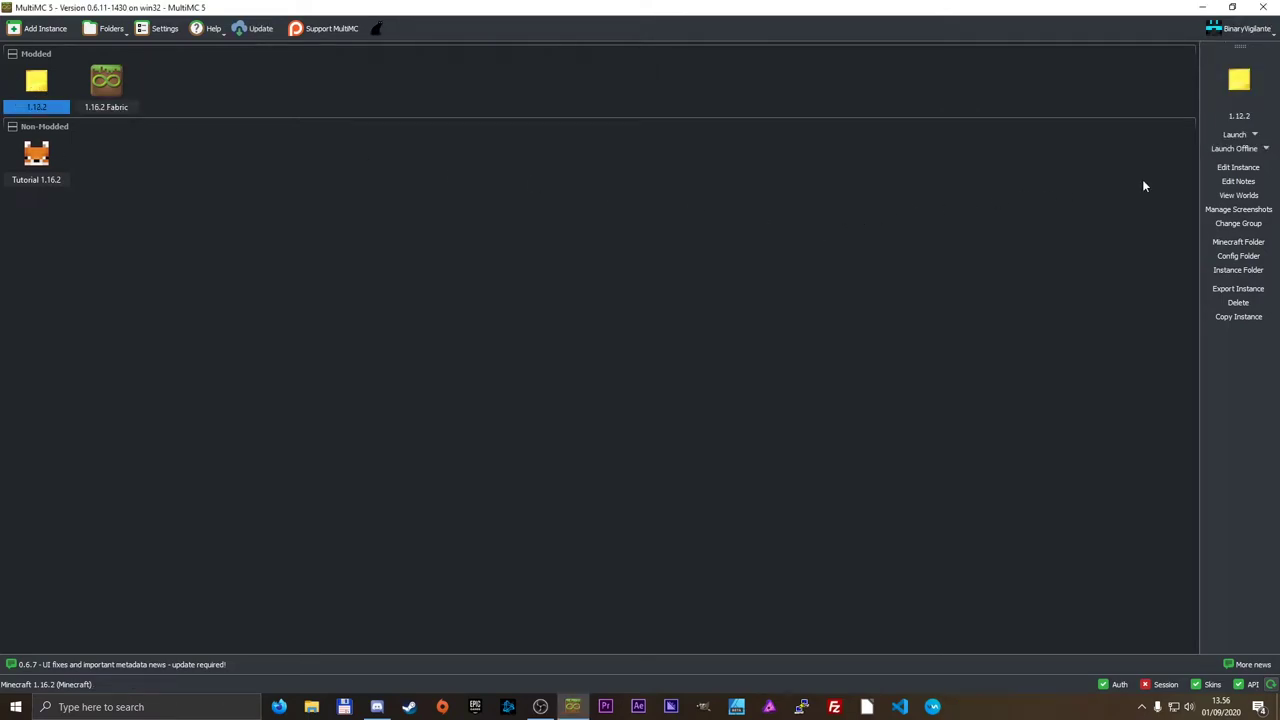
click(1238, 167)
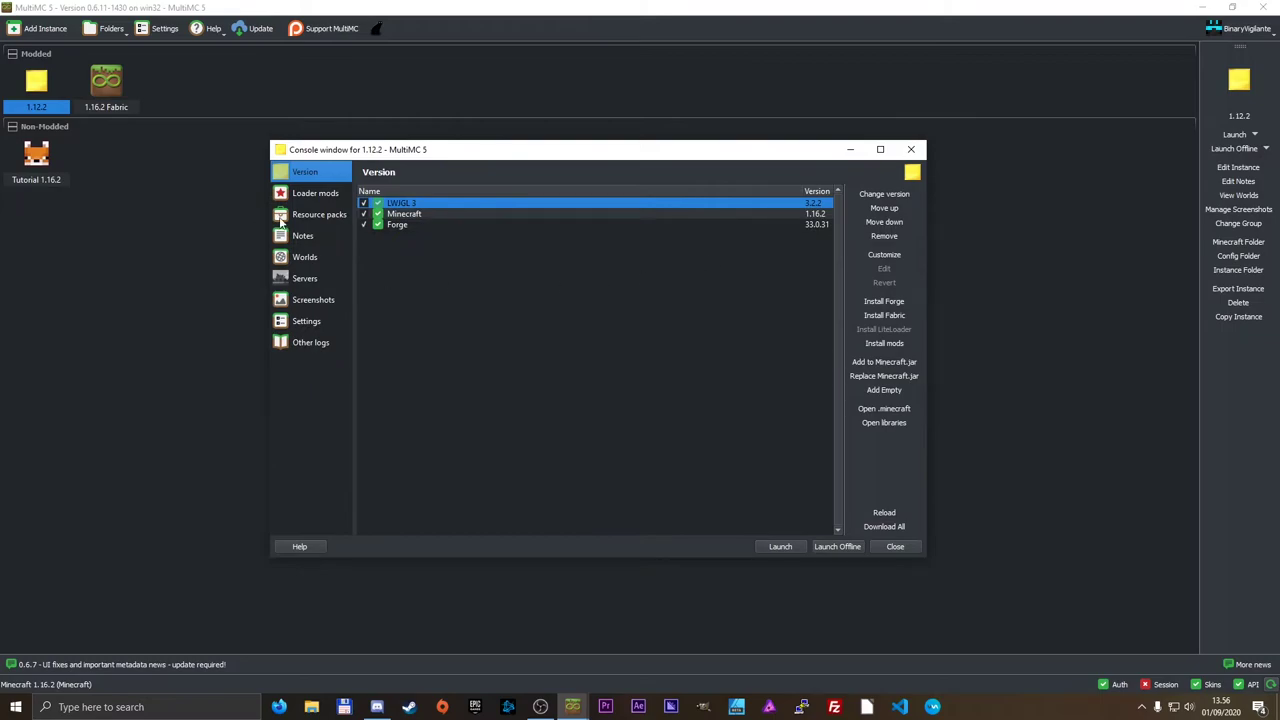
click(316, 194)
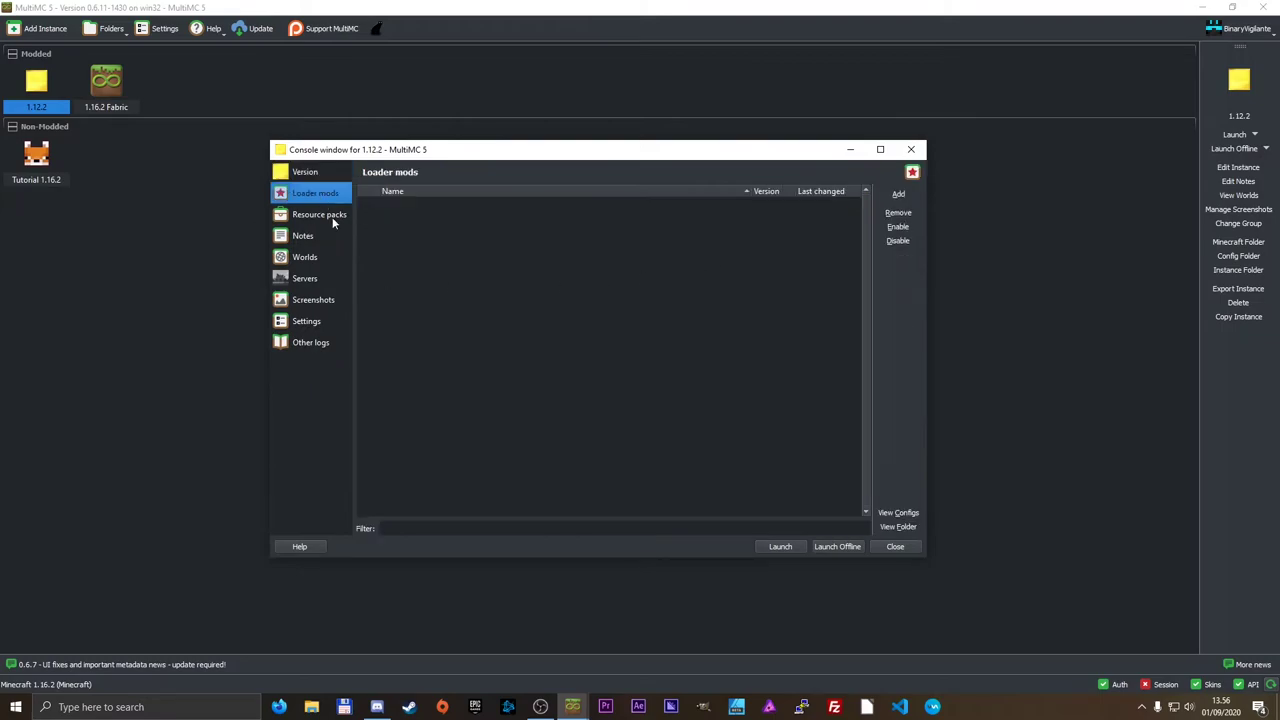
click(899, 195)
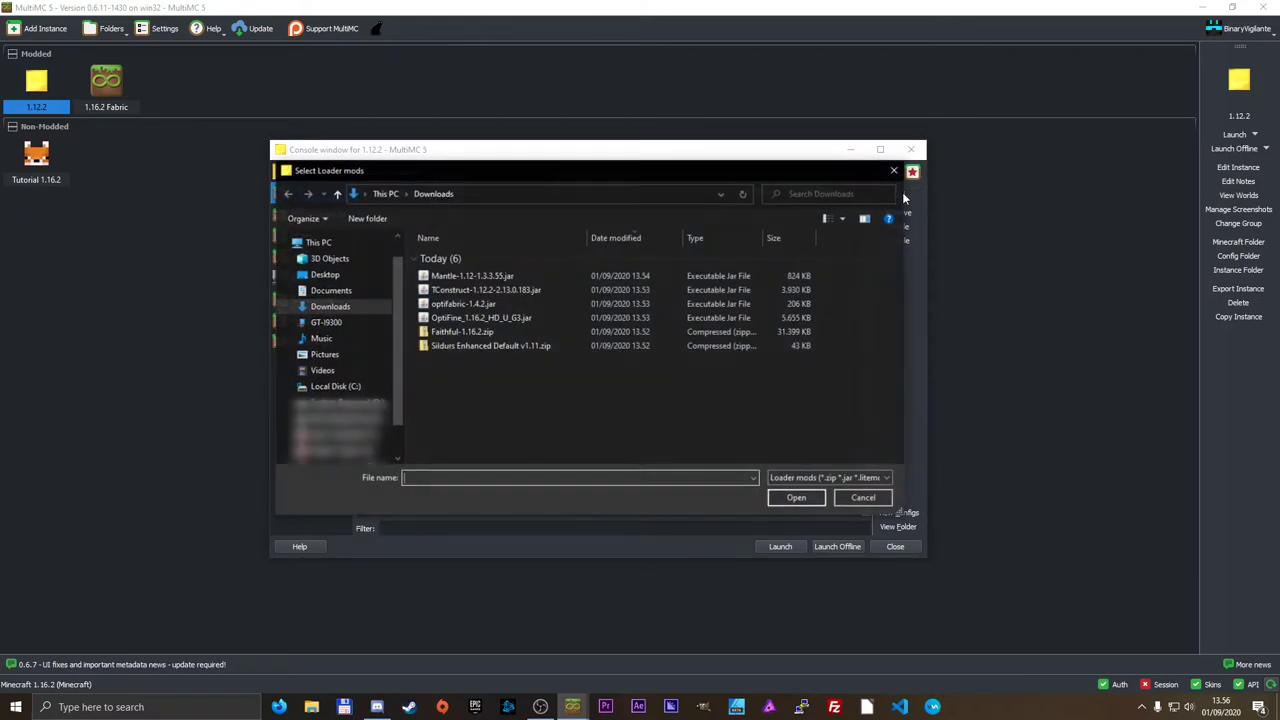
ctrl+click(491, 290)
click(797, 498)
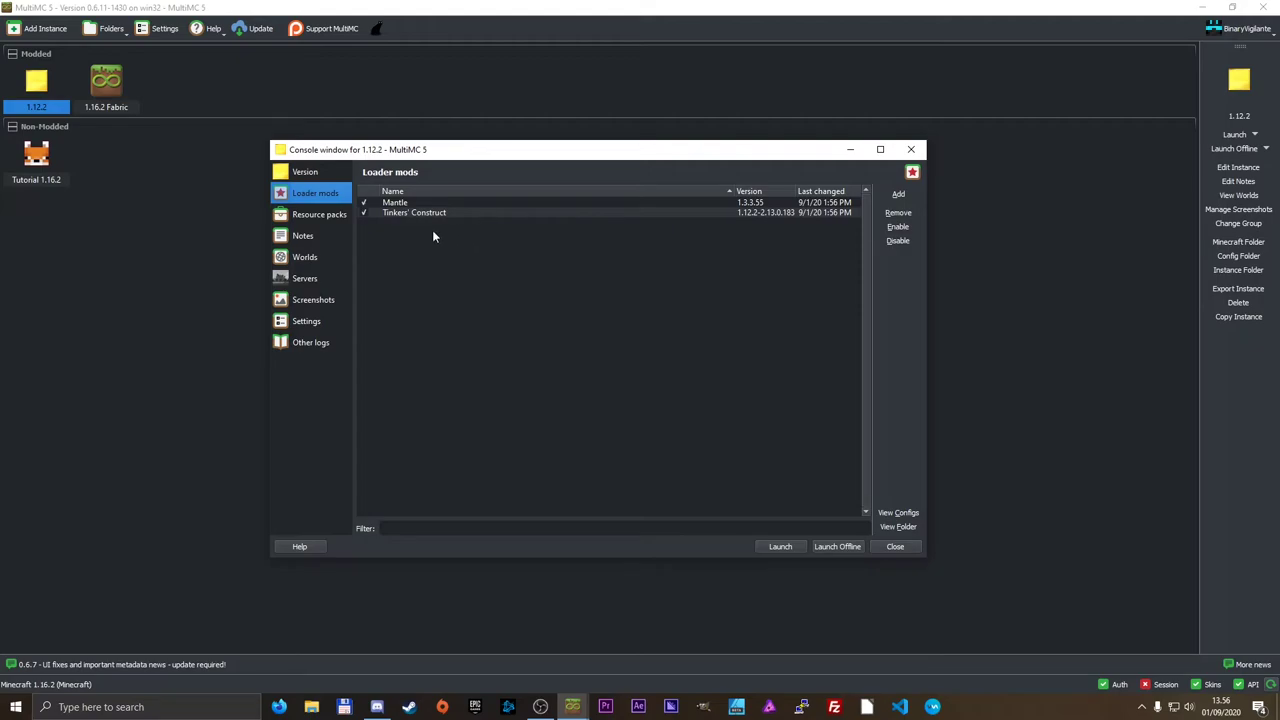
click(485, 213)
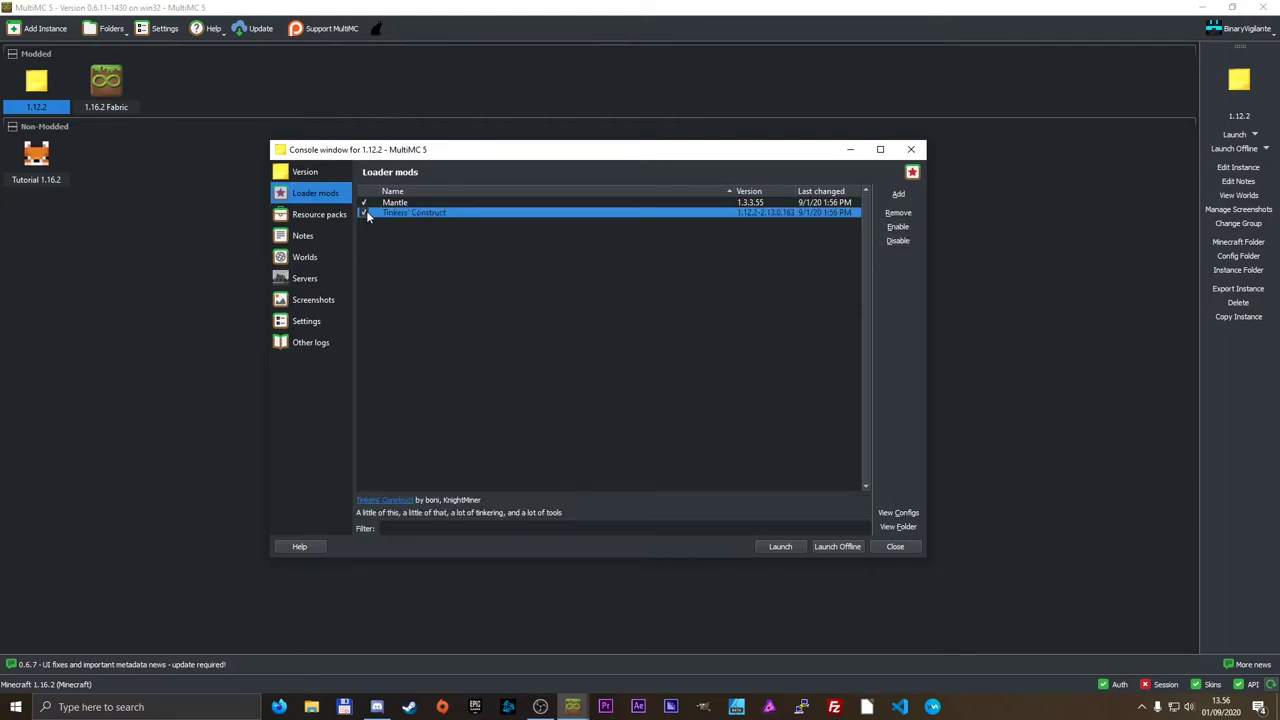
click(890, 547)
Change the instance's Minecraft component from 1.16.2 to version 1.12.2.
click(1235, 136)
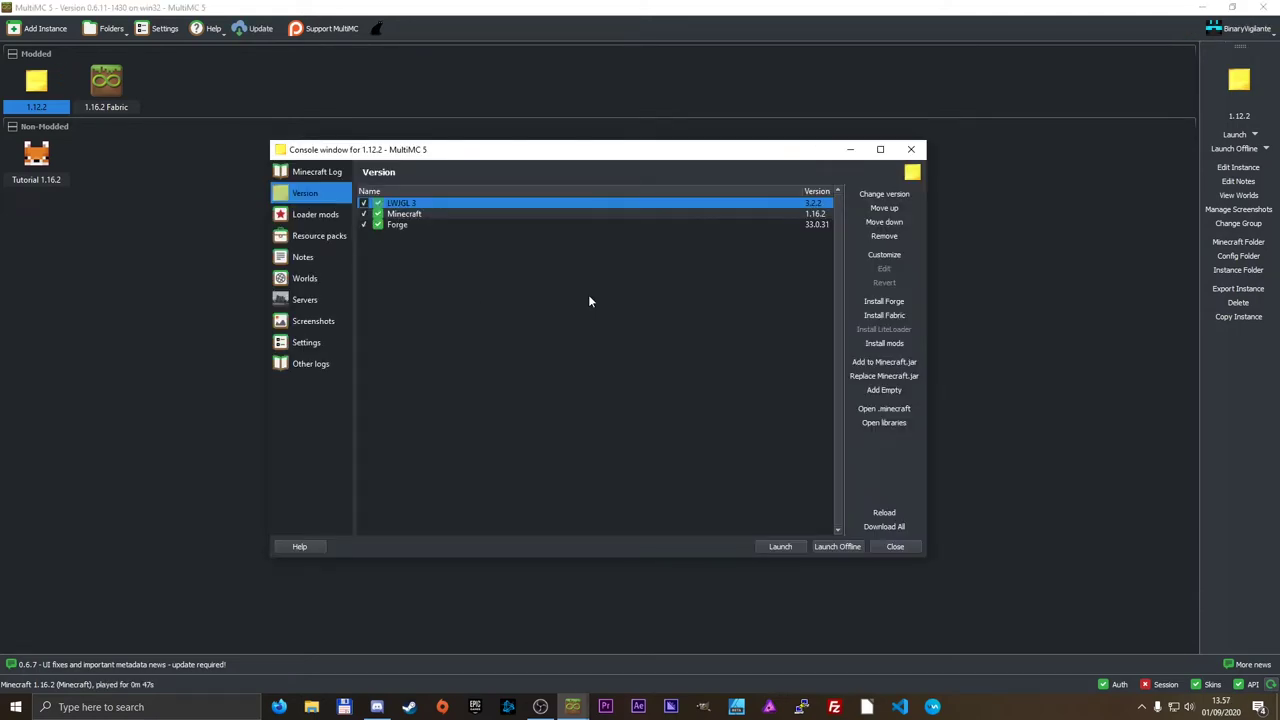
click(503, 215)
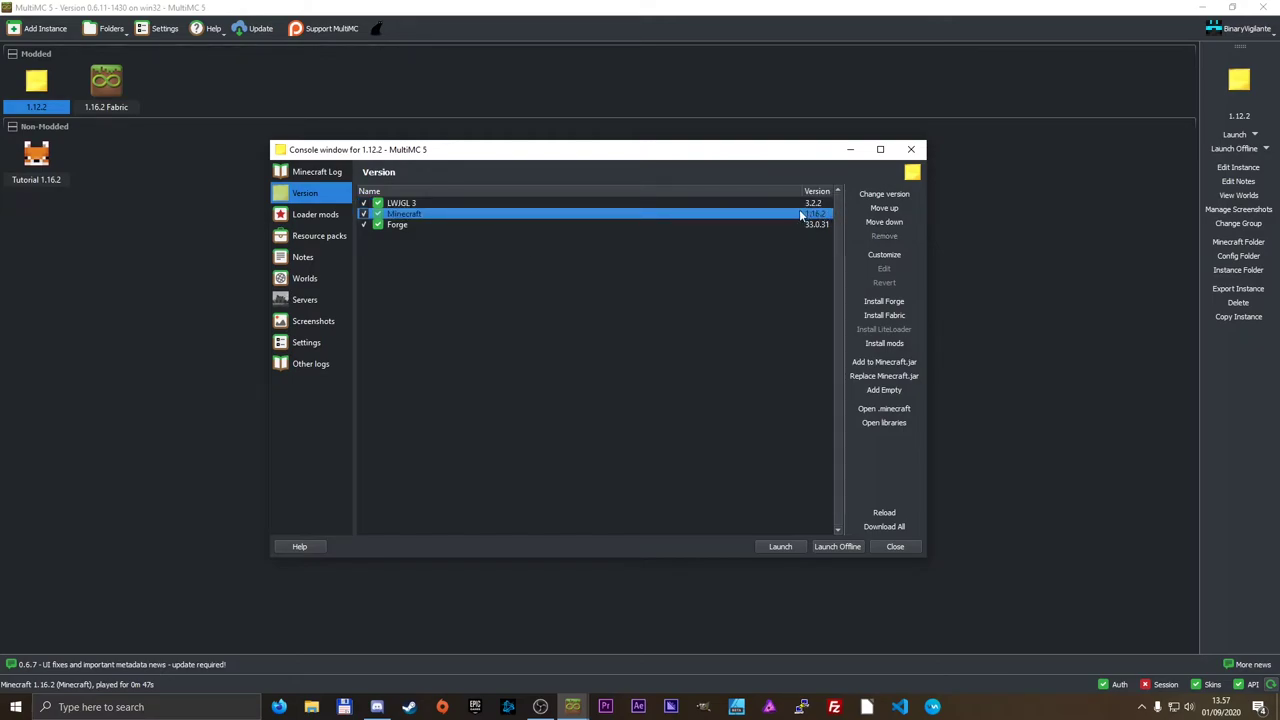
click(884, 194)
scroll(534, 300, down, 20)
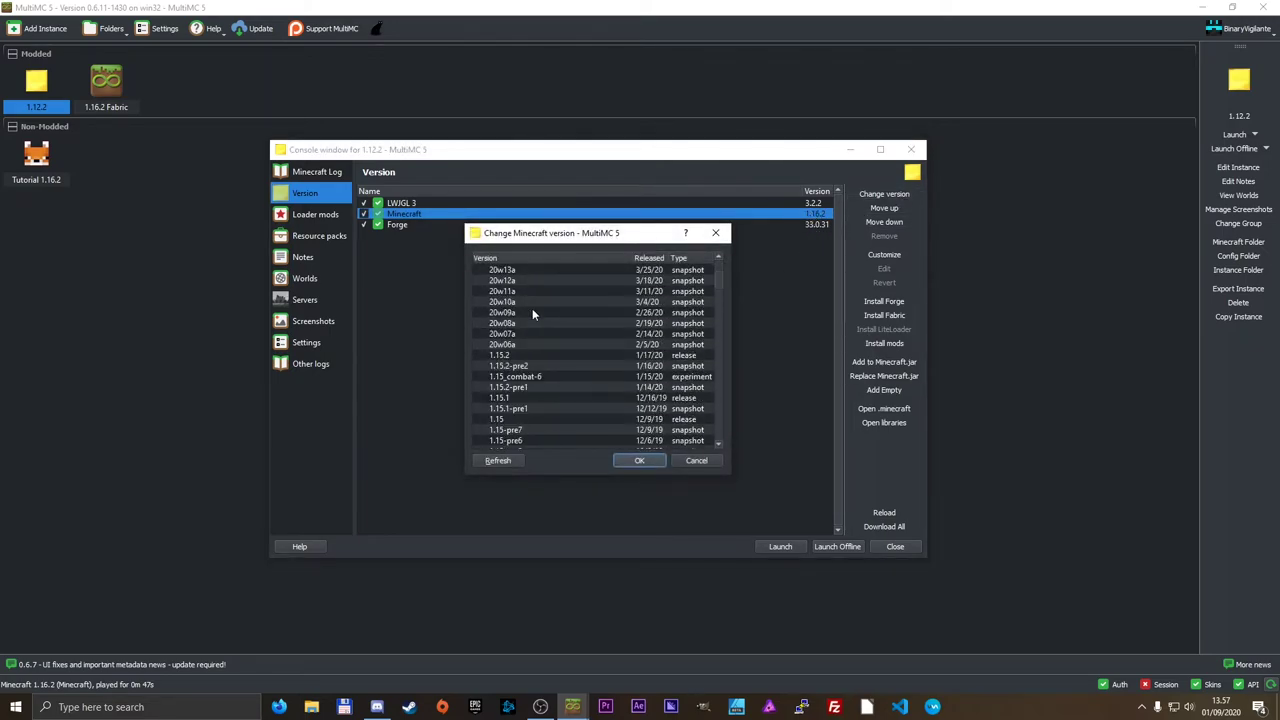
scroll(534, 318, down, 20)
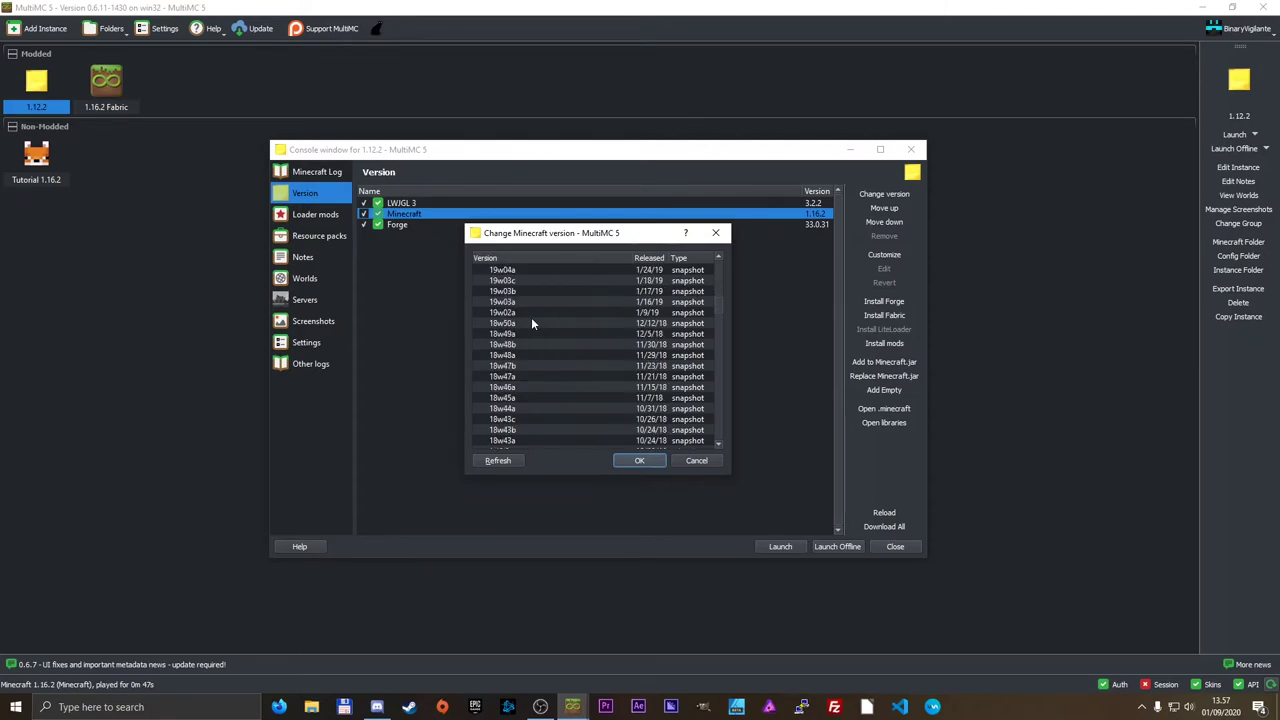
scroll(532, 333, up, 3)
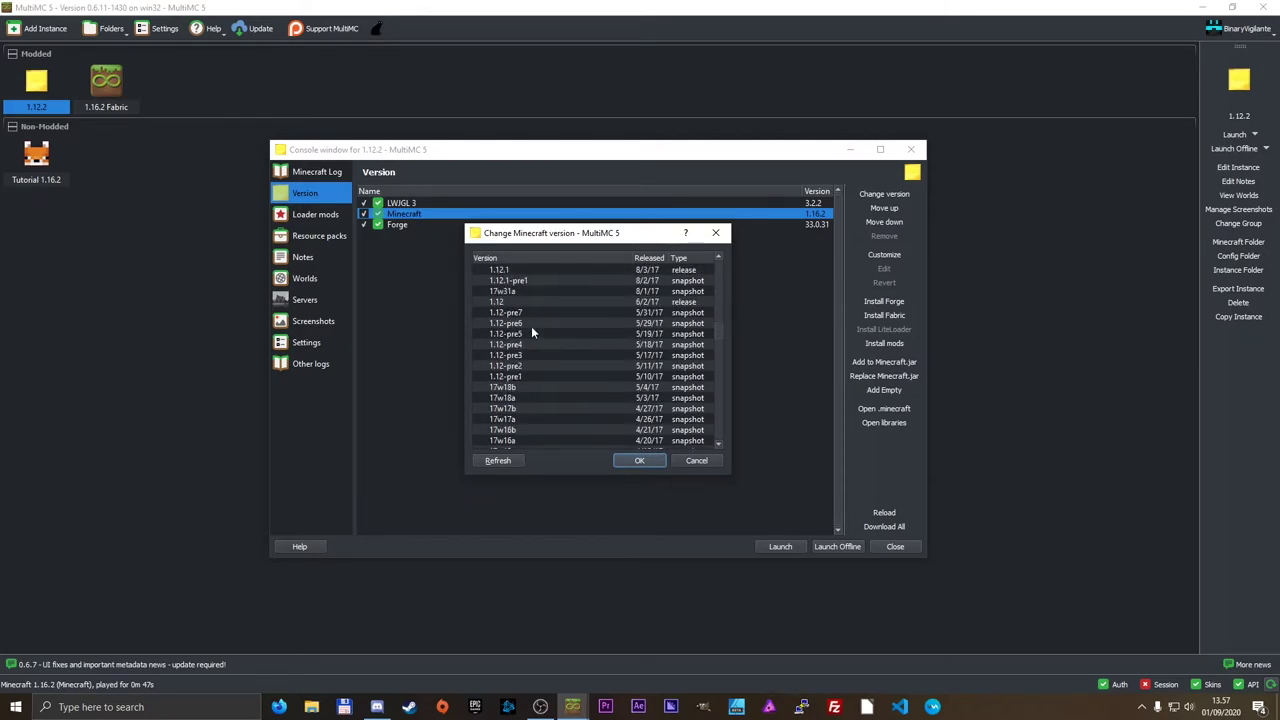
scroll(527, 333, up, 2)
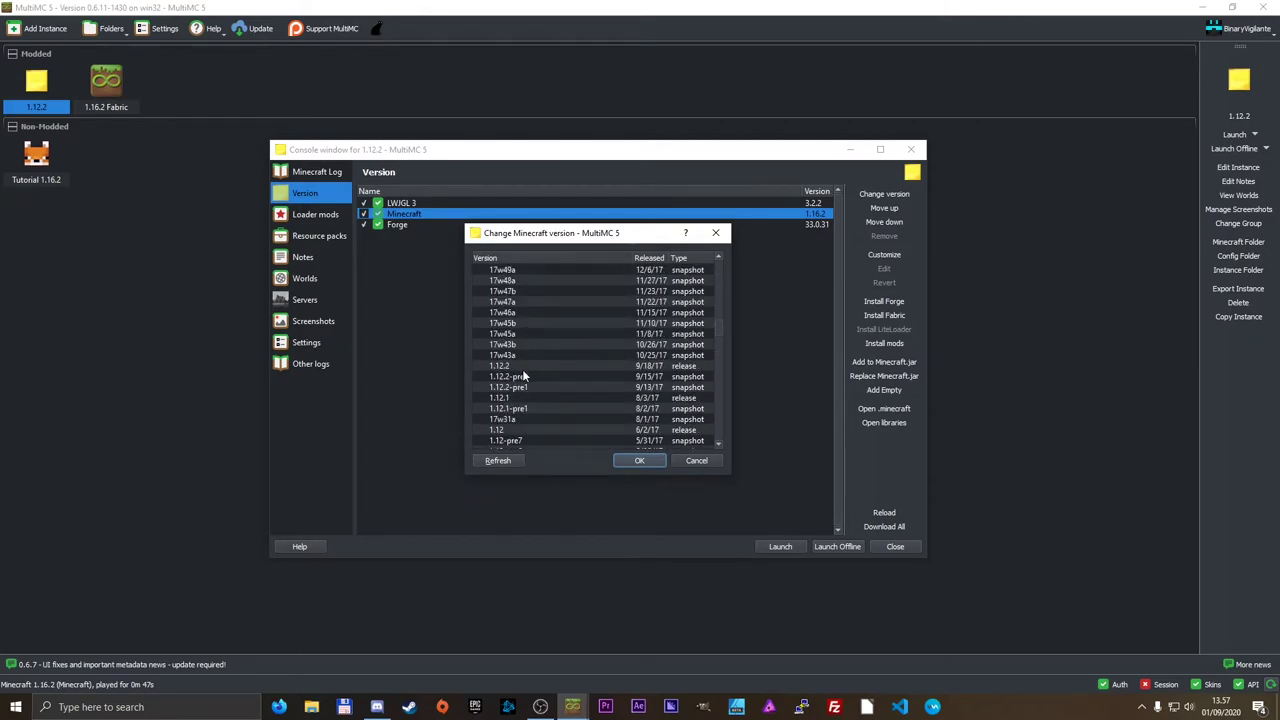
click(526, 366)
click(640, 460)
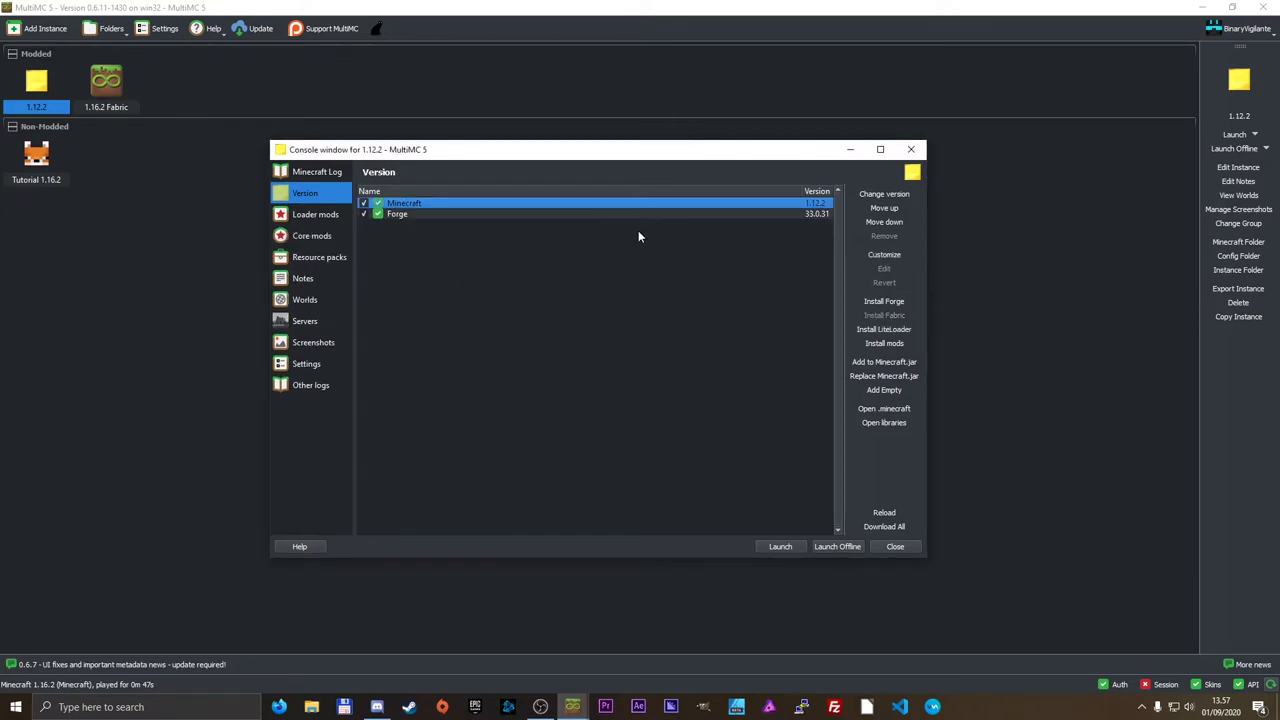
Keep Forge at version 14.23.5.2854 and start the game.
click(645, 214)
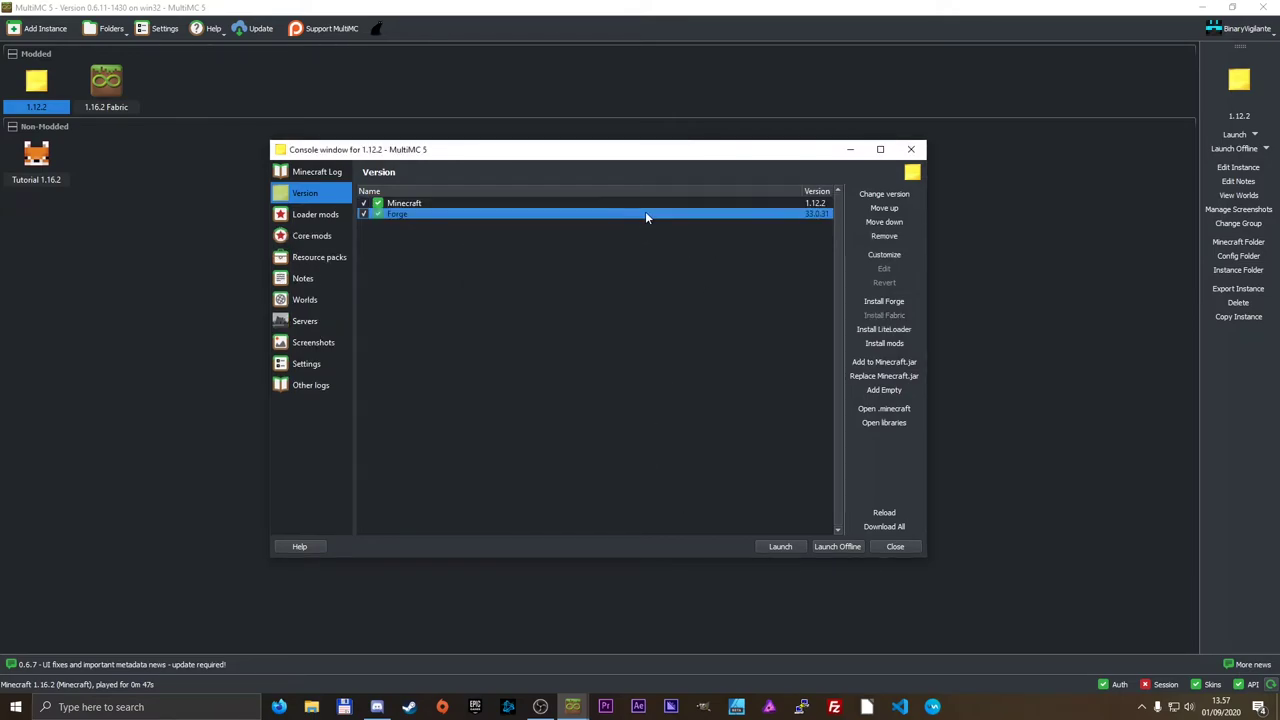
click(888, 195)
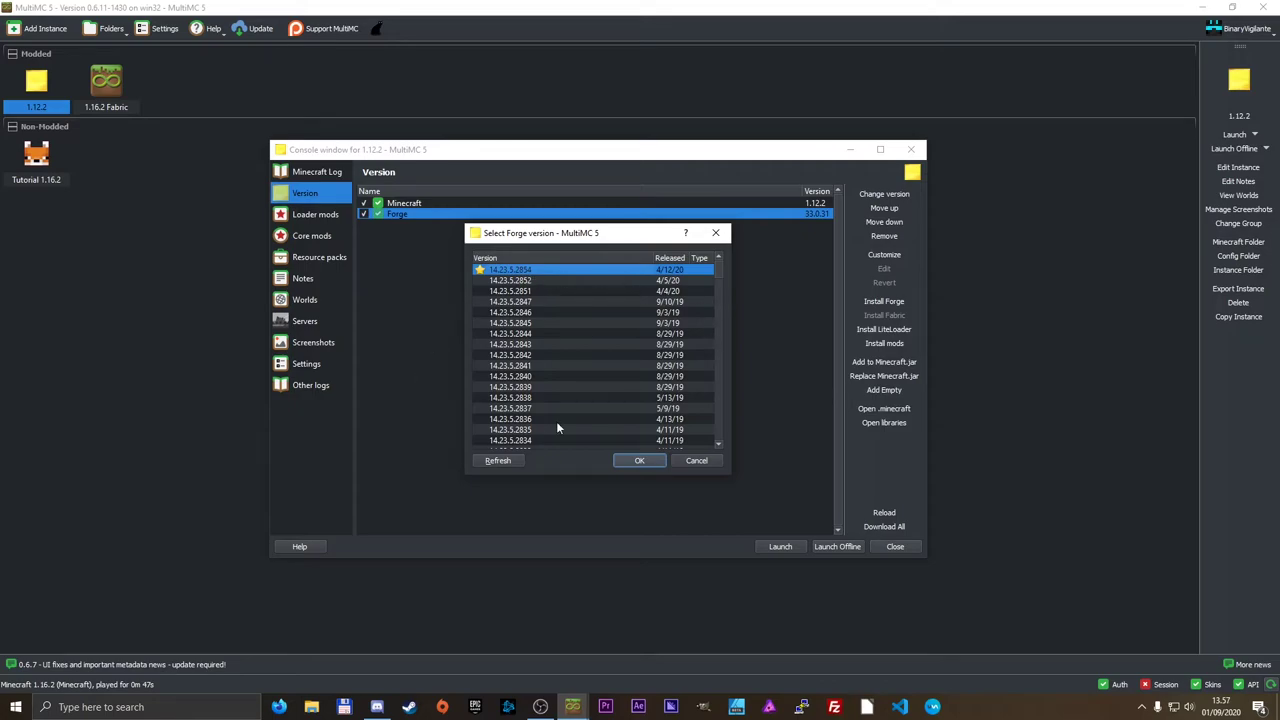
scroll(525, 375, down, 1)
scroll(525, 370, up, 1)
click(641, 461)
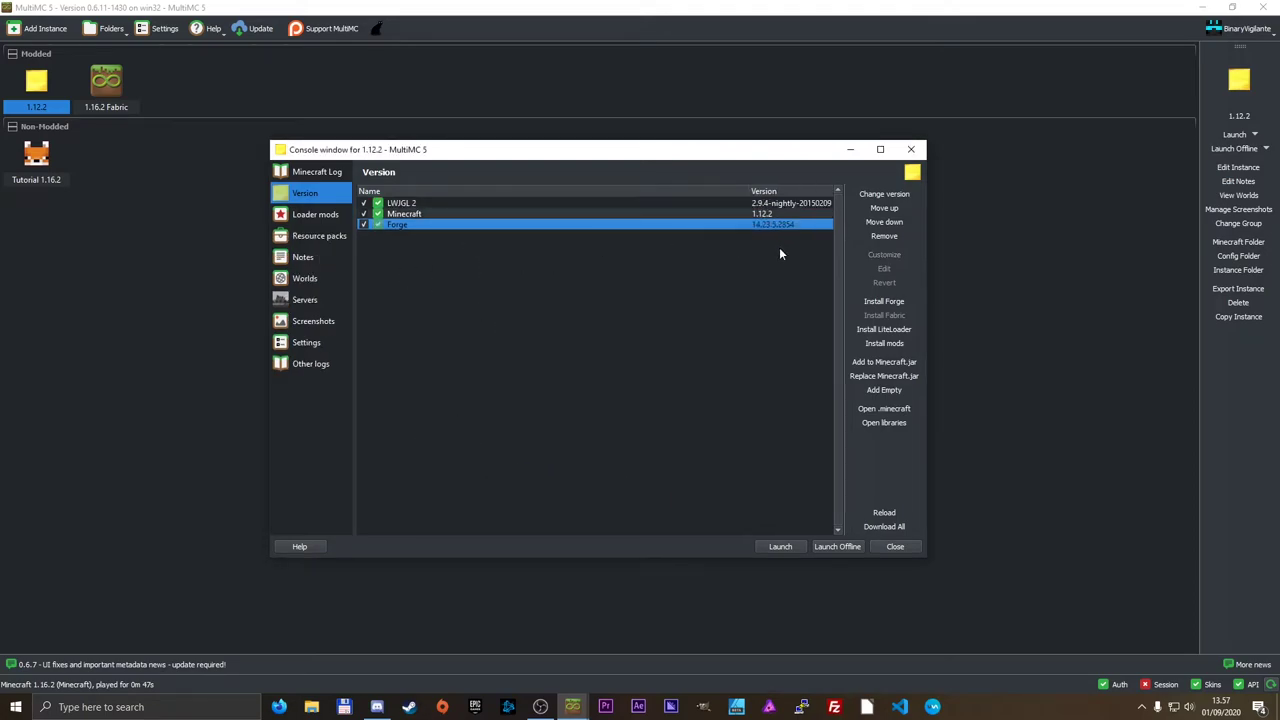
click(781, 547)
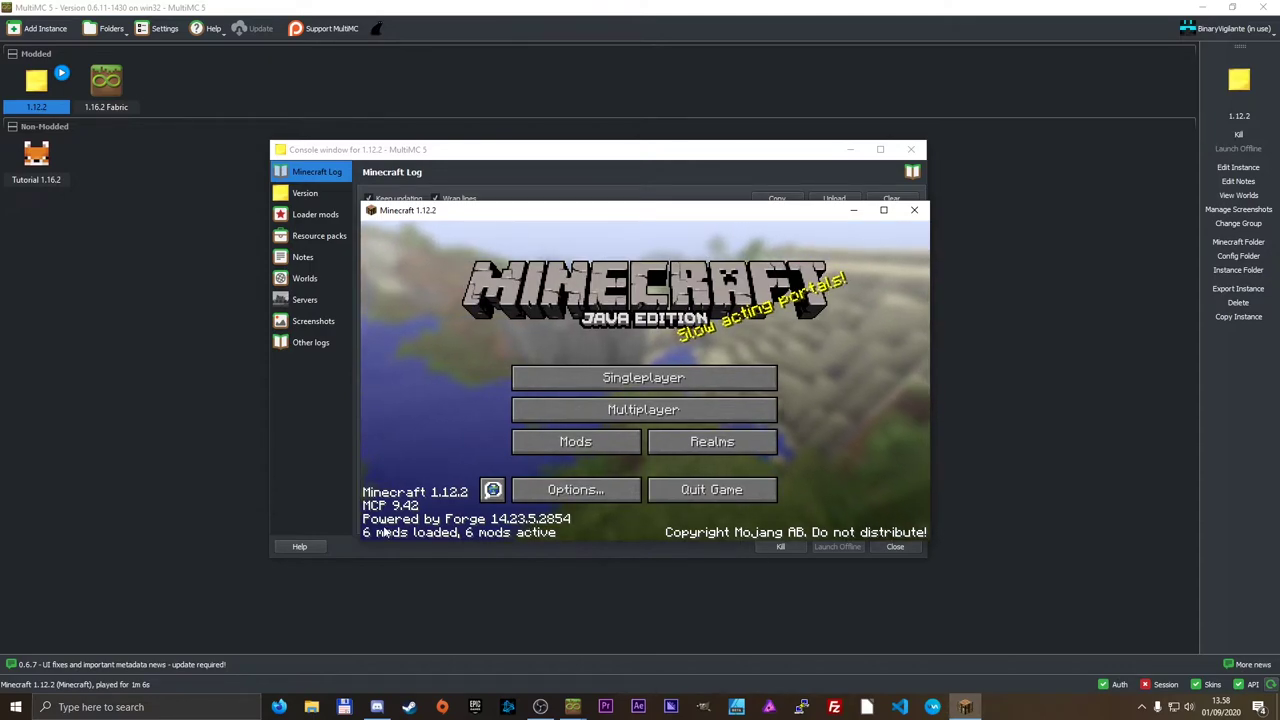
Browse the Mods list to view Mantle and Tinkers' Construct details, then quit the game.
click(575, 443)
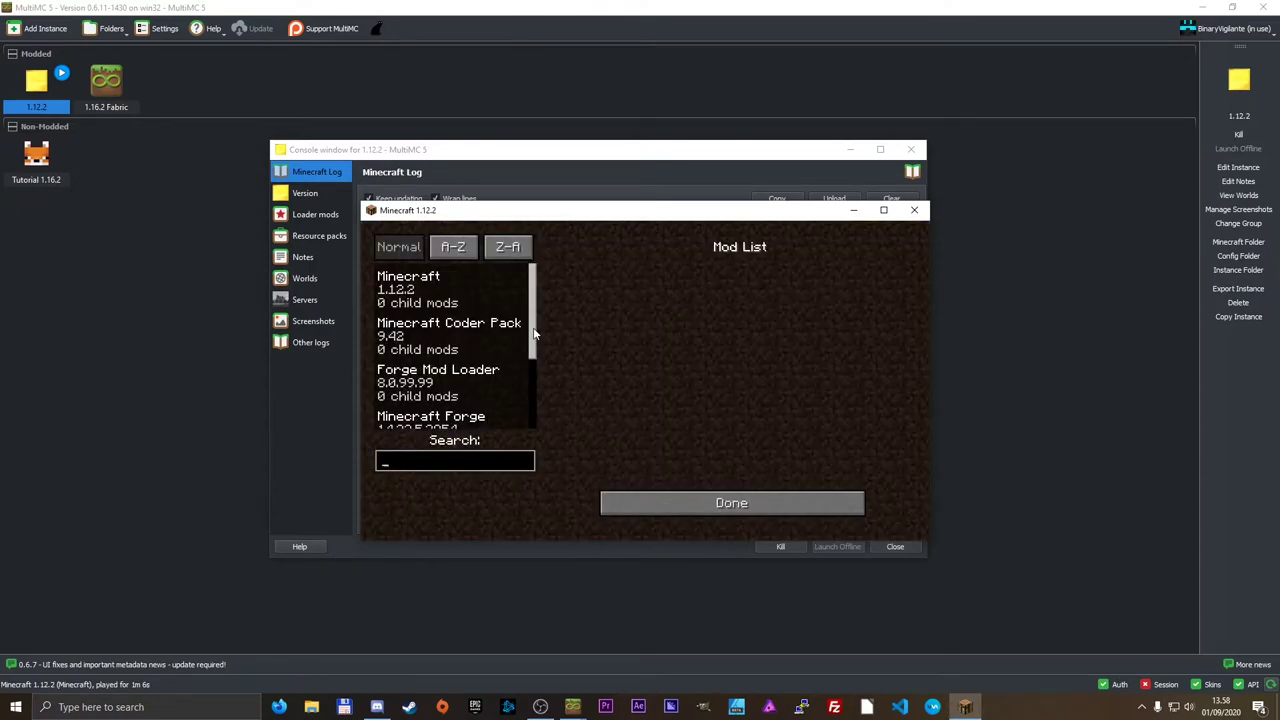
drag(532, 337, 527, 420)
click(405, 350)
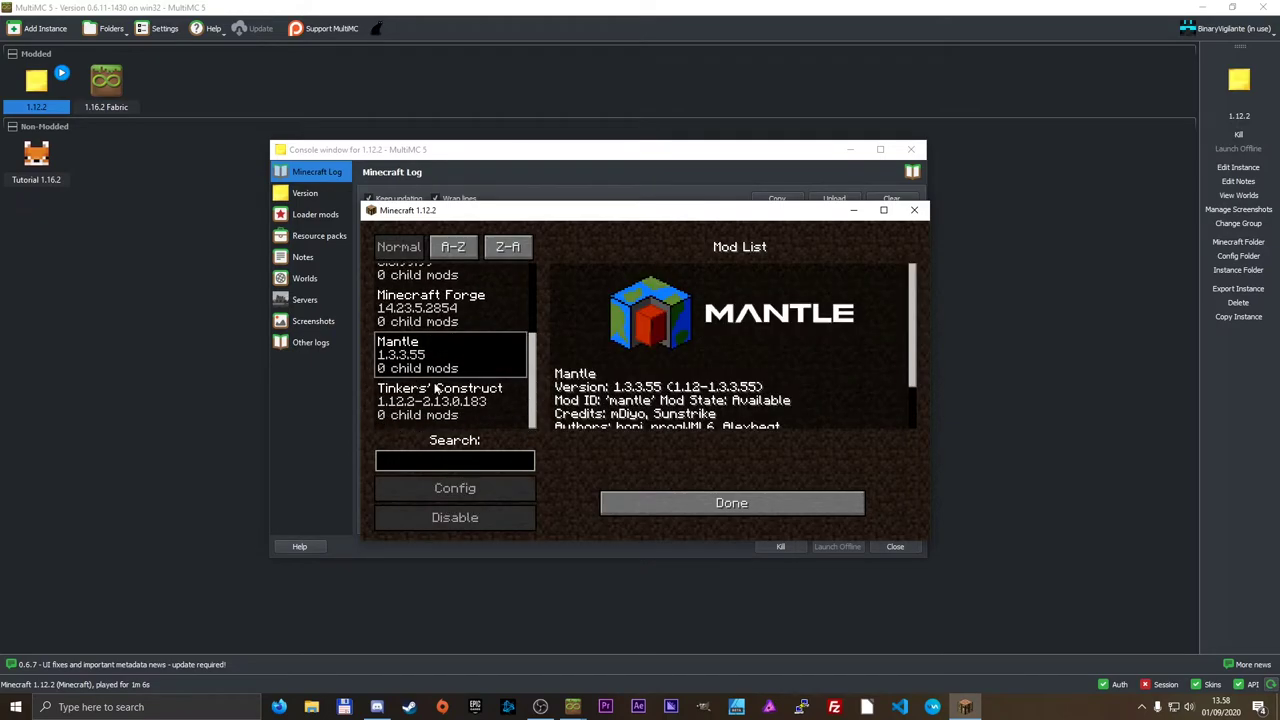
click(440, 395)
click(657, 508)
click(657, 501)
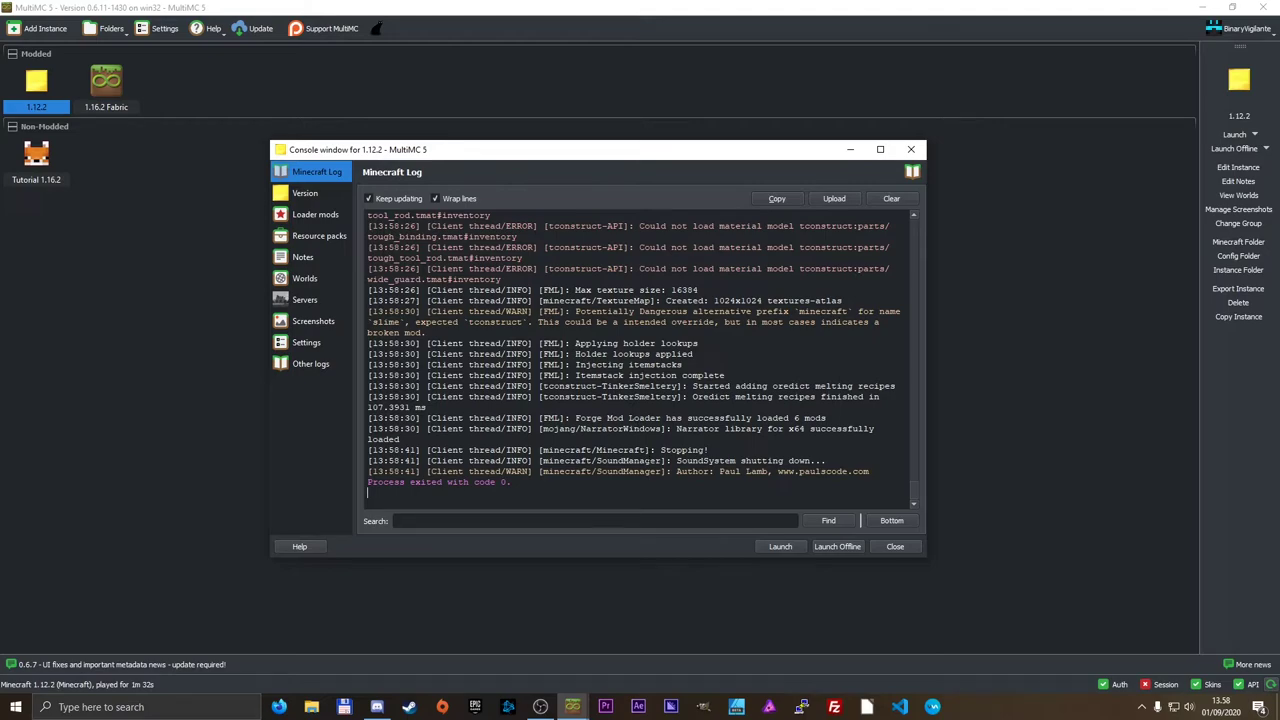
Copy the whole 1.12.2 game log to the clipboard and go to the Resource packs page.
triple_click(530, 471)
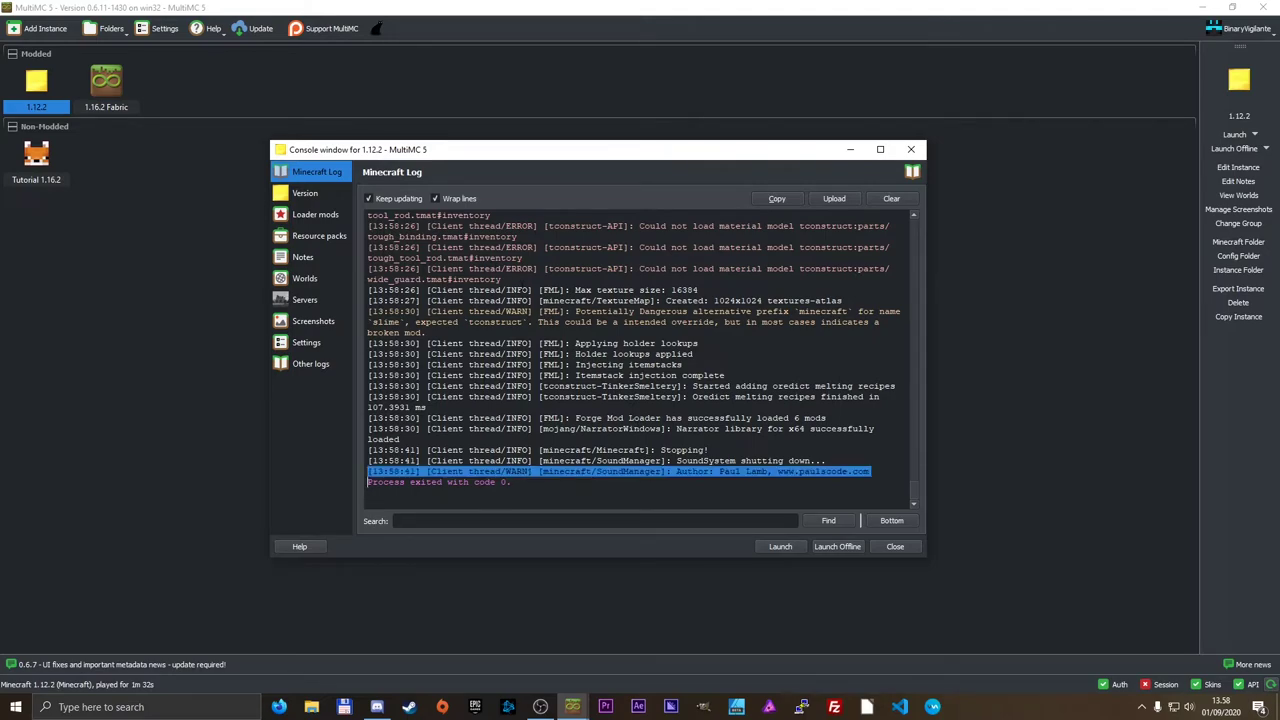
drag(500, 280, 371, 269)
click(389, 269)
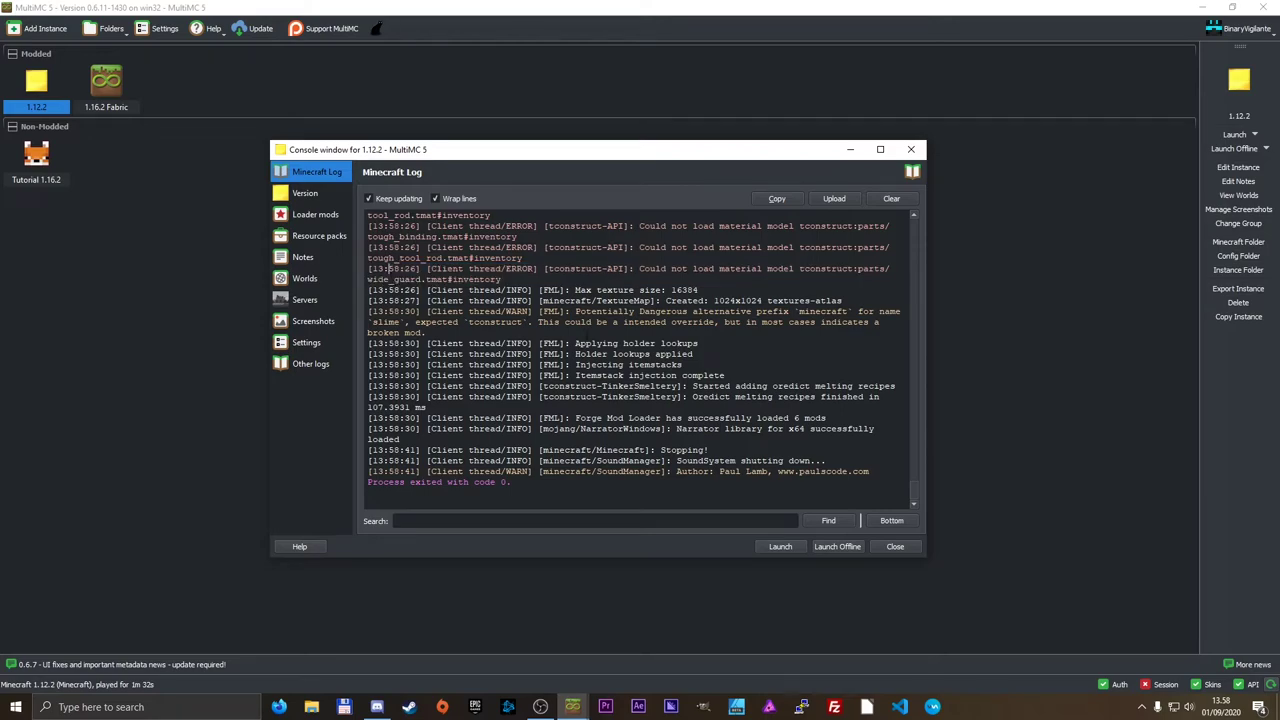
click(779, 199)
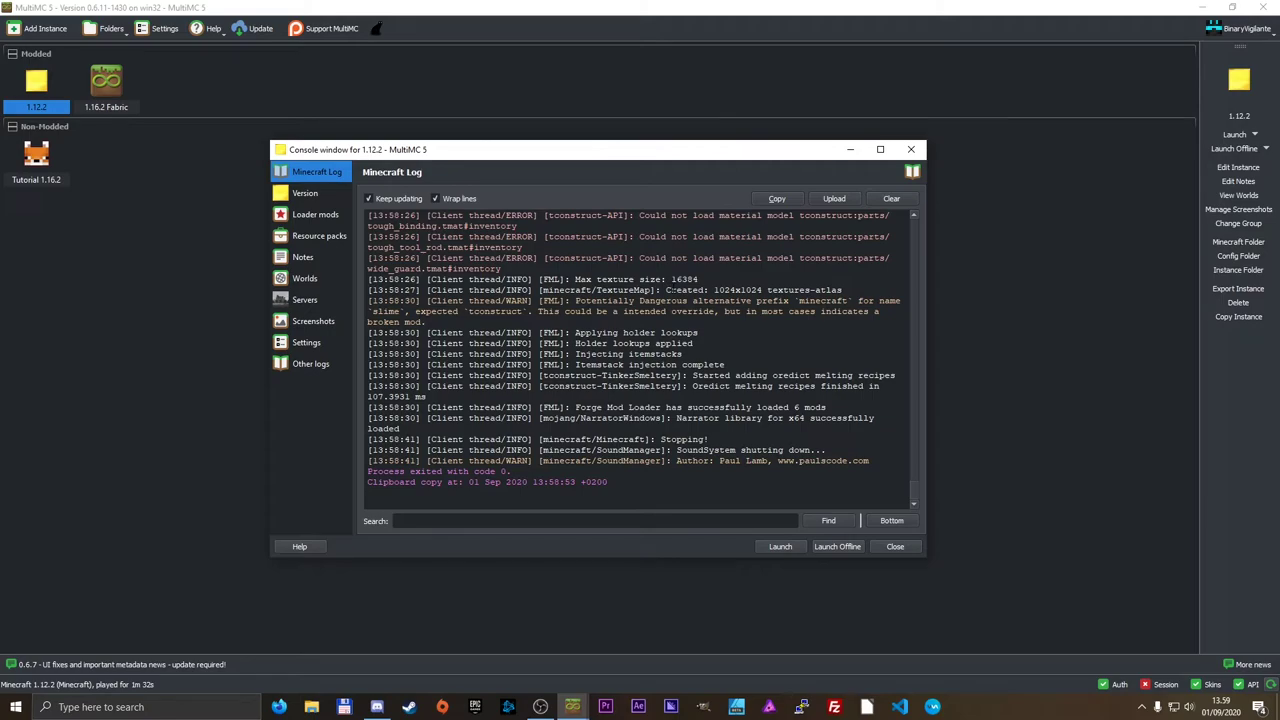
click(319, 235)
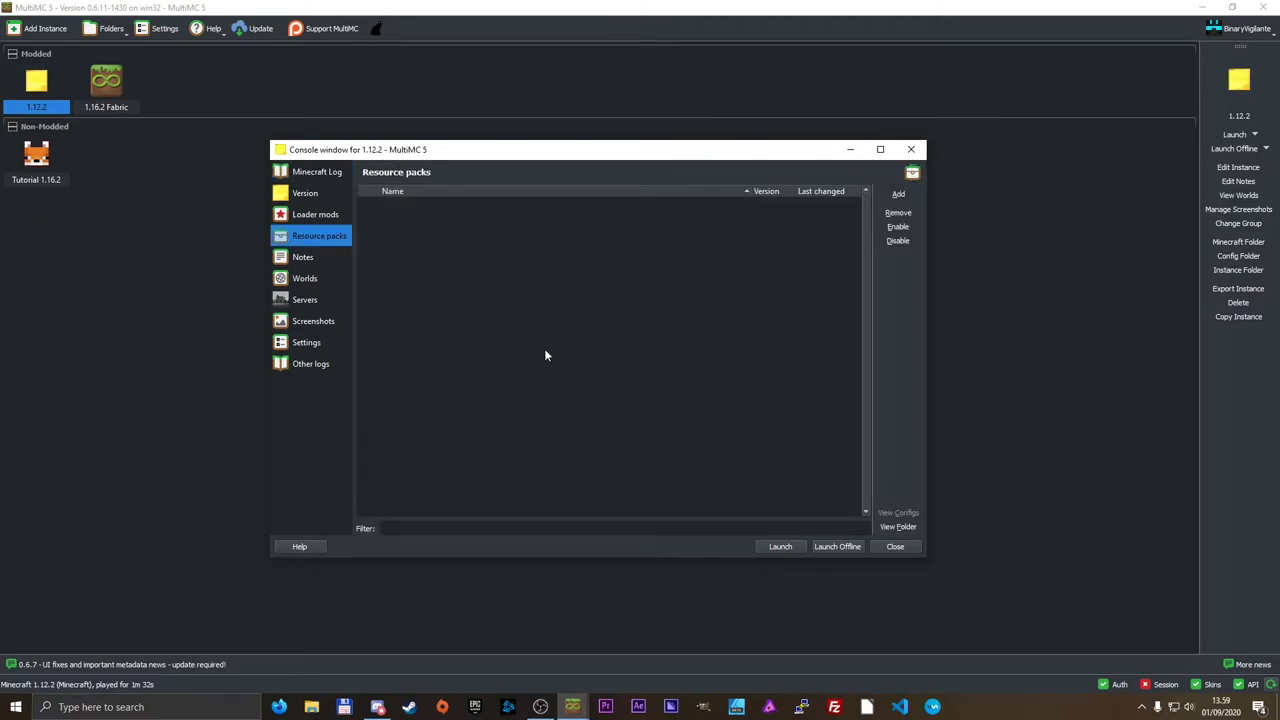
Add Faithful-1.16.2.zip from Downloads as a Tutorial 1.16.2 resource pack, then close the window.
click(122, 268)
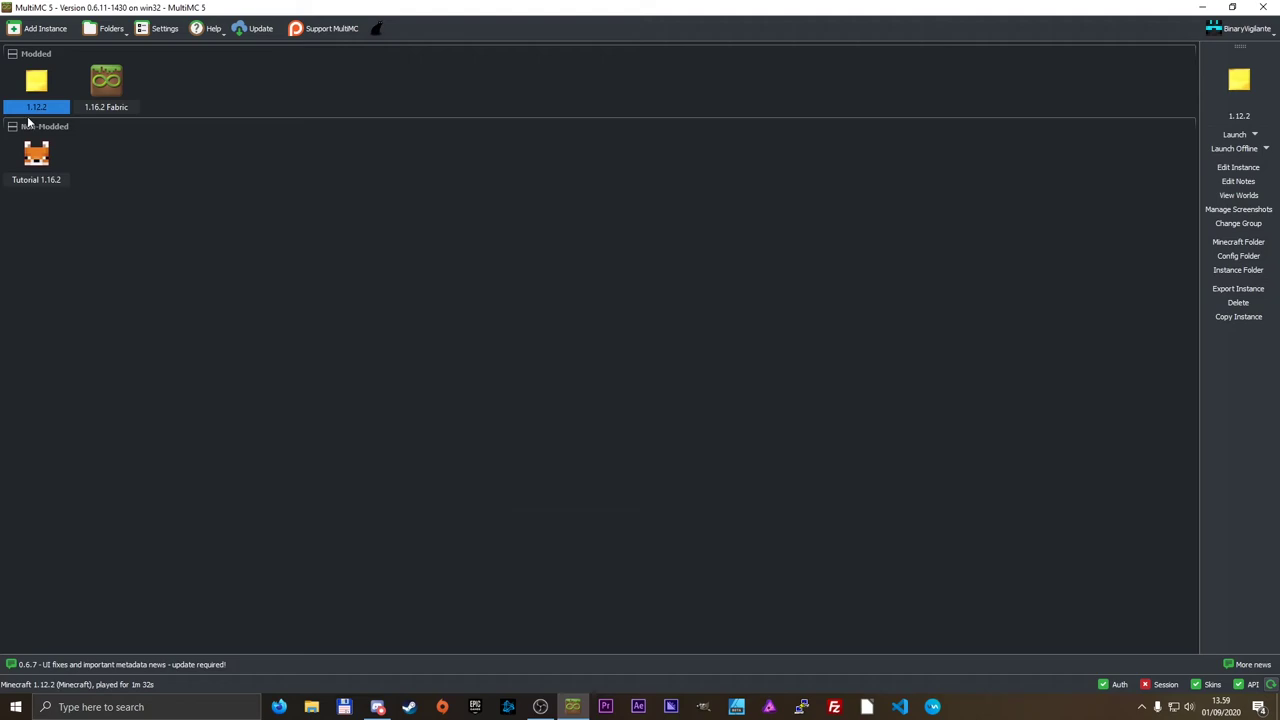
click(104, 90)
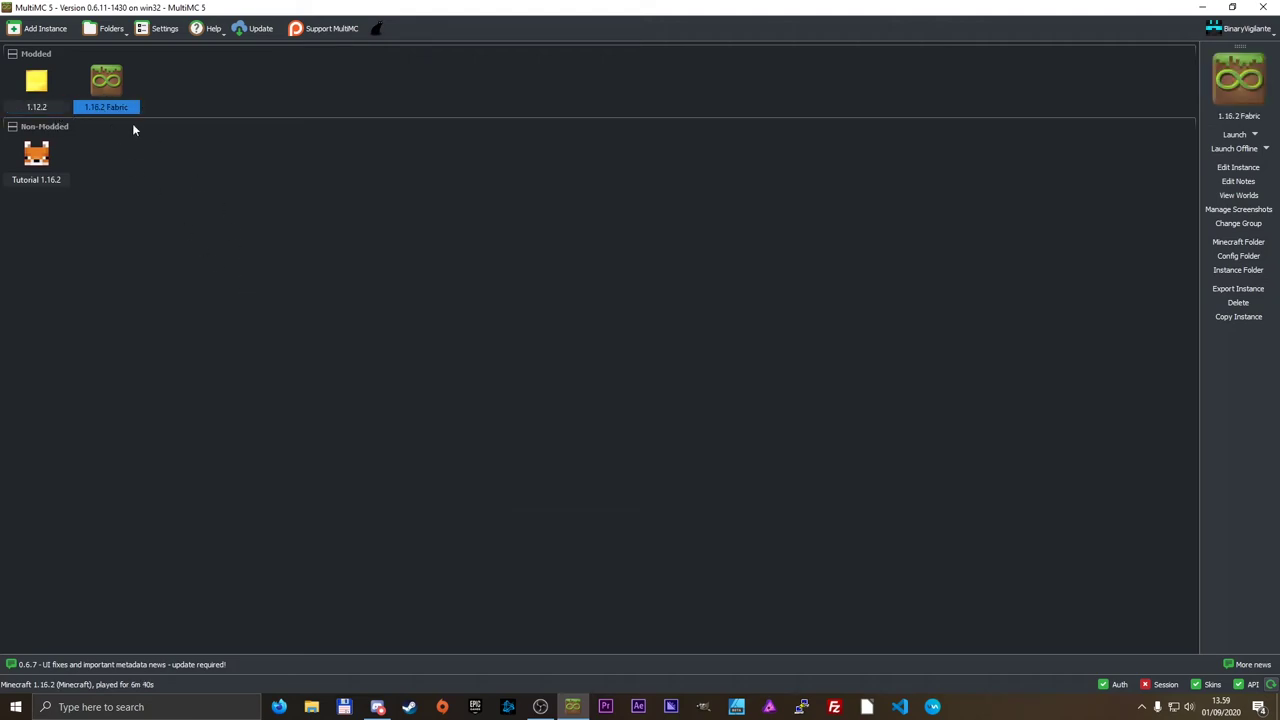
click(36, 158)
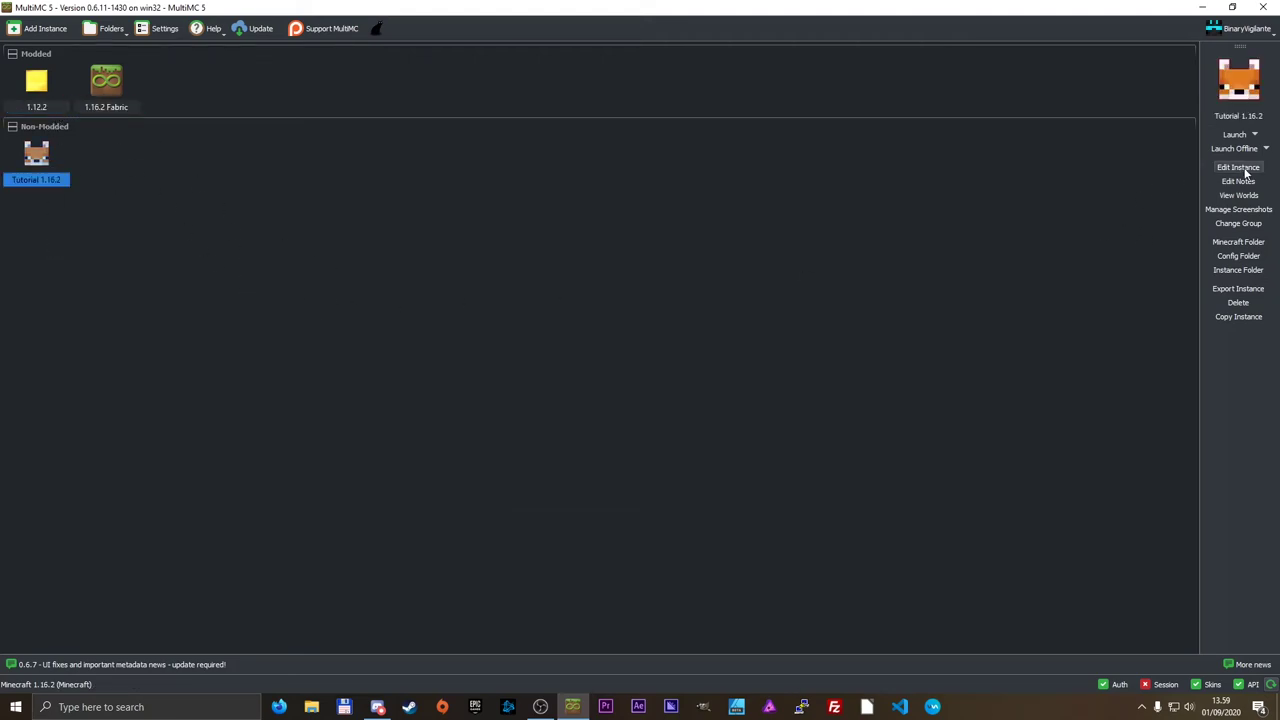
click(1238, 167)
click(335, 215)
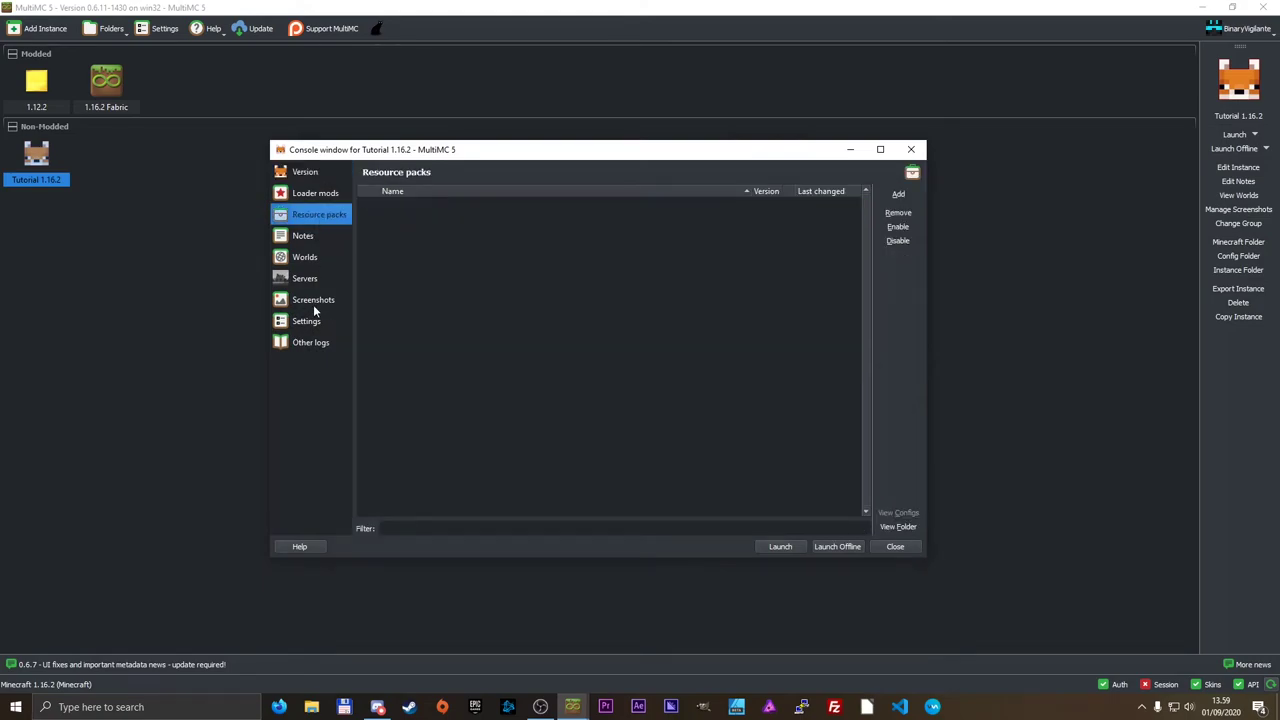
click(898, 194)
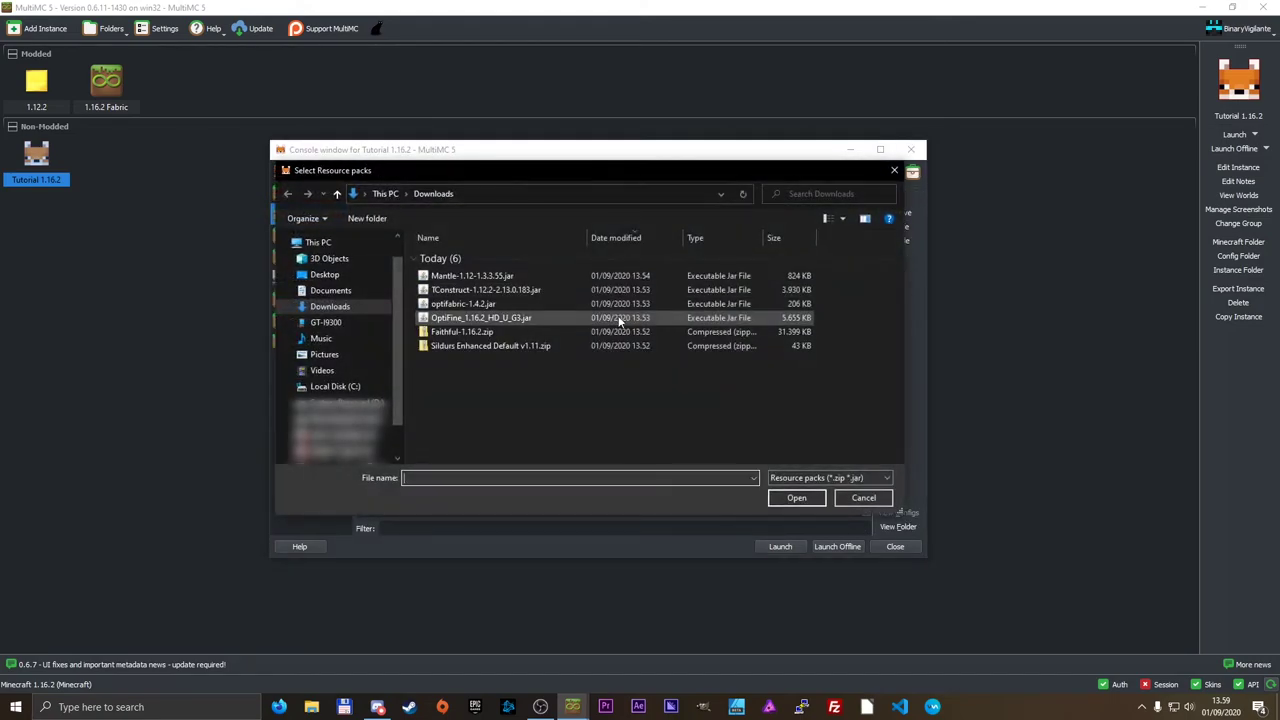
click(499, 332)
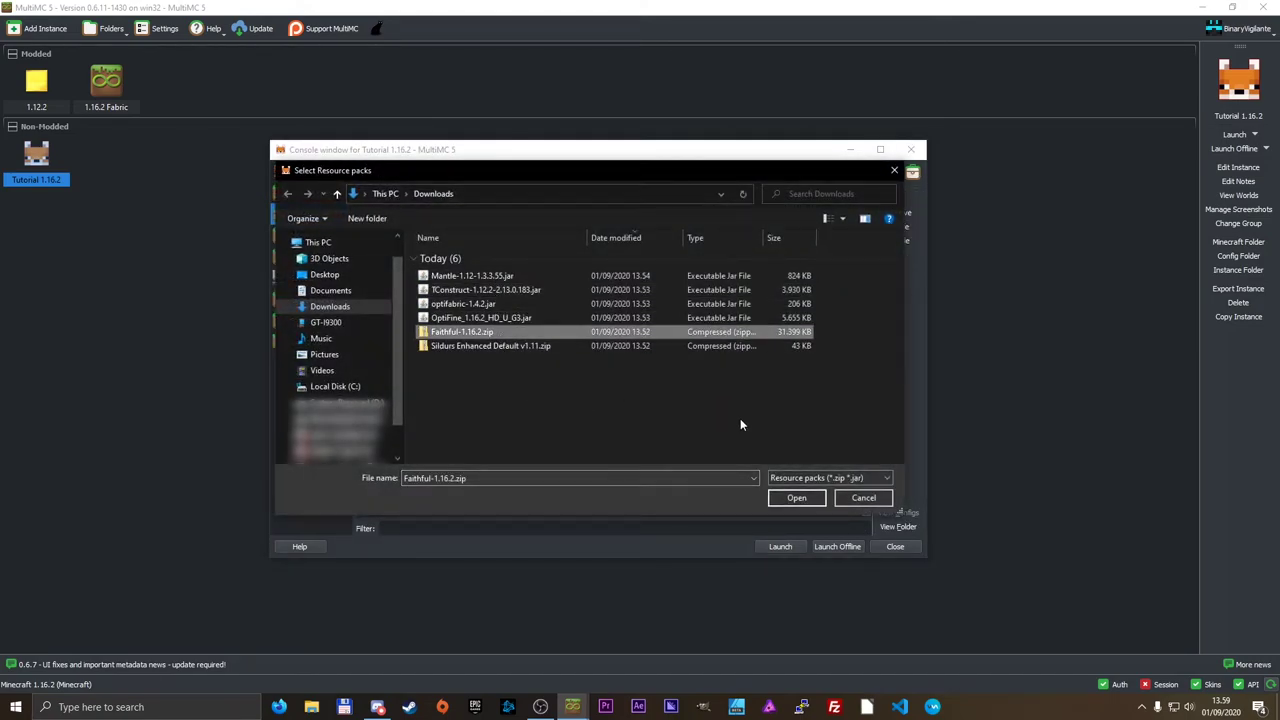
click(797, 498)
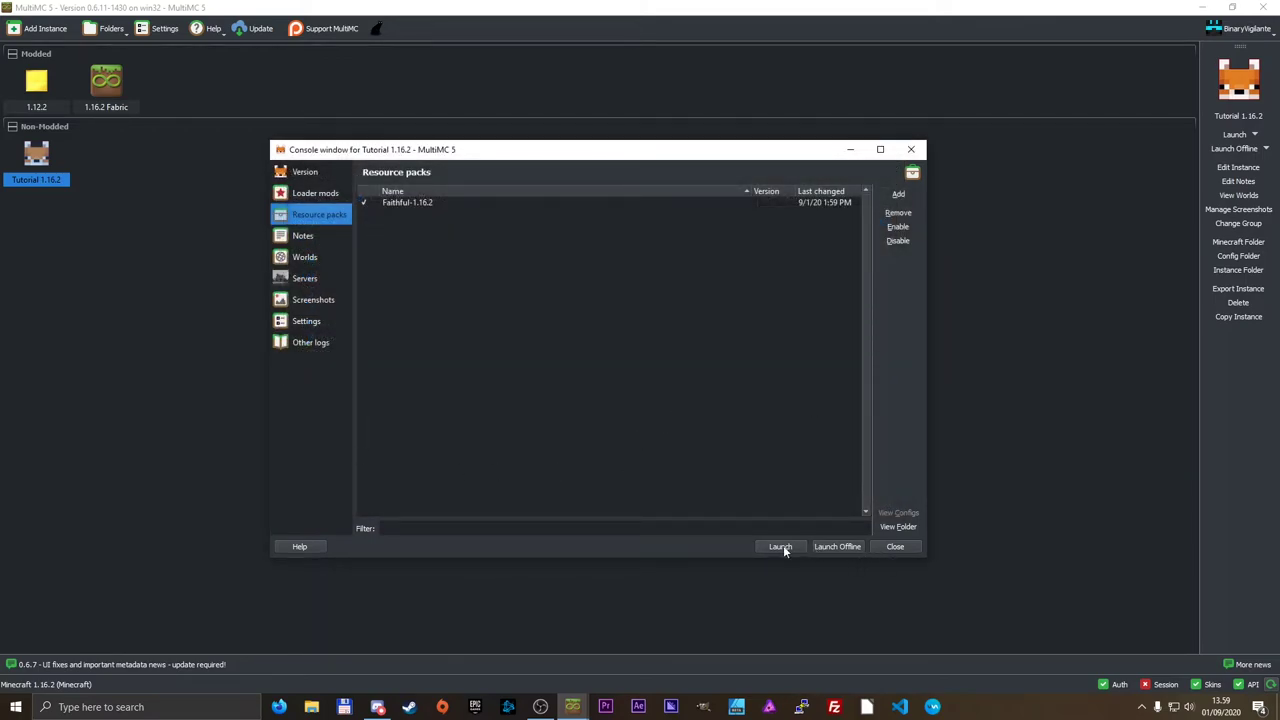
click(896, 547)
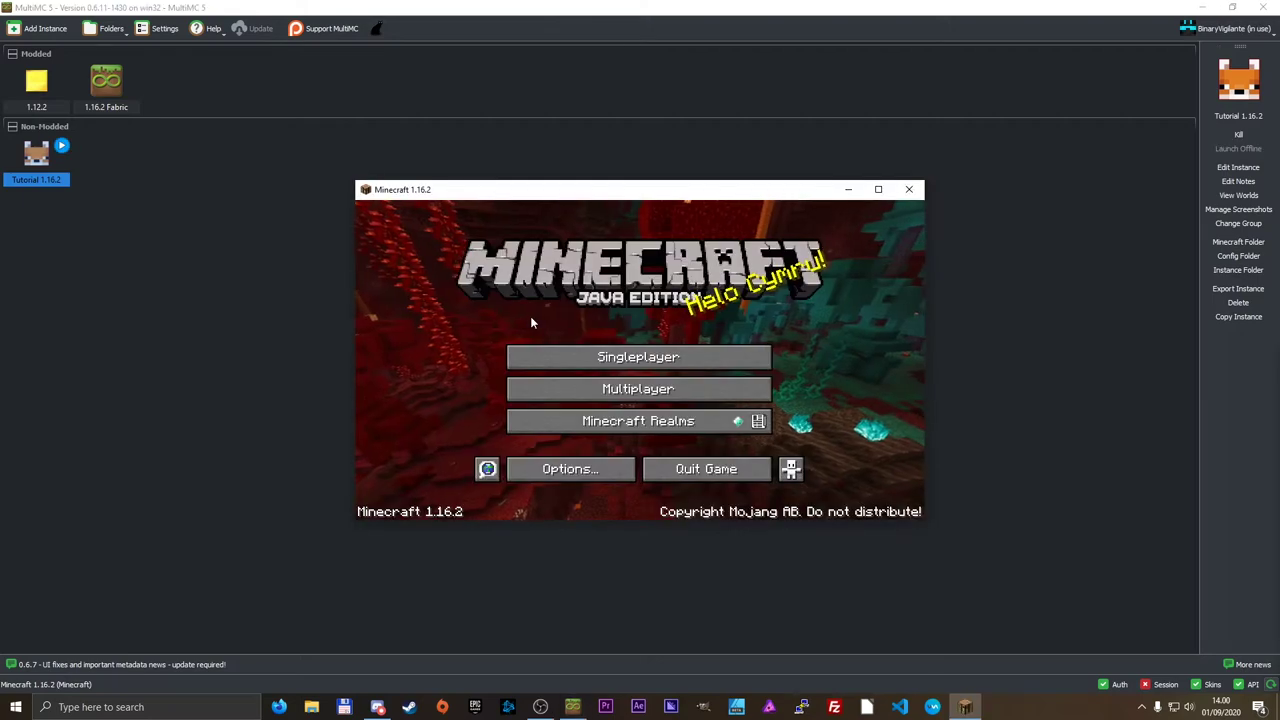
In the running Tutorial 1.16.2 game, open Options > Resource Packs to find Faithful-1.16.2.zip listed.
click(551, 471)
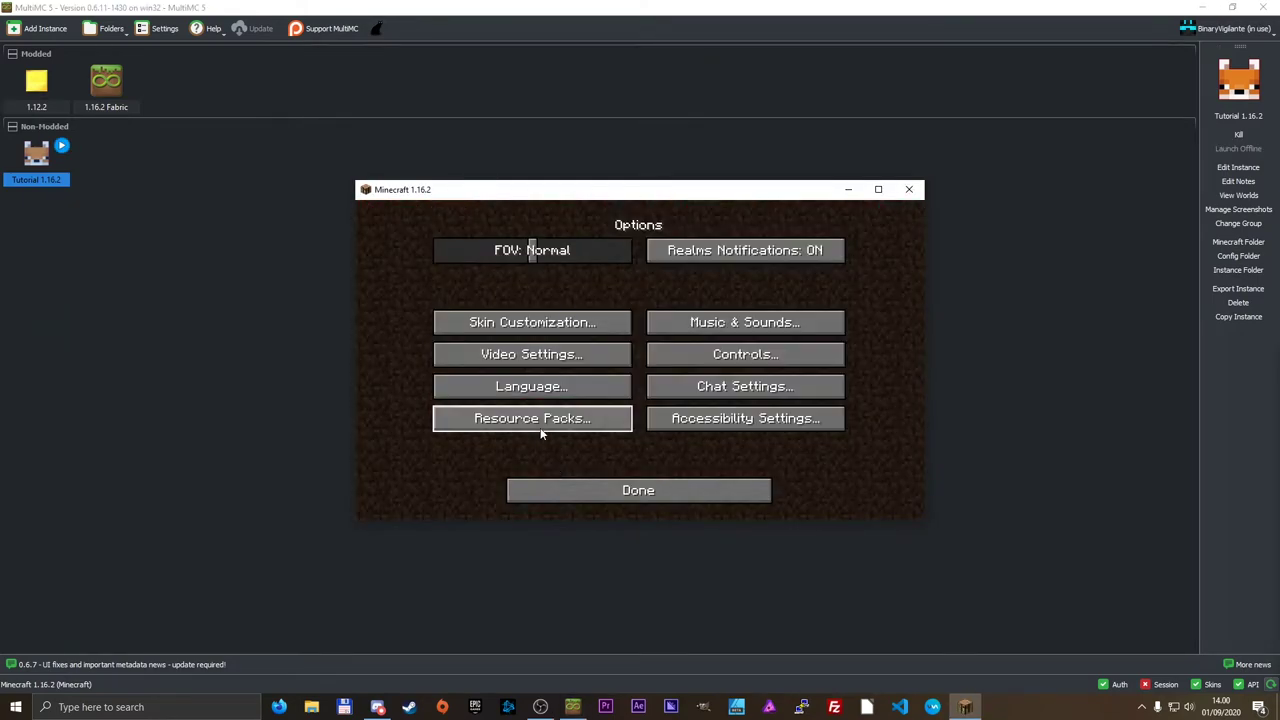
click(542, 430)
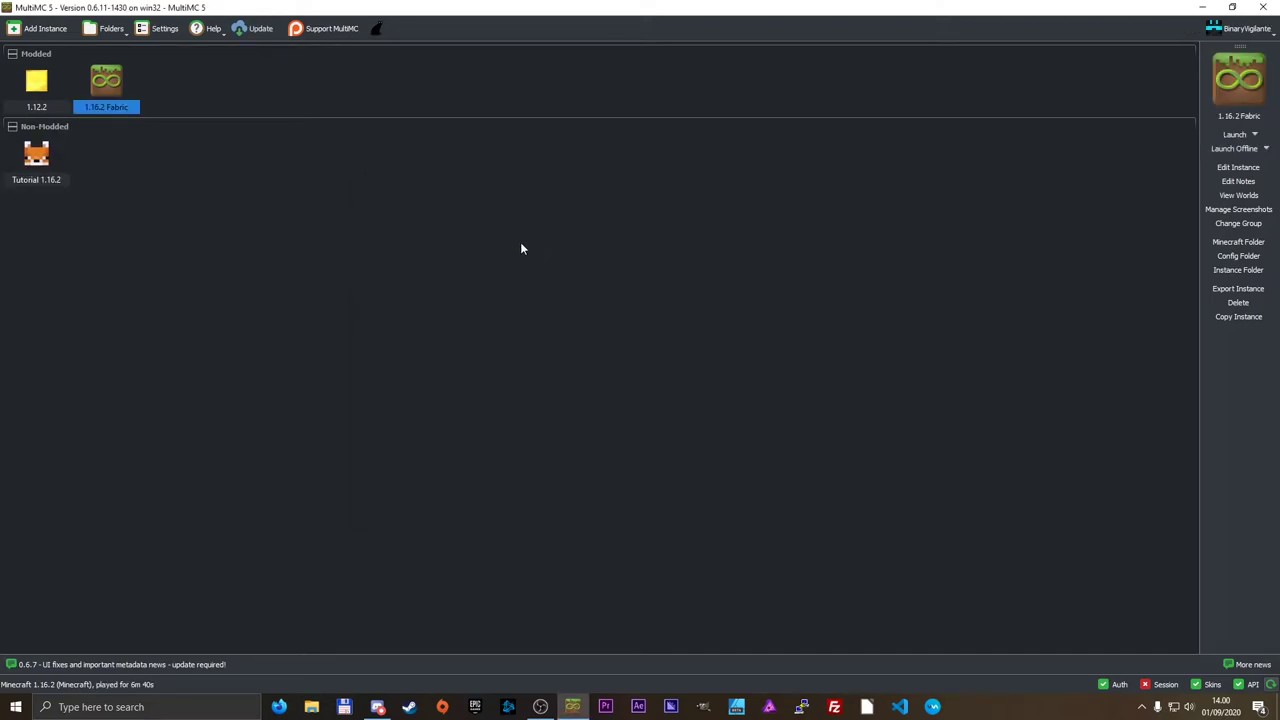
Open and close 1.16.2 Fabric's edit window, then open its Minecraft Folder in File Explorer.
click(1237, 168)
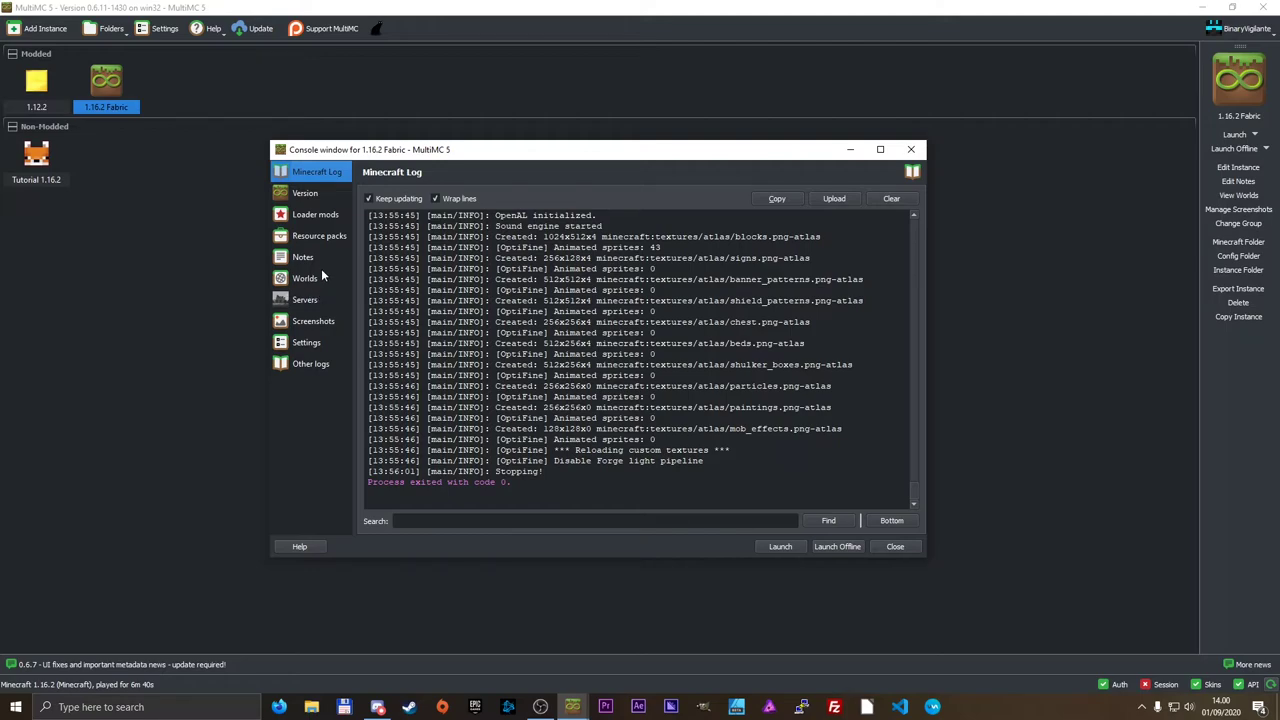
click(911, 152)
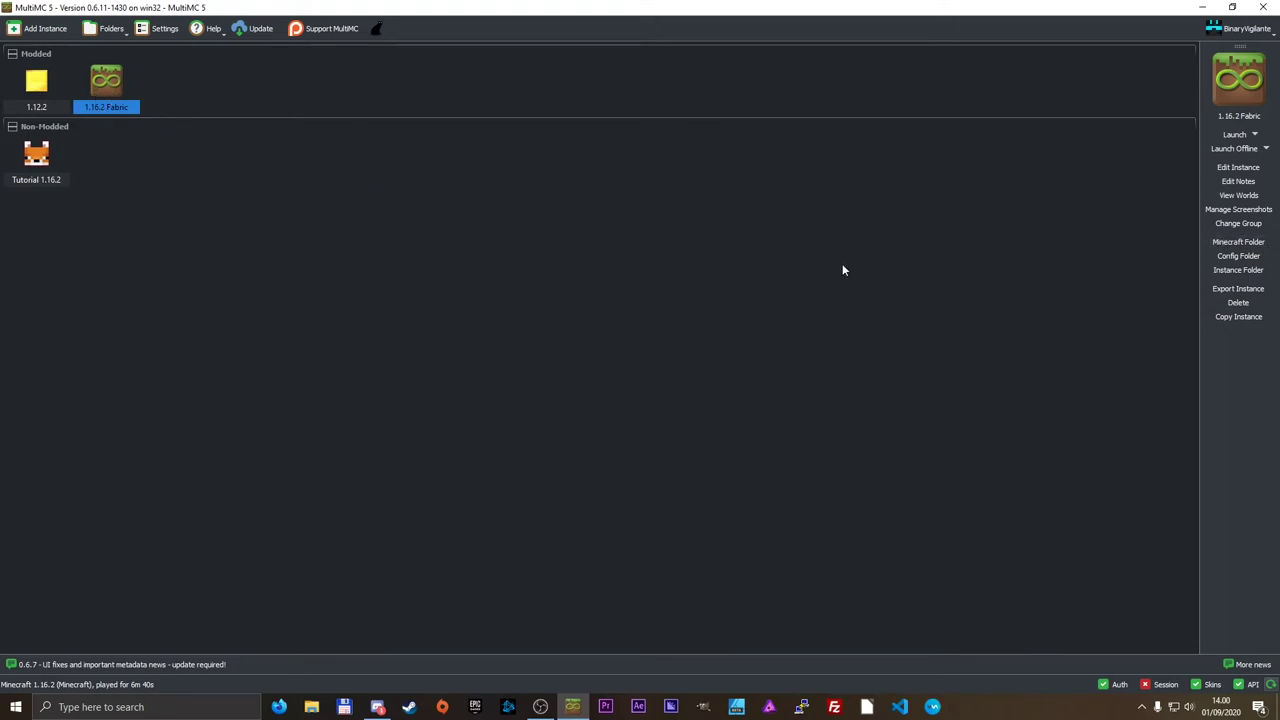
click(1240, 242)
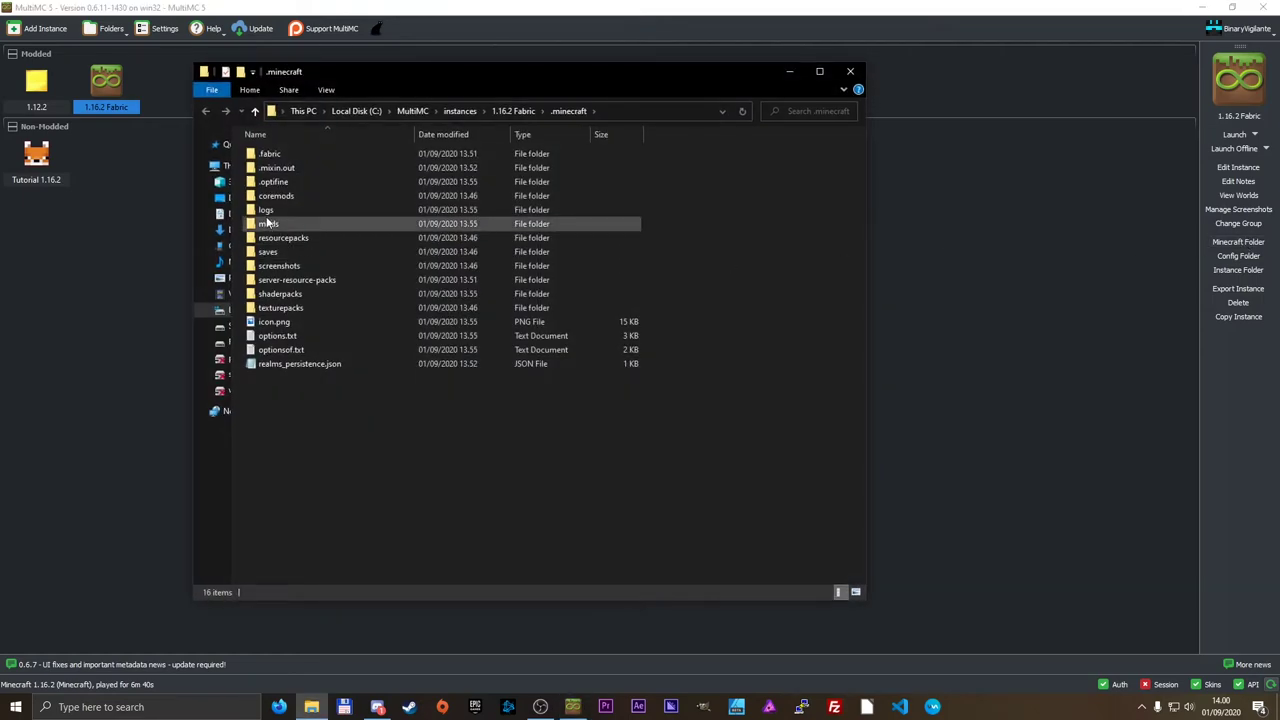
Place the shaderpacks folder and a second Explorer window showing Downloads side by side.
double_click(294, 294)
drag(385, 76, 206, 85)
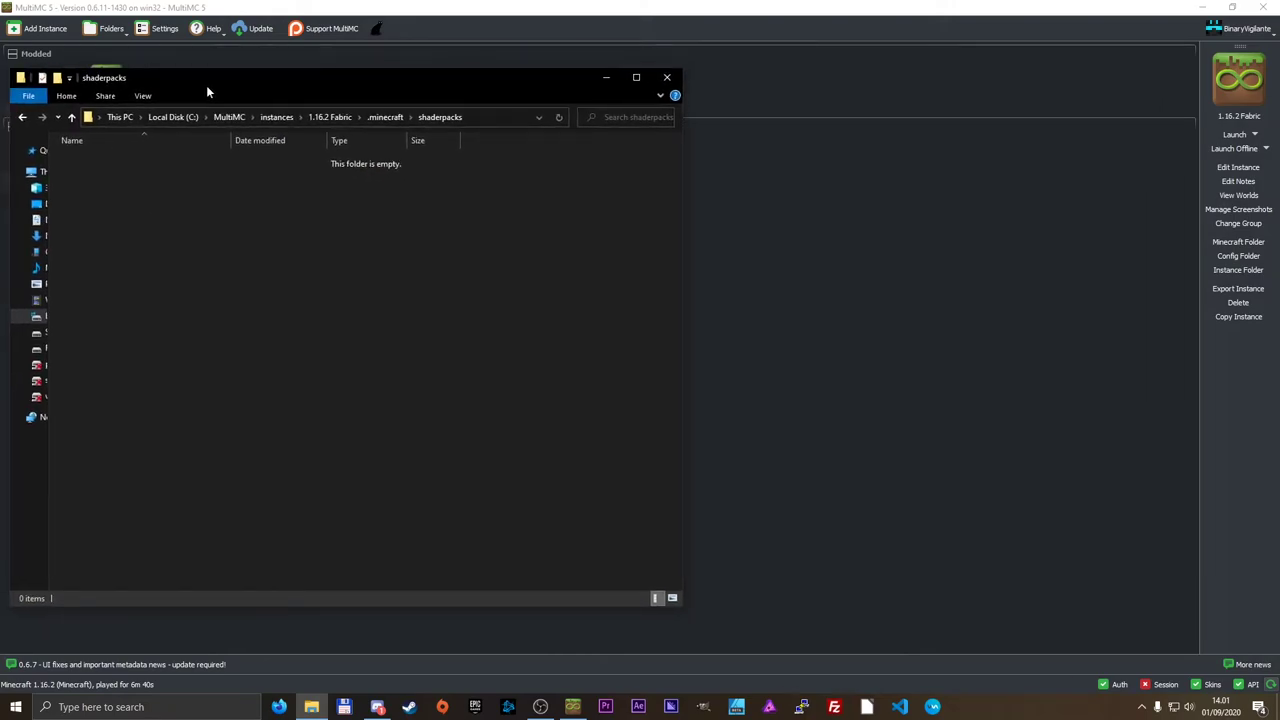
drag(312, 707, 323, 626)
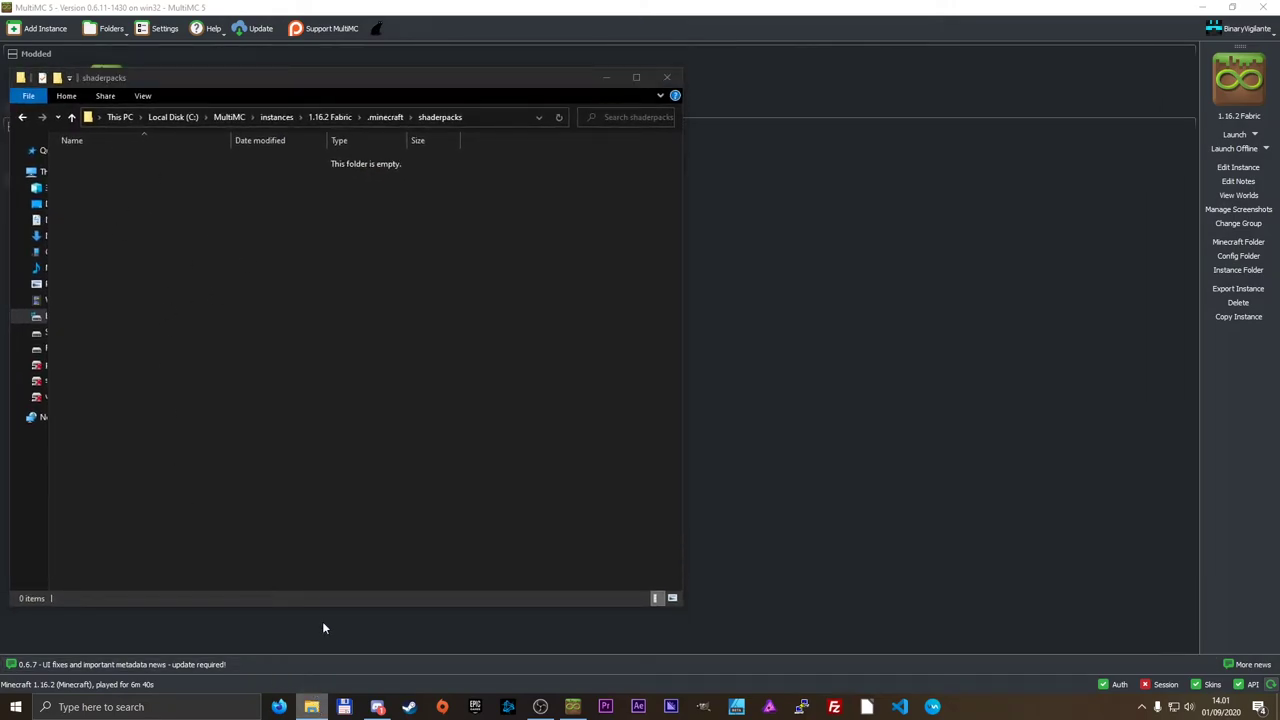
click(297, 636)
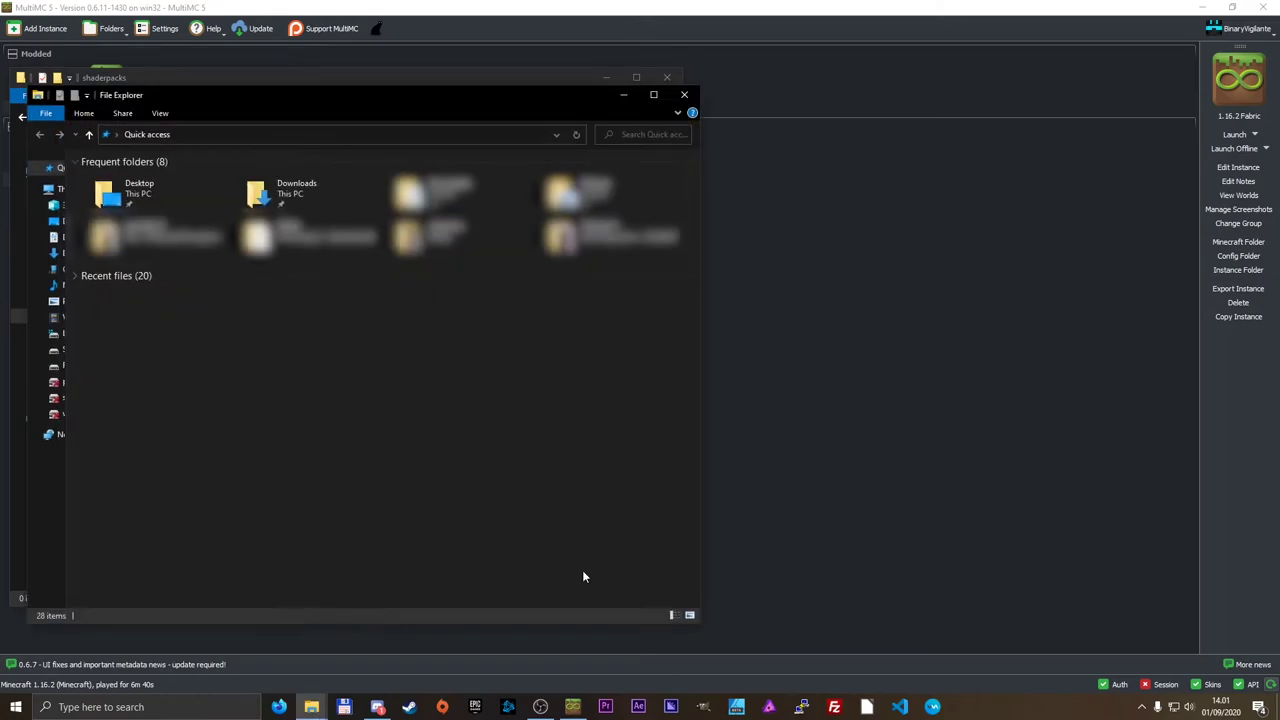
drag(429, 104, 885, 111)
double_click(772, 197)
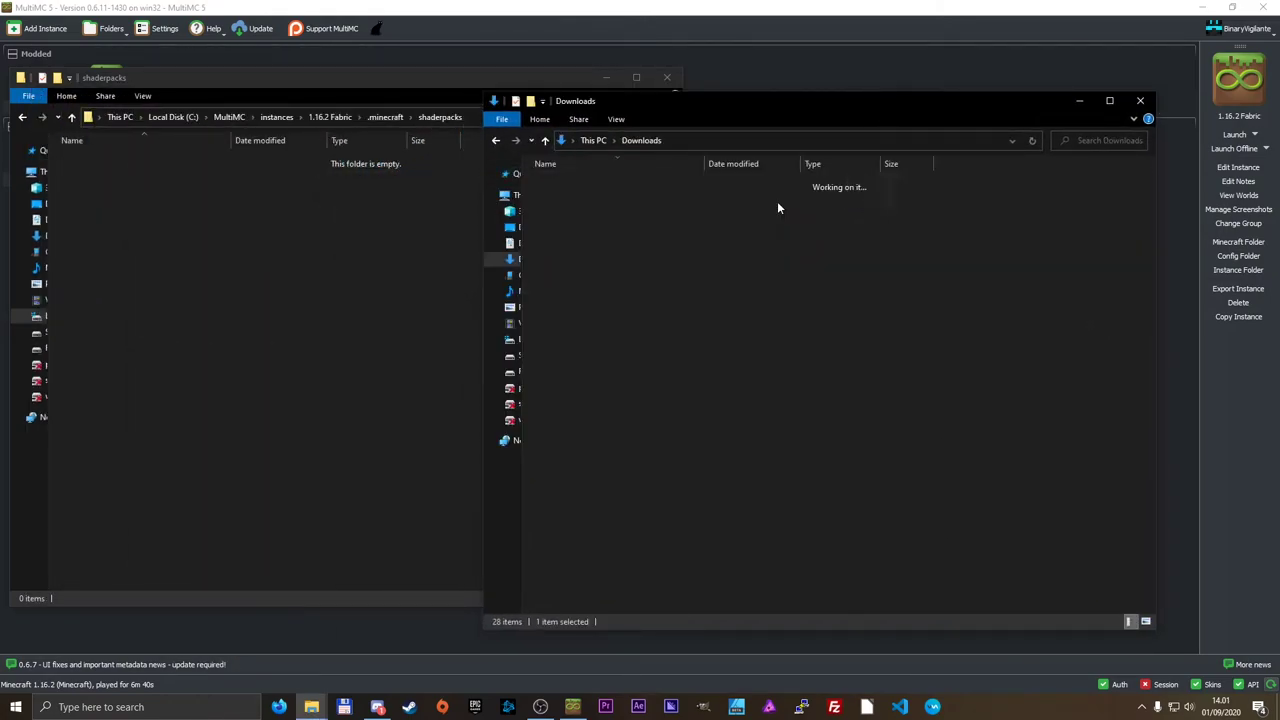
Drag Sildurs Enhanced Default v1.11.zip into shaderpacks, then close both Explorer windows.
click(612, 217)
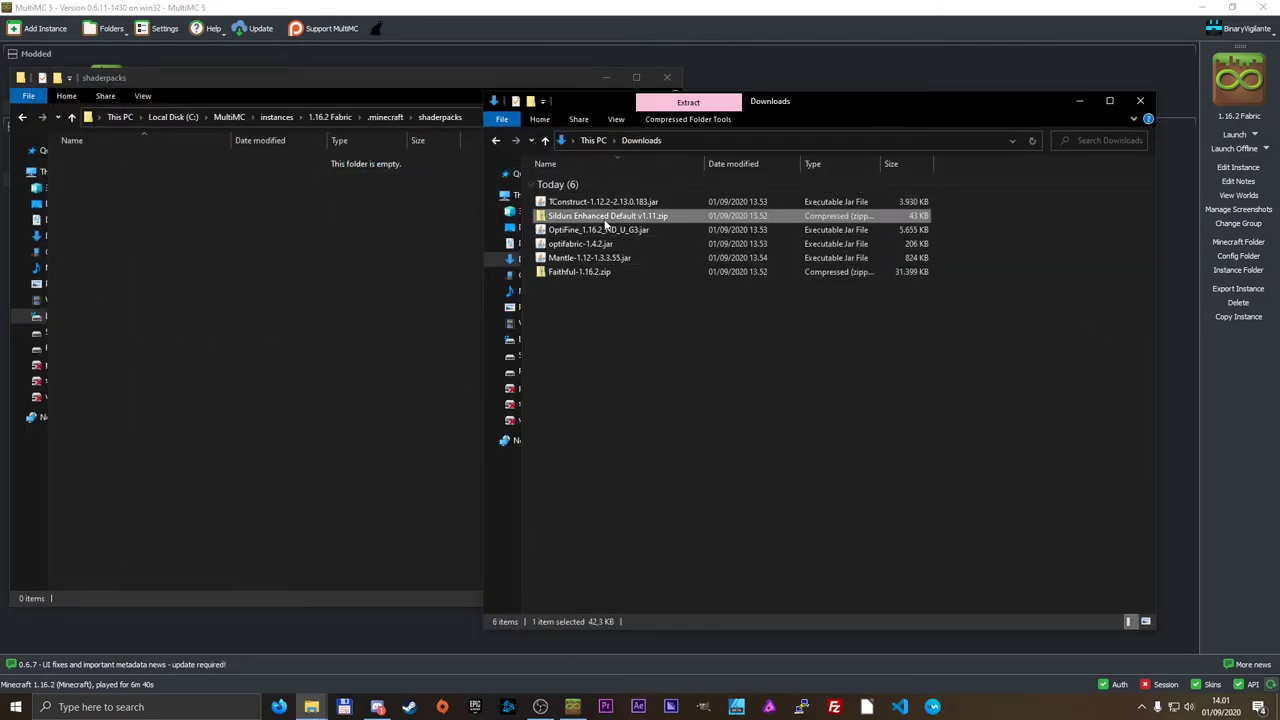
drag(612, 217, 234, 258)
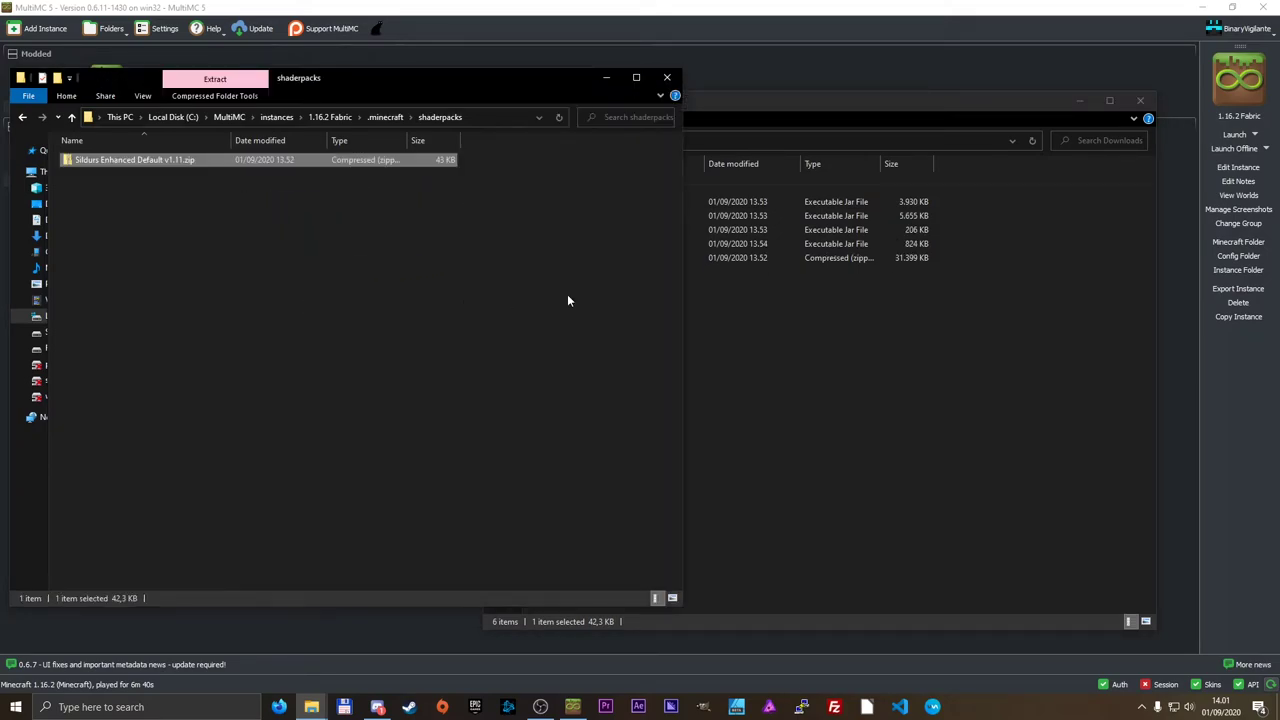
click(1142, 101)
click(667, 77)
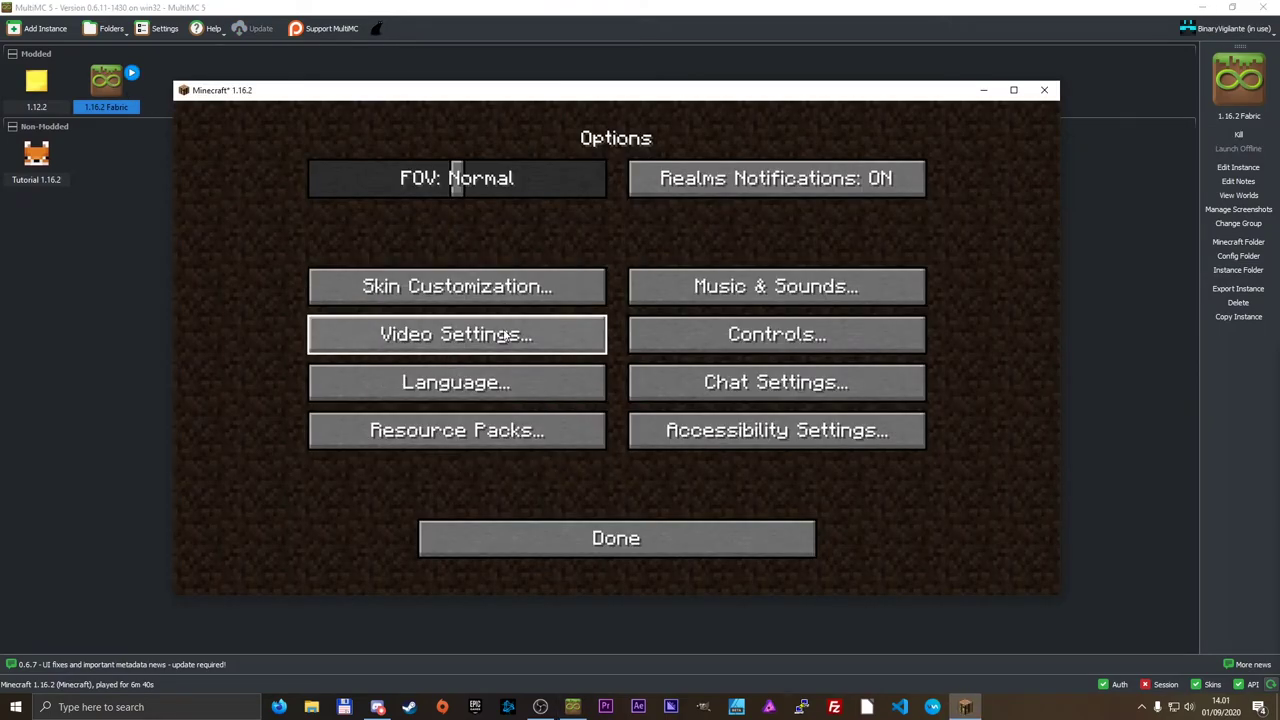
Turn on the Sildurs Enhanced Default v1.11.zip shader in Video Settings > Shaders, then return to the launcher.
click(507, 336)
click(496, 432)
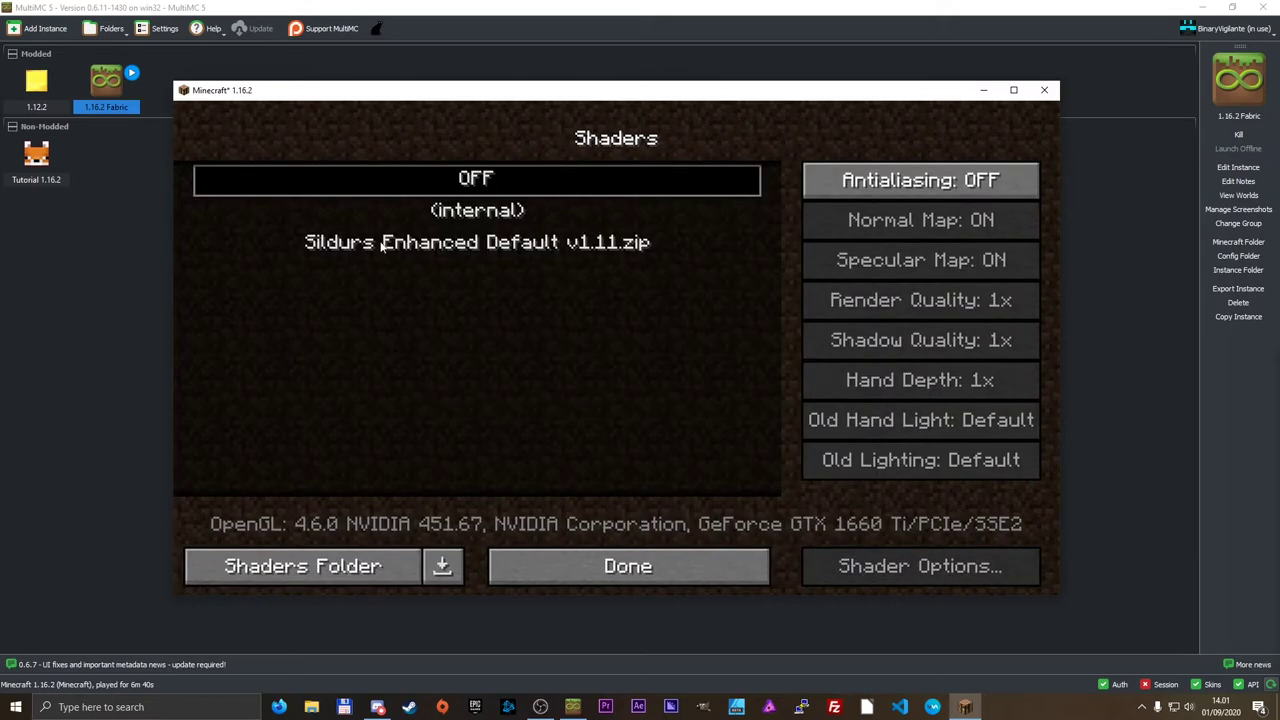
click(465, 245)
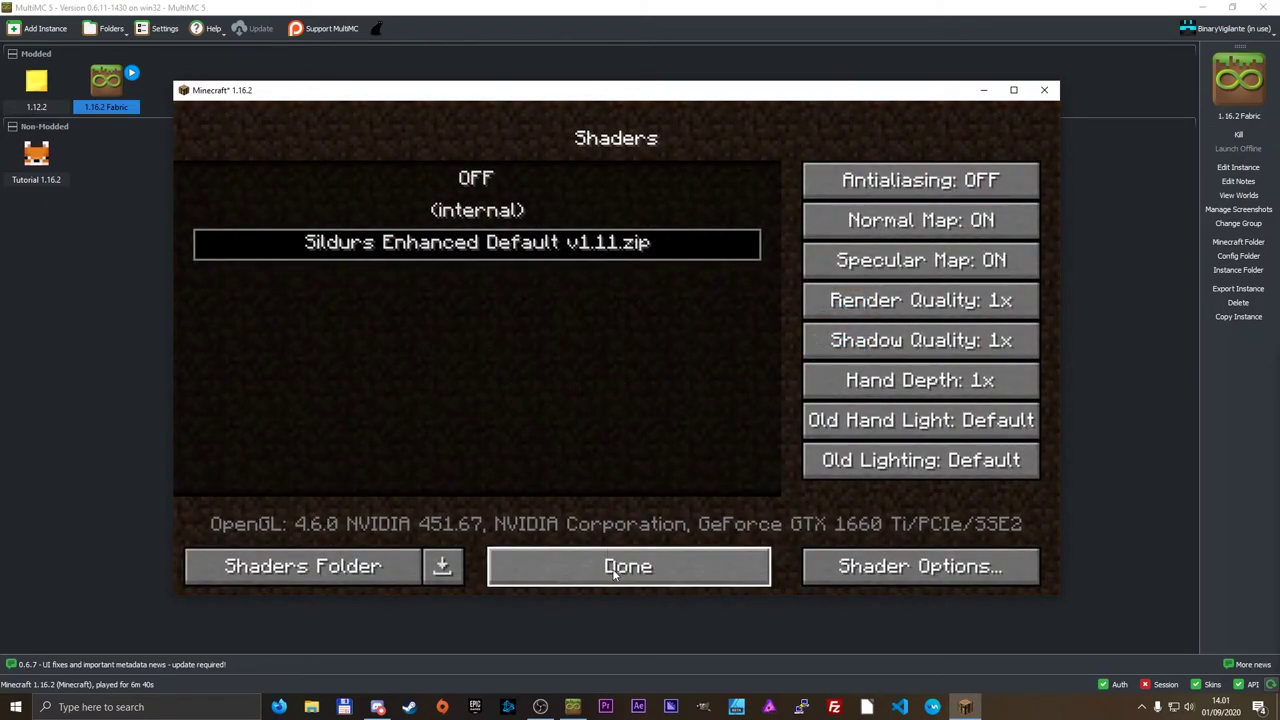
key(Escape)
key(Escape)
key(Escape)
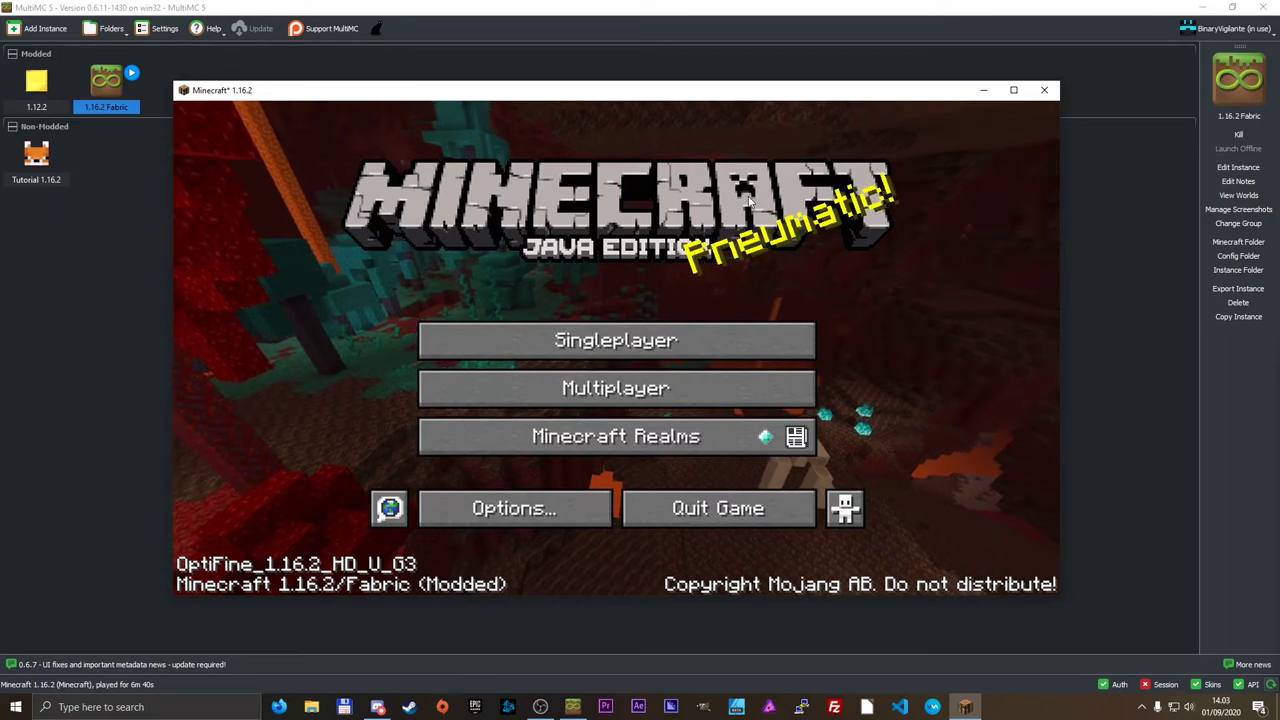
click(1238, 137)
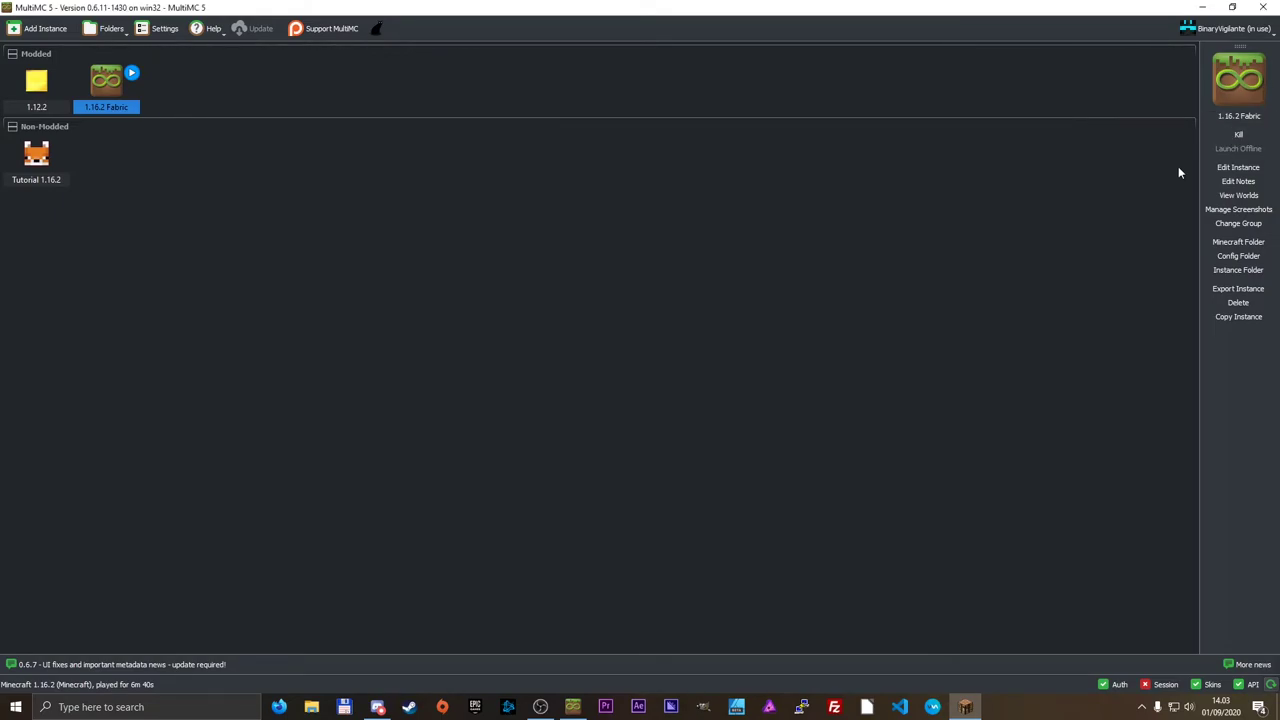
Kill the running 1.16.2 Fabric game and view its Worlds page listing New World (Survival).
click(1240, 137)
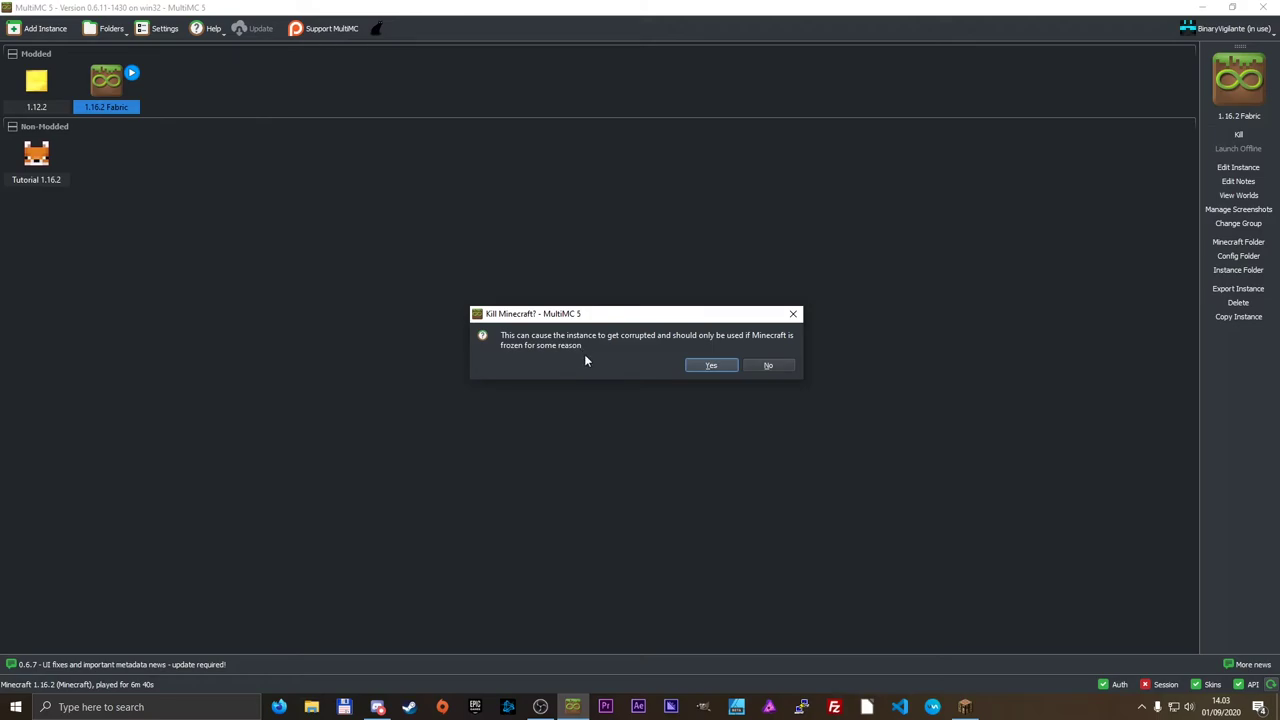
click(712, 365)
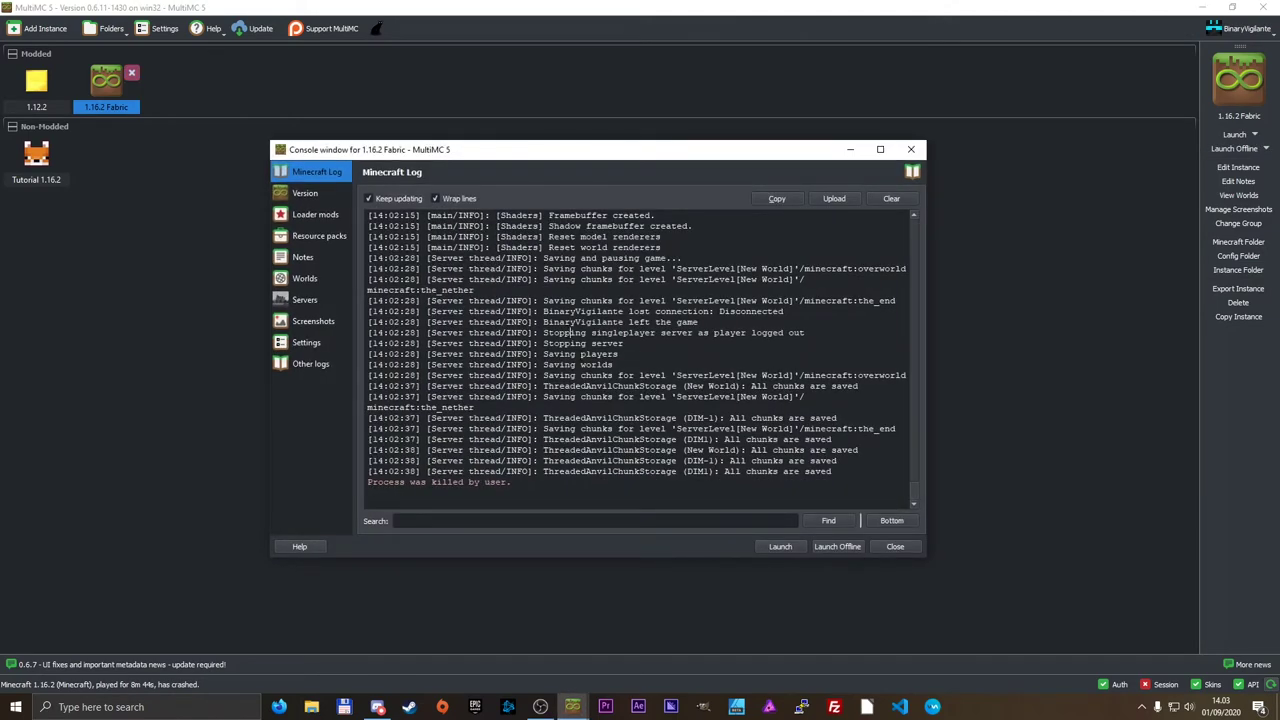
triple_click(483, 482)
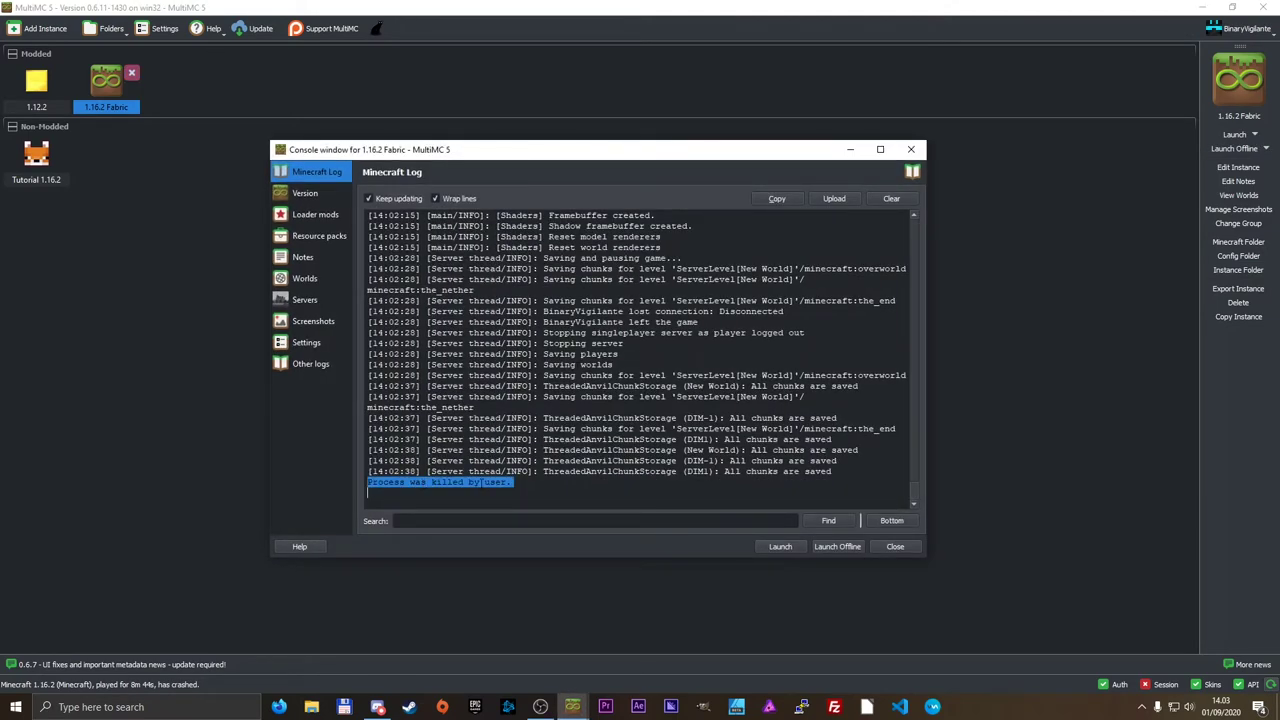
click(304, 278)
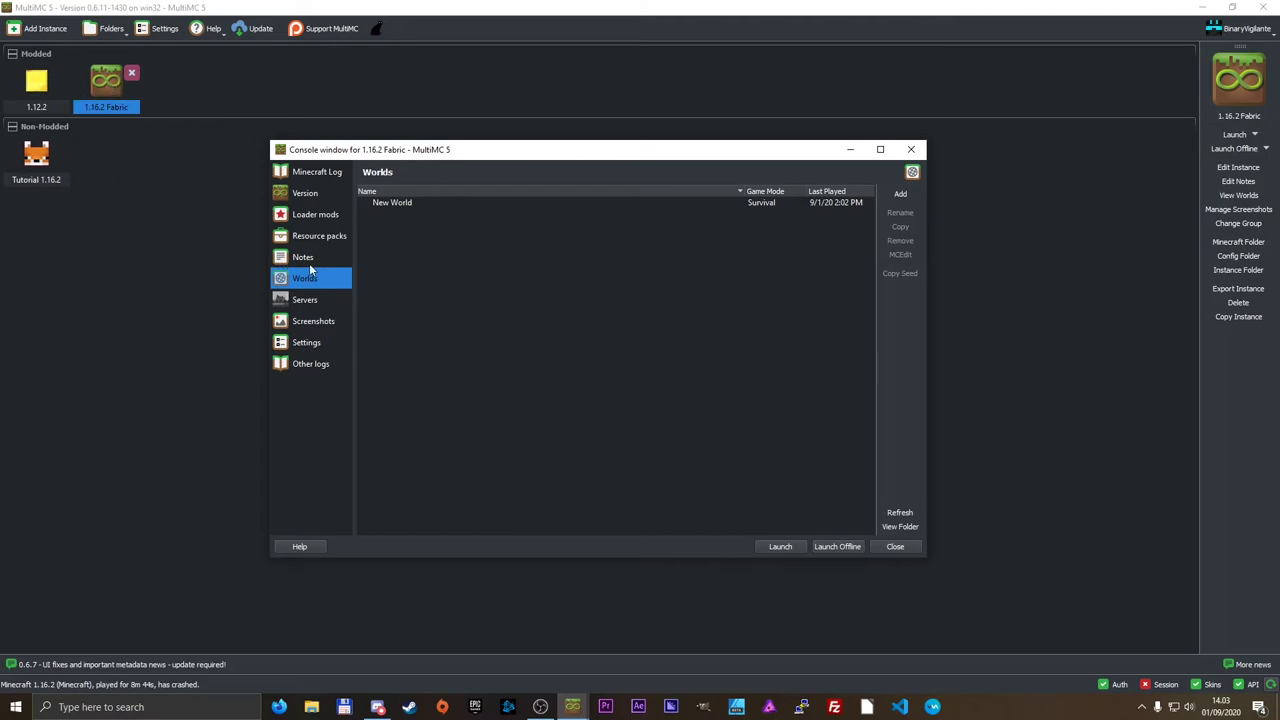
Browse New World, the Servers and Screenshots pages, then load logs/2020-09-01-2.log.gz under Other logs.
click(401, 203)
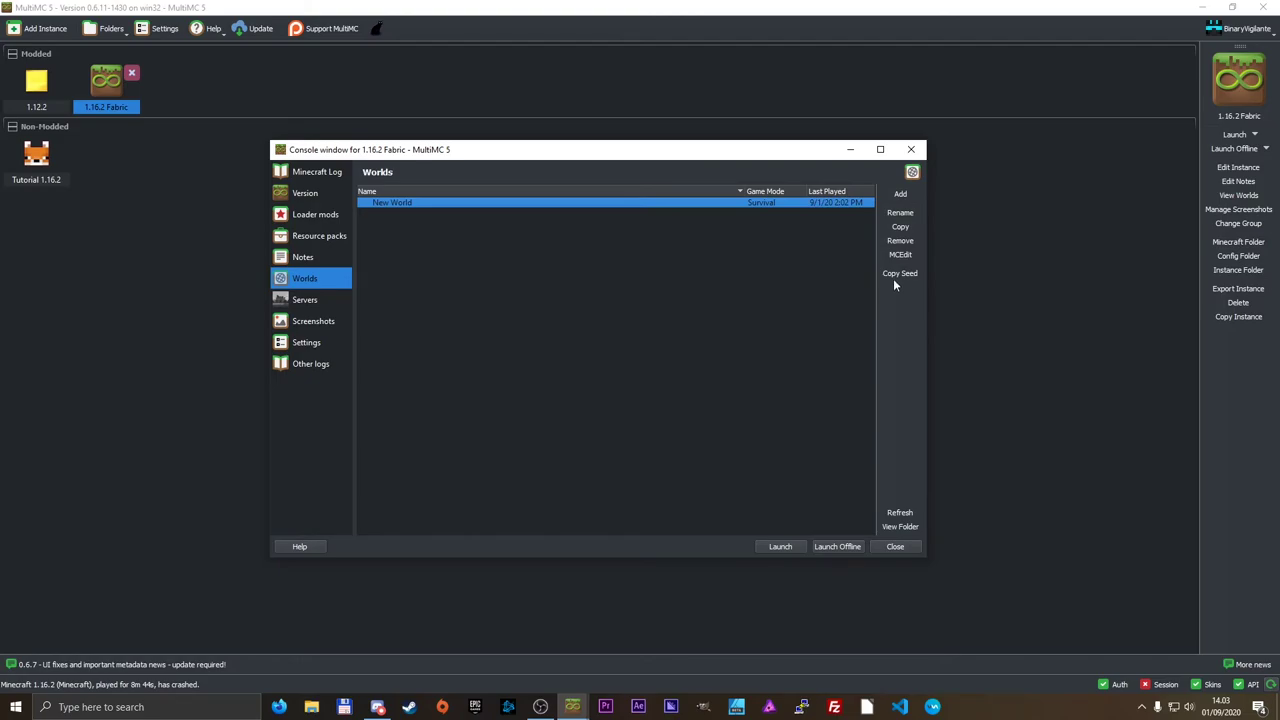
click(300, 299)
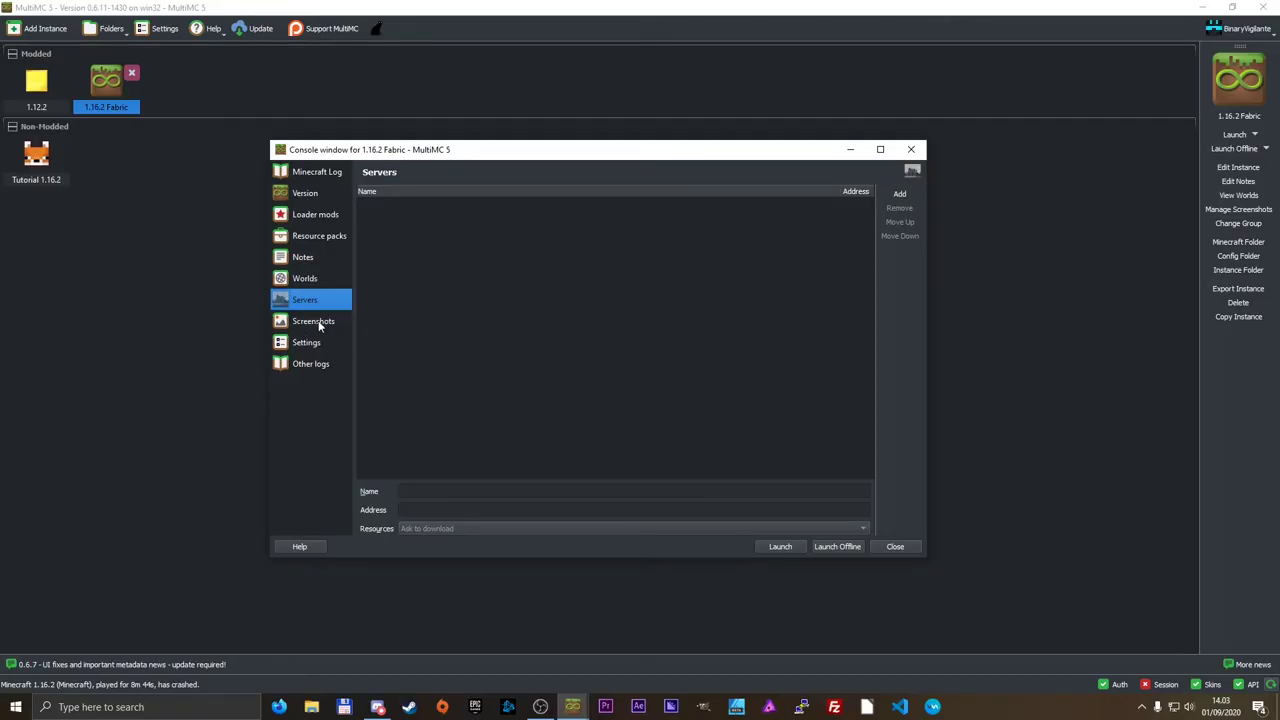
click(318, 321)
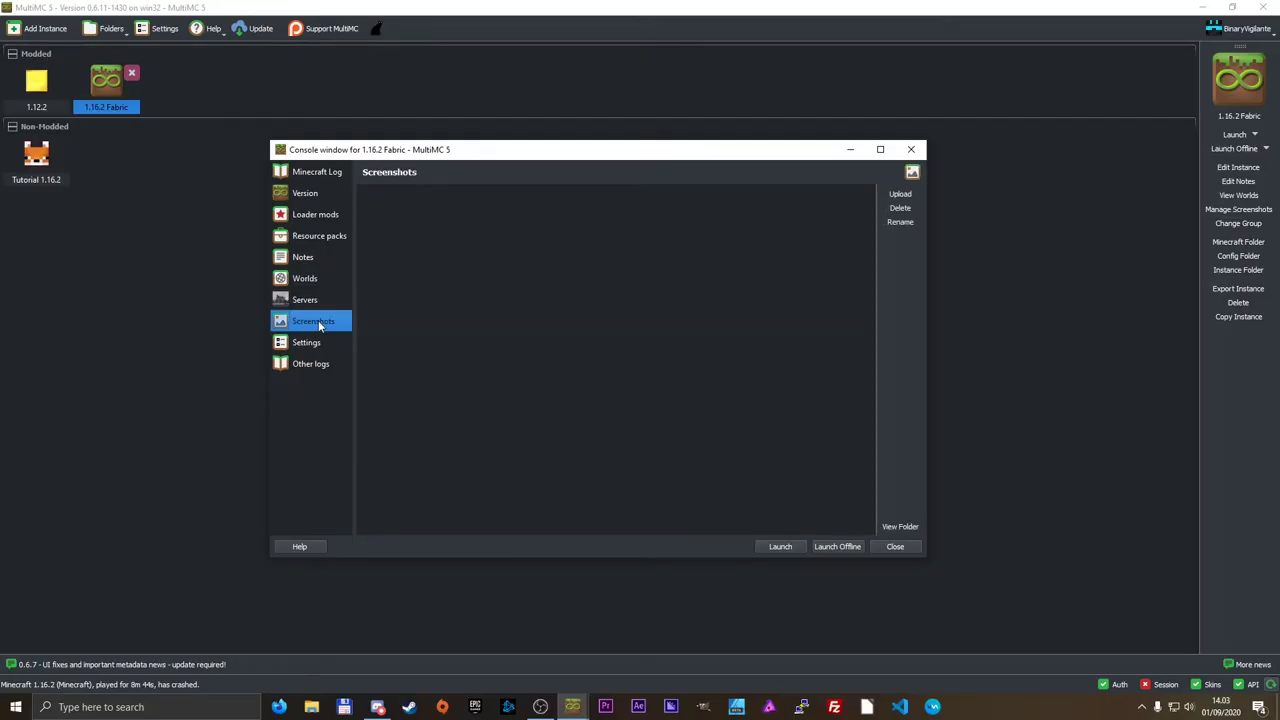
click(298, 370)
click(464, 199)
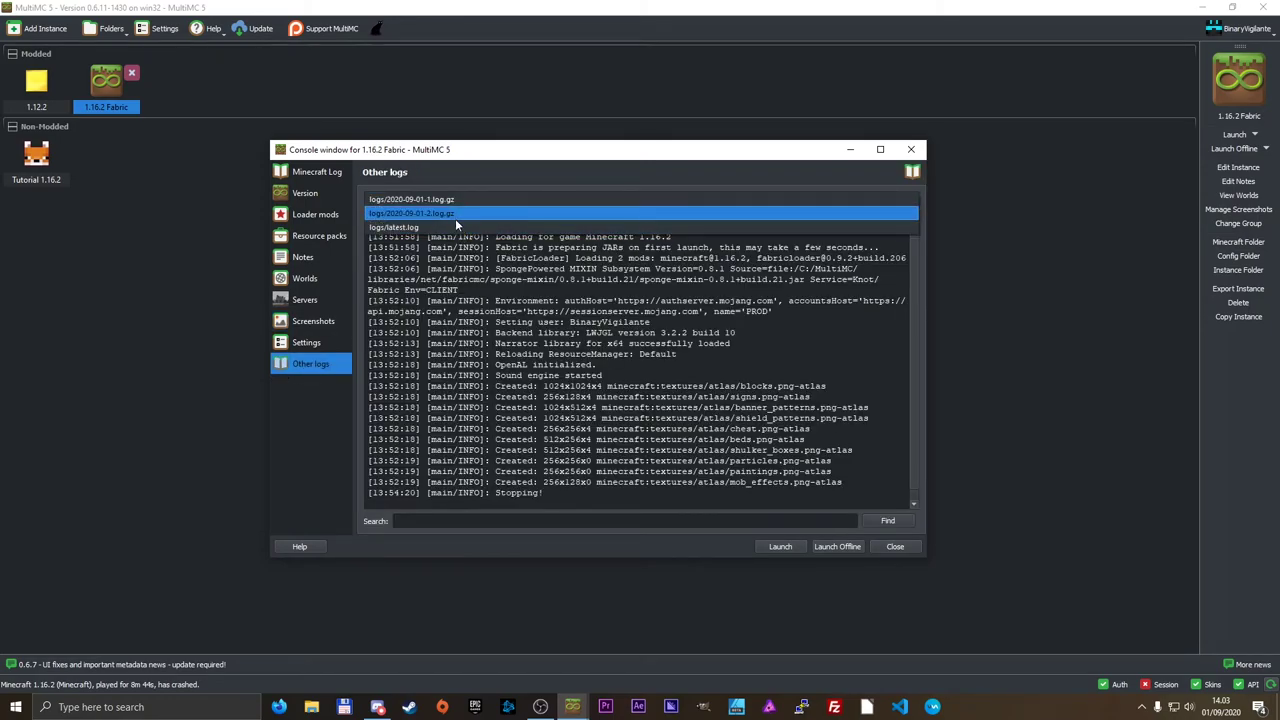
click(454, 213)
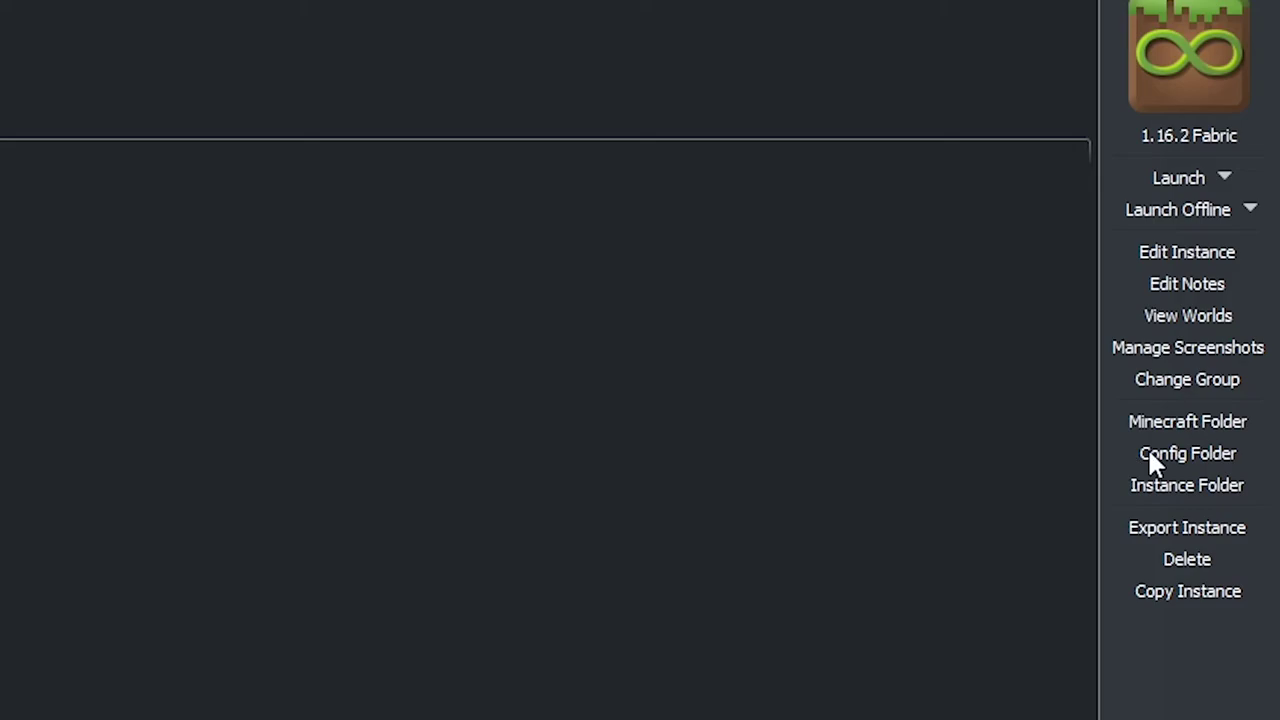
Glance at the config folders of the 1.16.2 Fabric and 1.12.2 instances in File Explorer.
click(1180, 453)
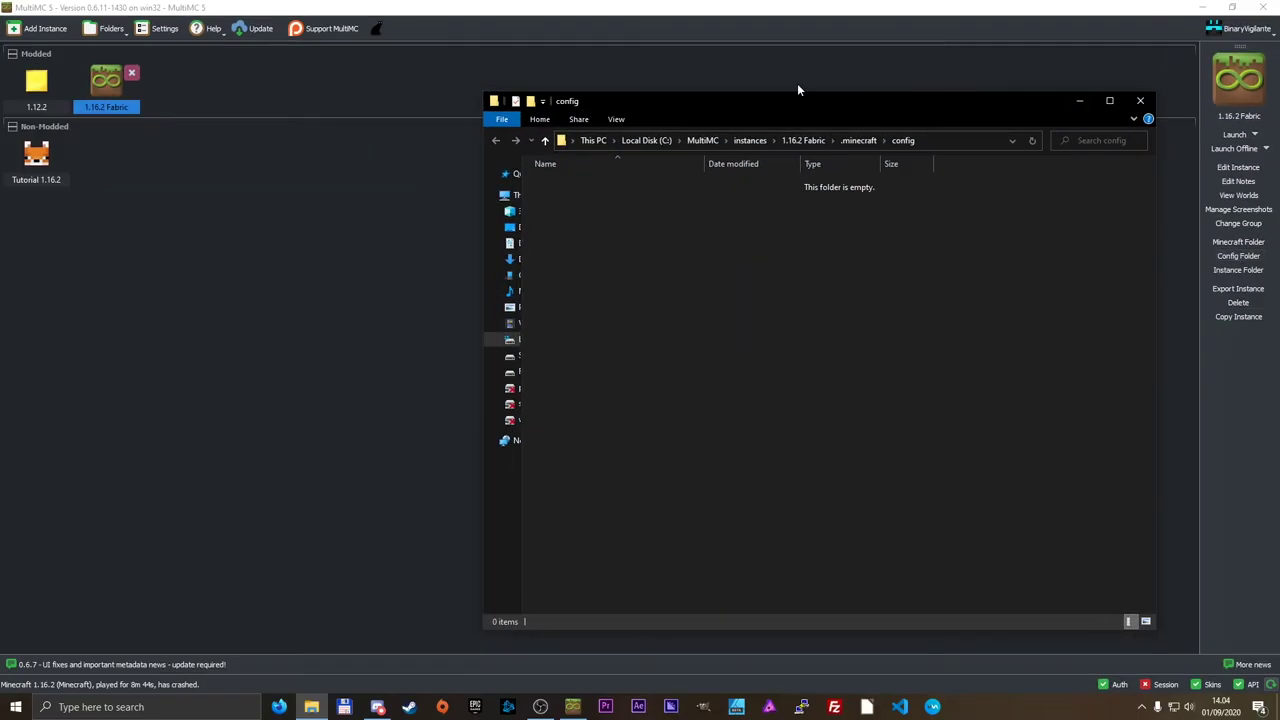
drag(304, 103, 106, 103)
drag(545, 100, 450, 107)
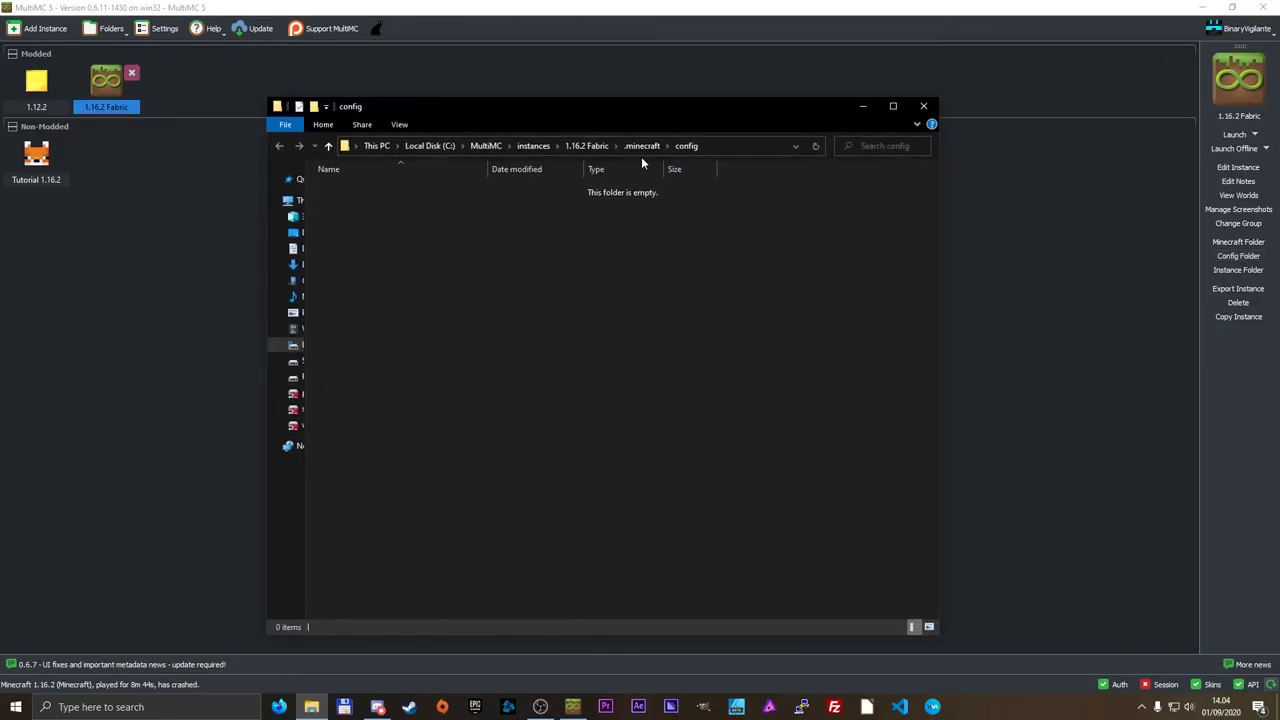
click(923, 105)
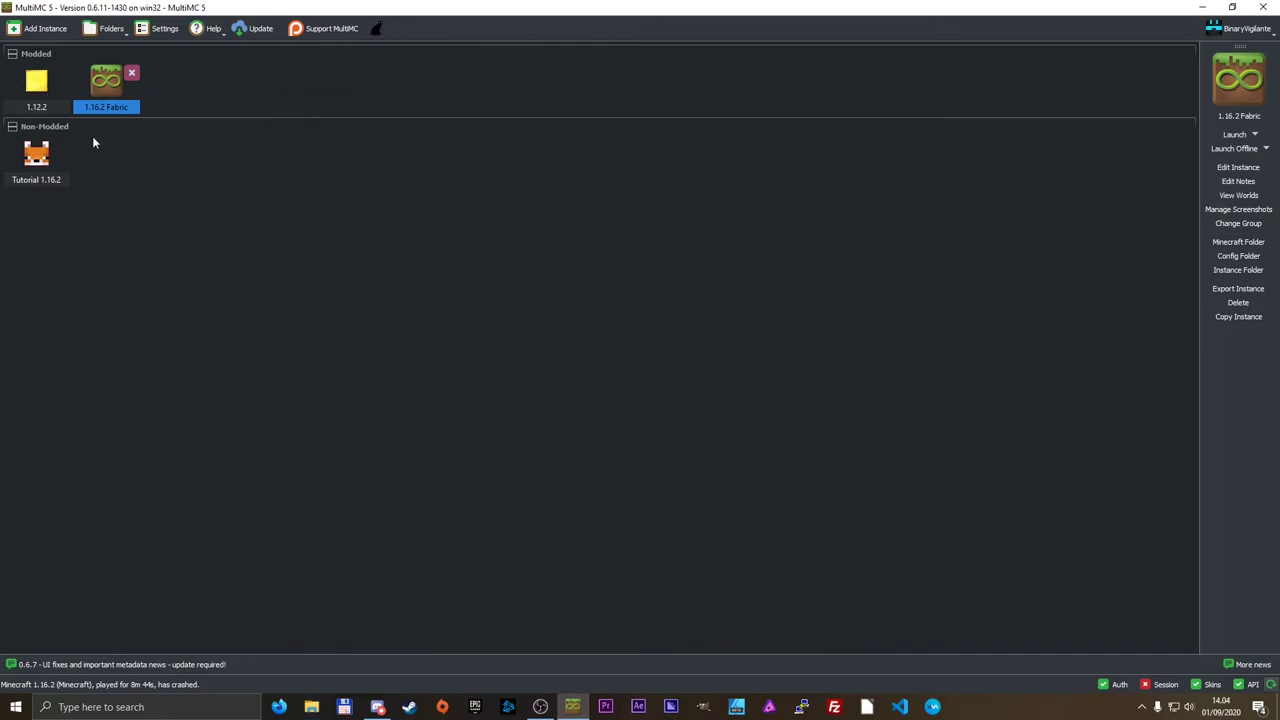
click(36, 84)
click(1238, 256)
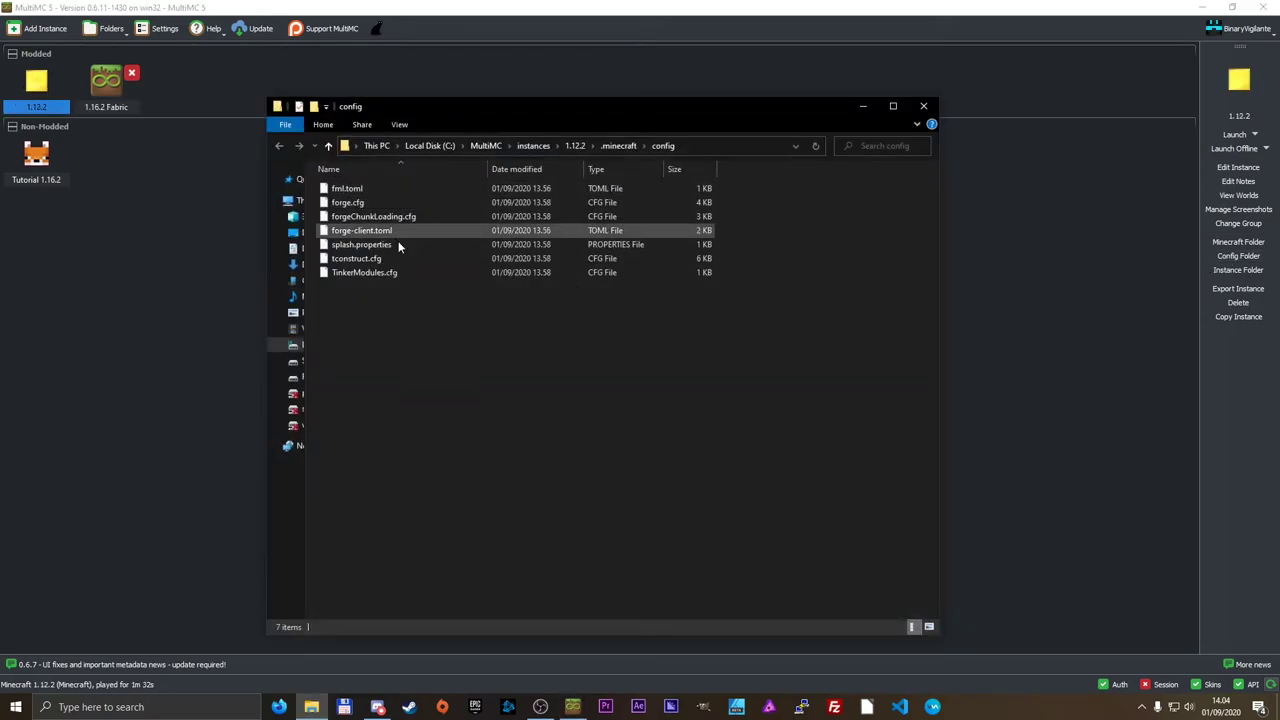
click(925, 111)
Browse the 1.12.2 instance's .minecraft folder, looking at its saves and screenshots folders.
click(1222, 270)
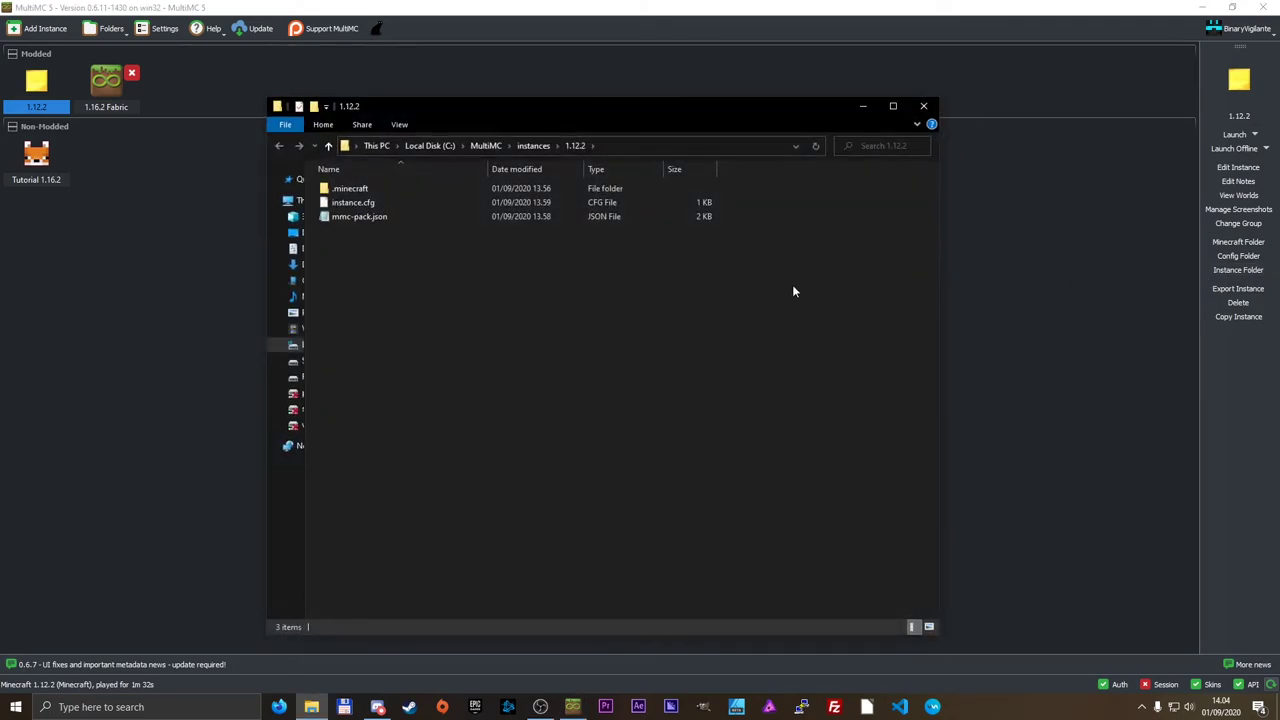
double_click(427, 188)
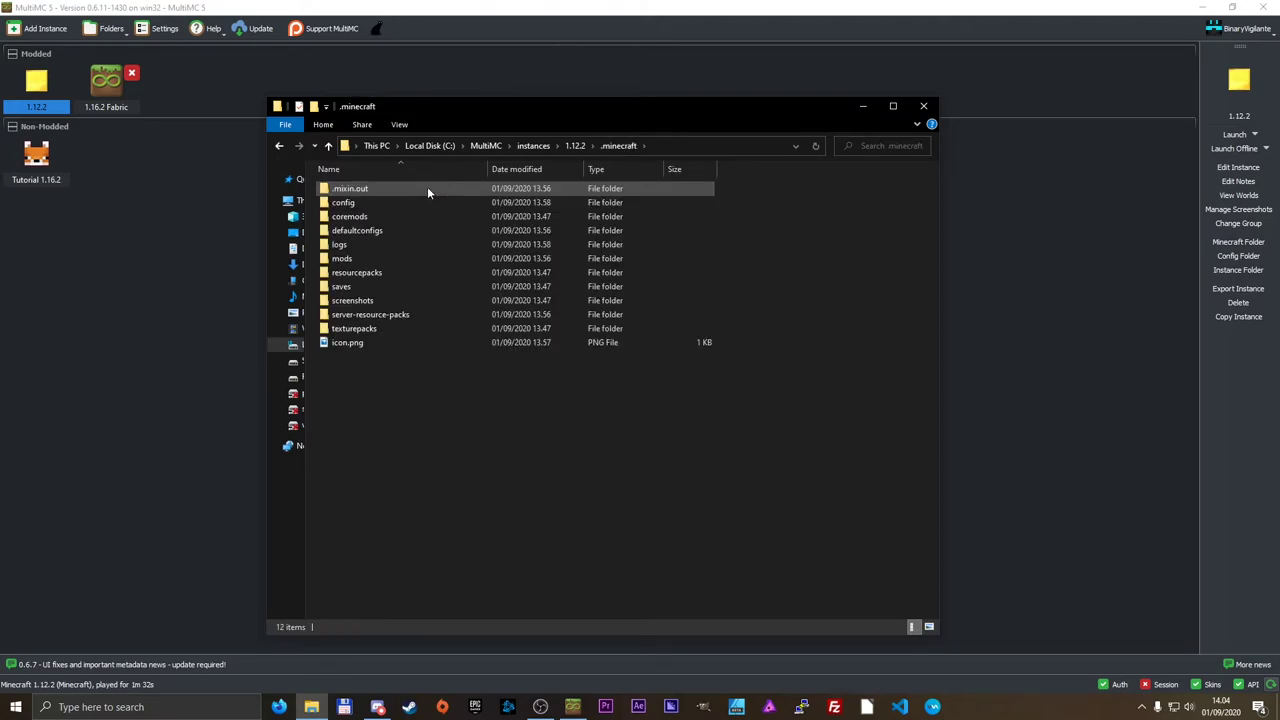
click(376, 287)
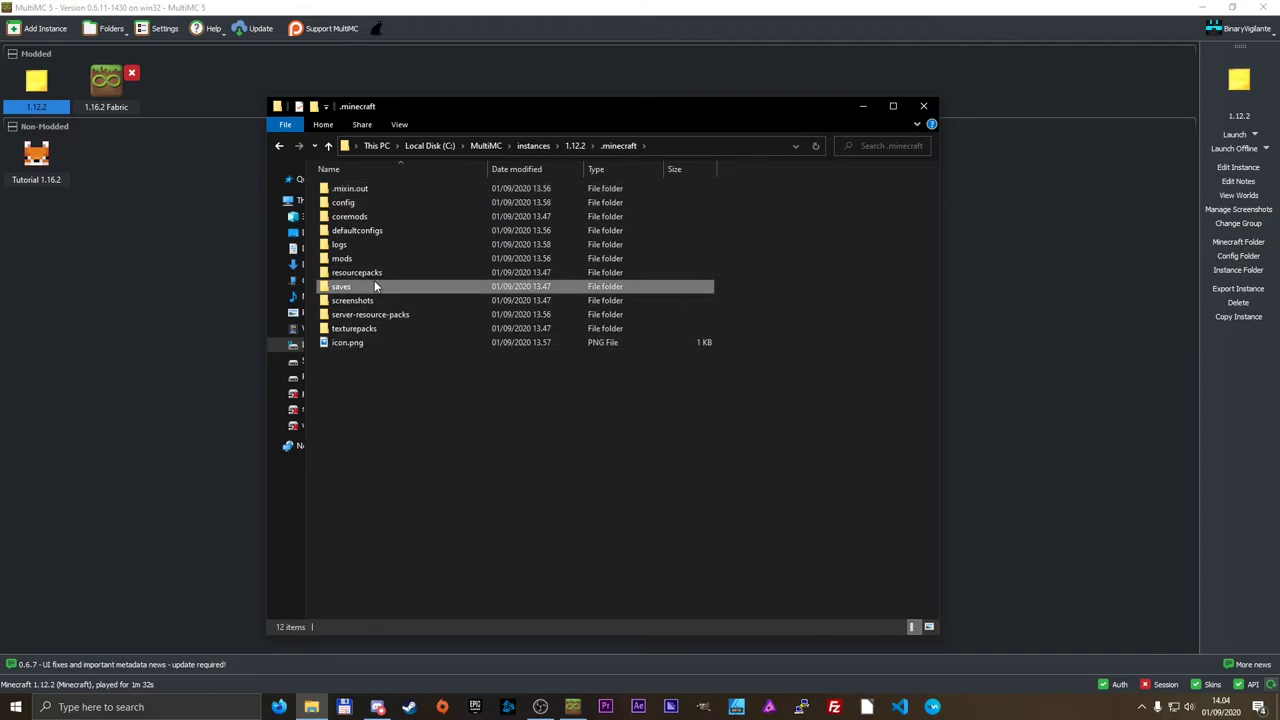
click(368, 300)
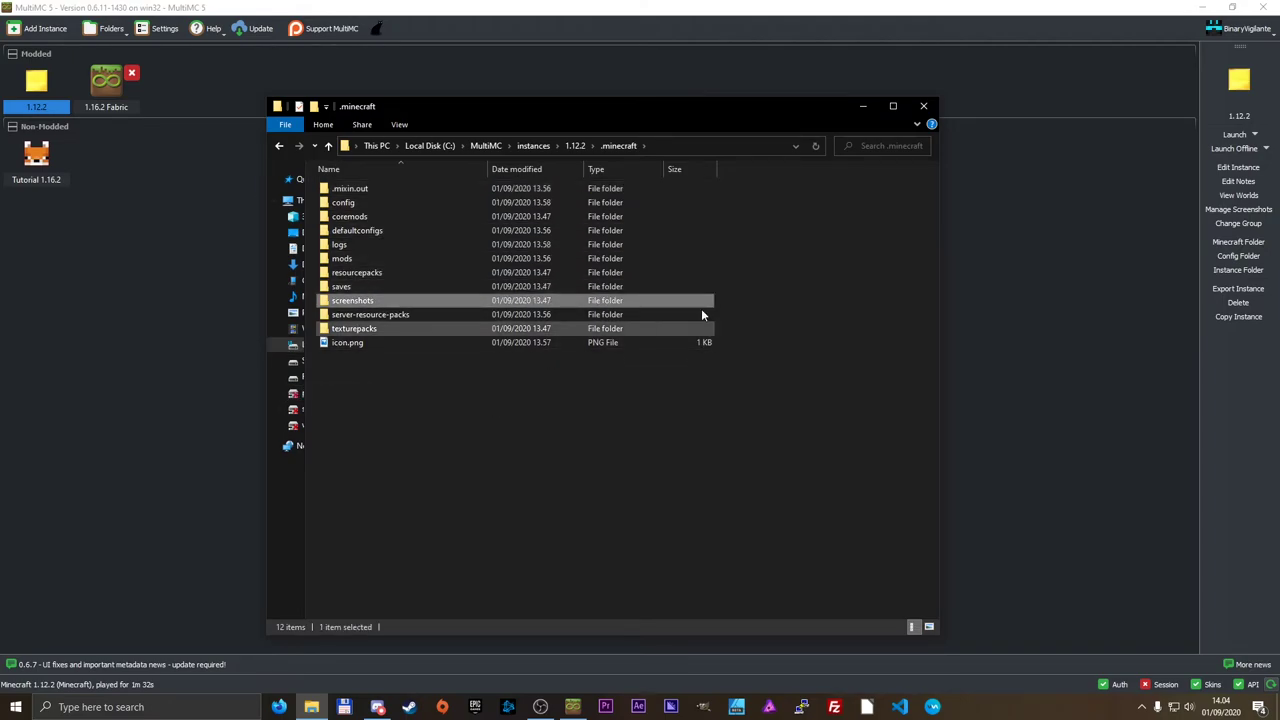
click(923, 106)
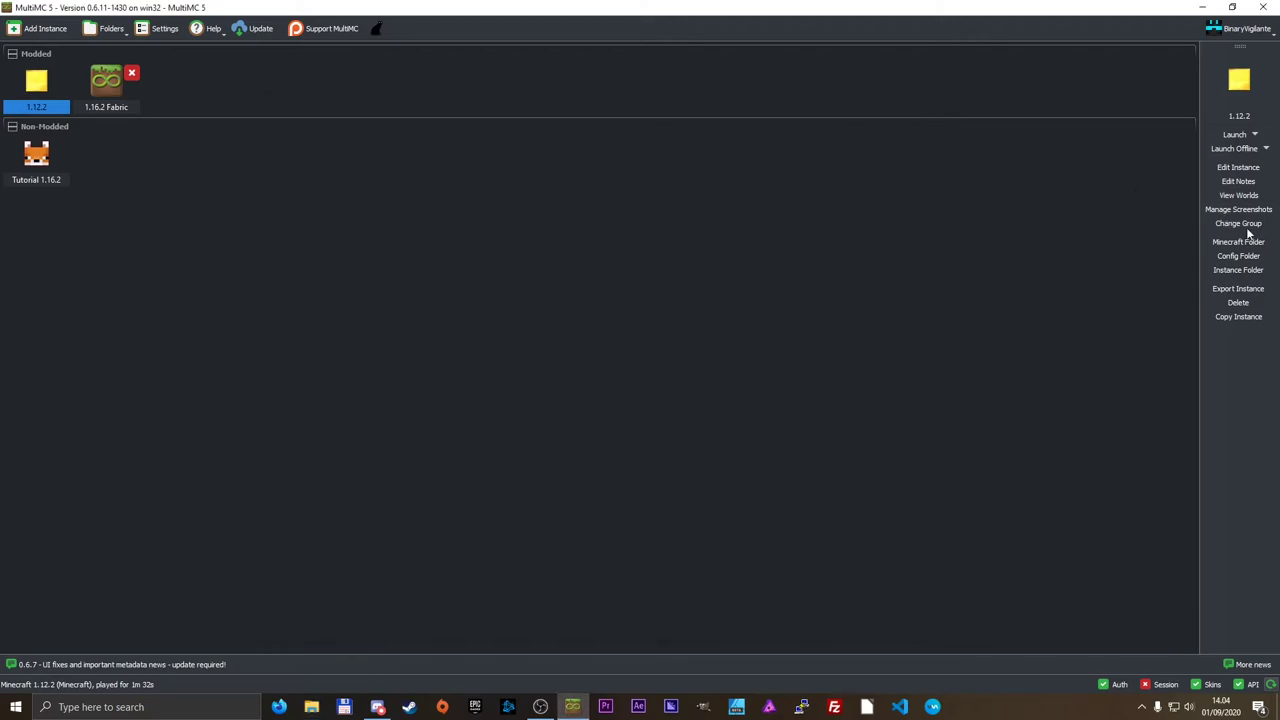
Check the 1.12.2 .minecraft and instance folders once more, then show its Screenshots page.
click(1252, 242)
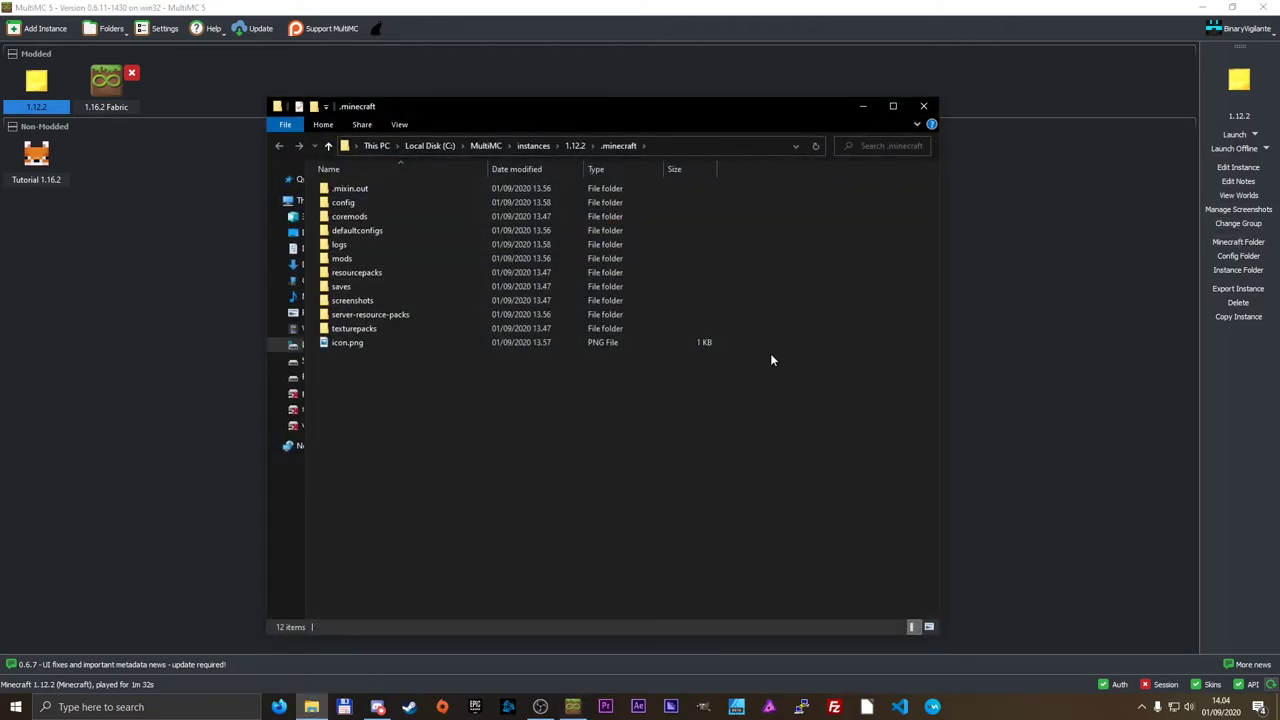
click(923, 106)
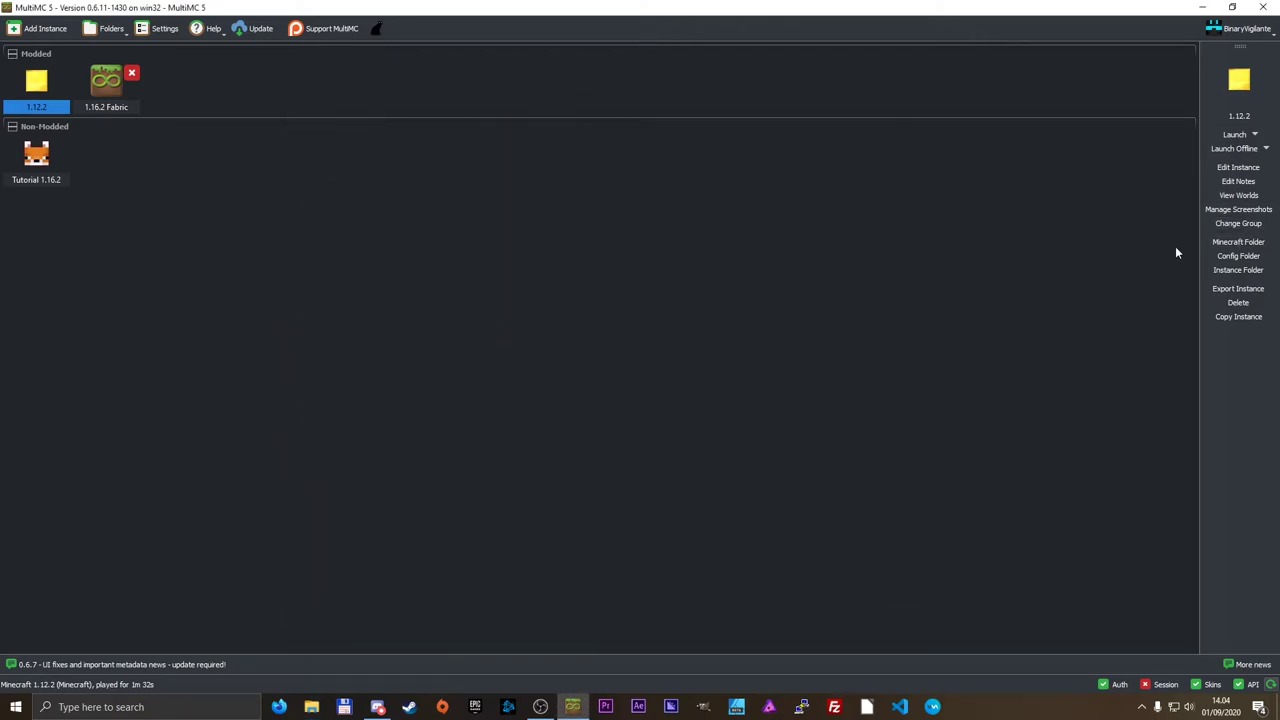
click(1237, 270)
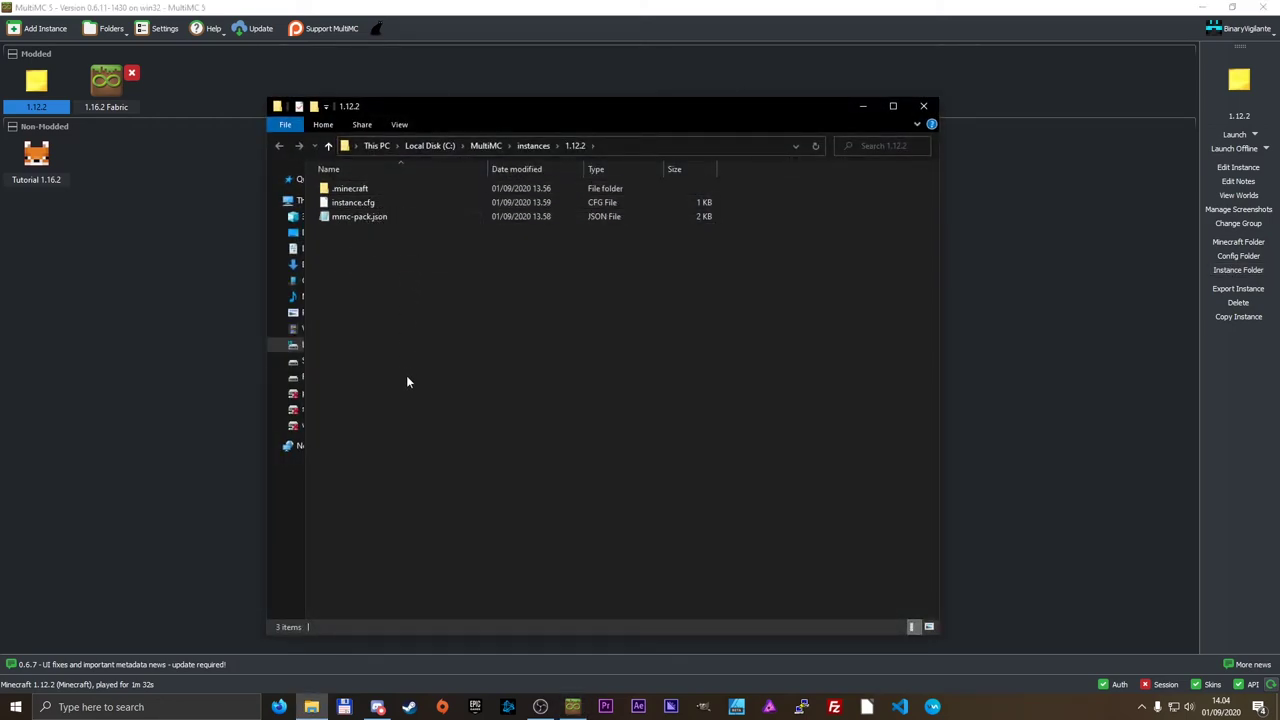
click(922, 106)
click(1238, 209)
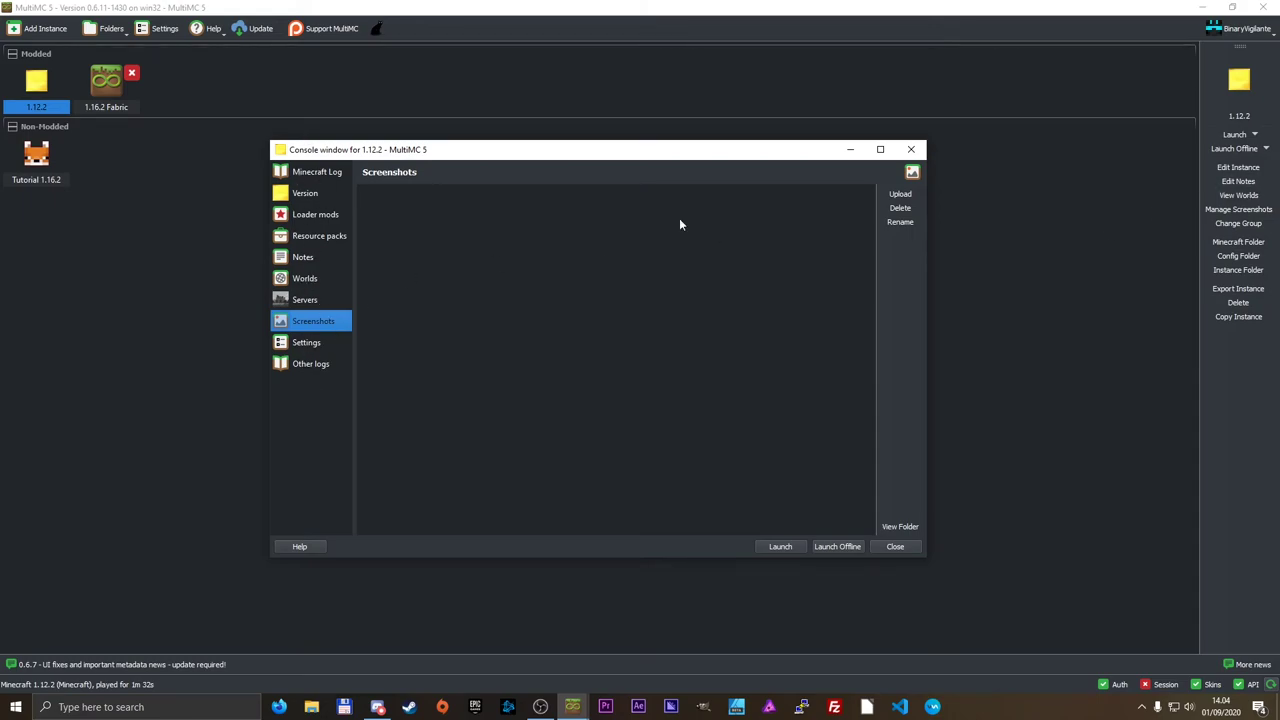
click(1240, 167)
click(1231, 170)
click(1231, 172)
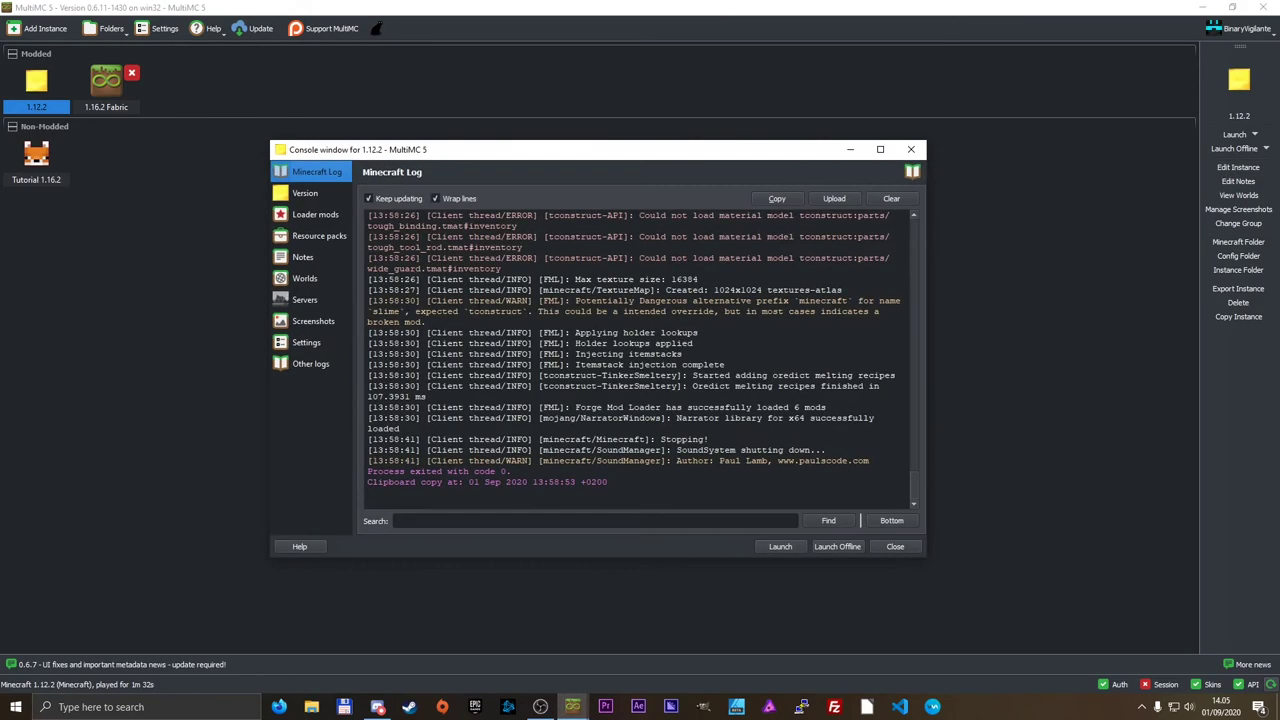
click(1221, 167)
click(1240, 185)
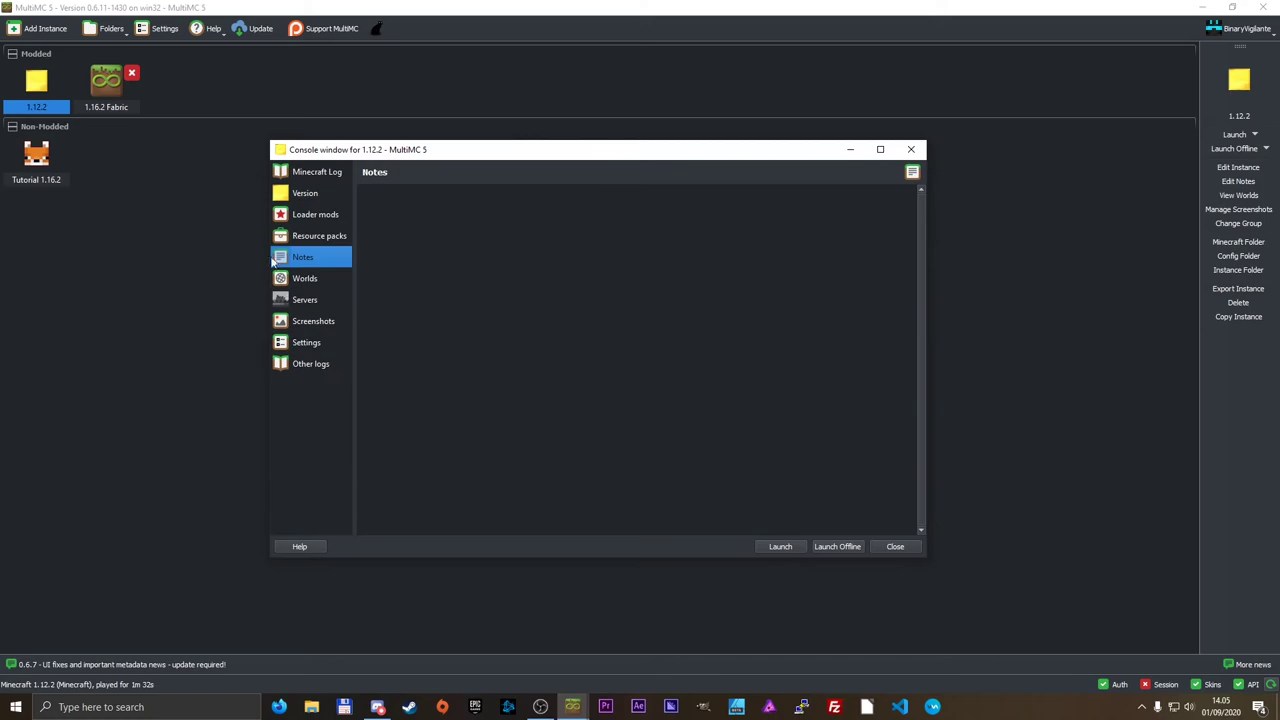
click(956, 313)
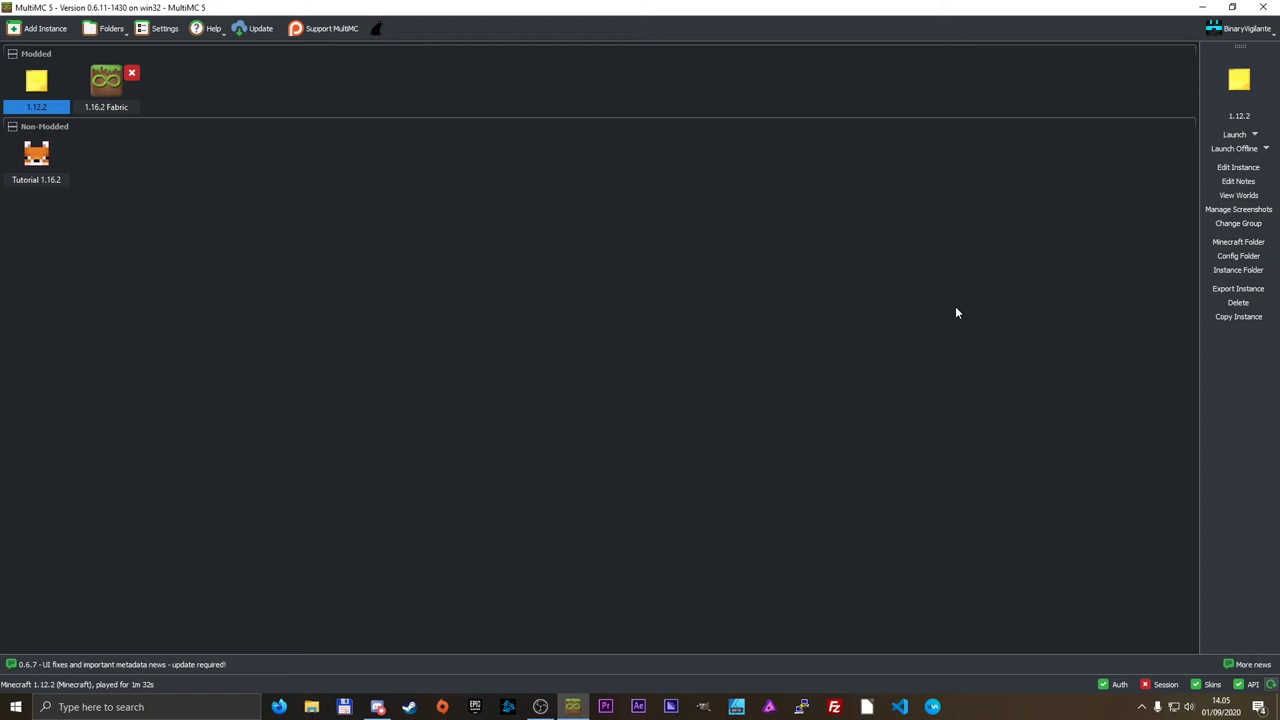
Export the whole 1.12.2 instance as 1.12.2.zip into the Downloads folder.
click(1252, 289)
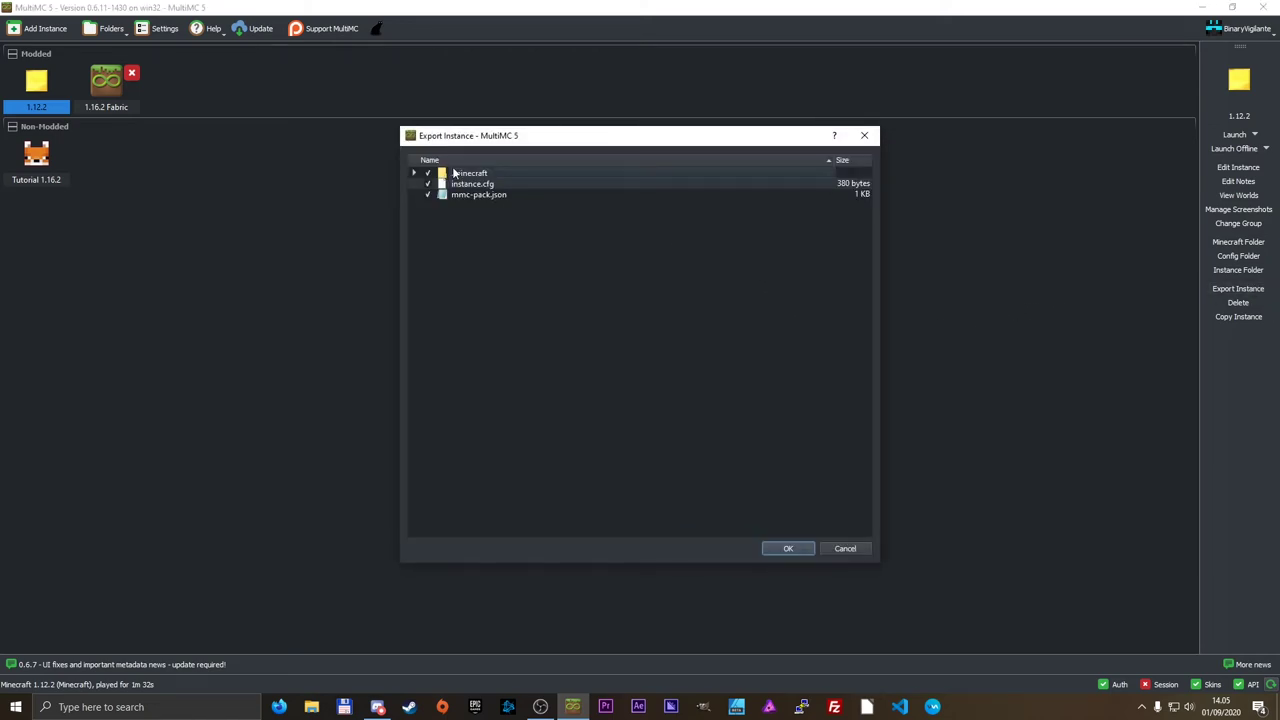
click(788, 549)
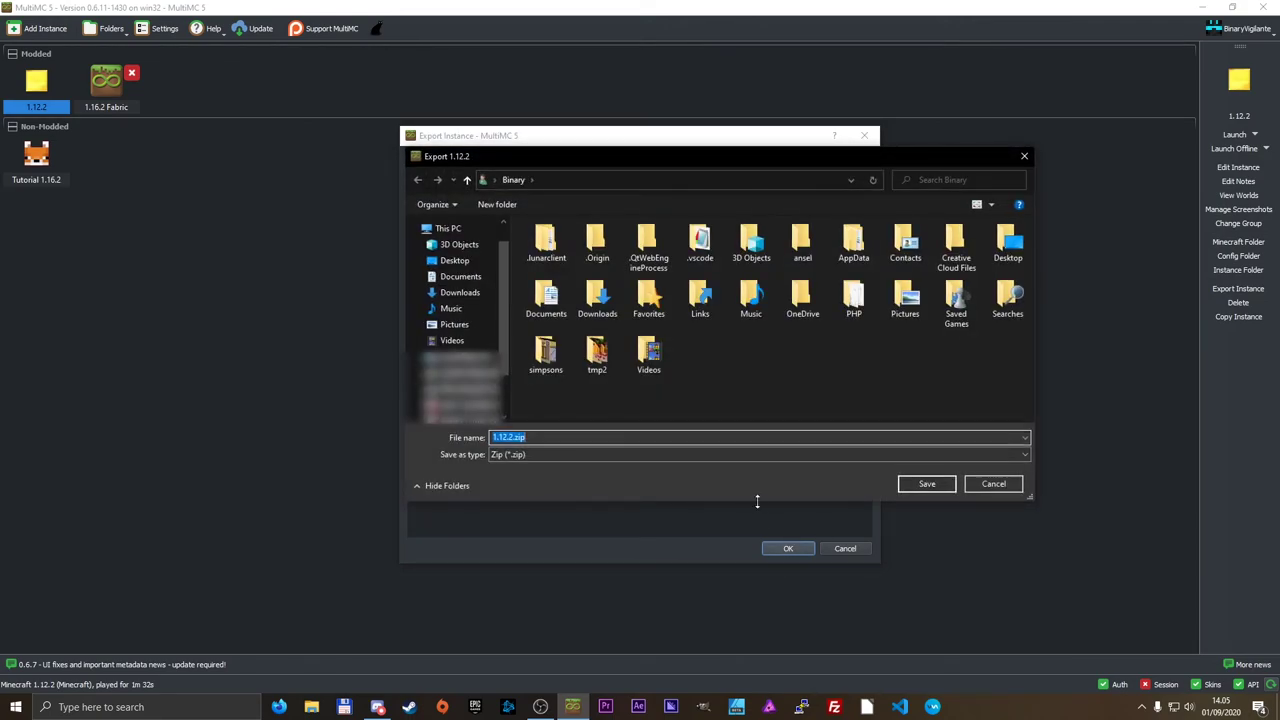
double_click(598, 300)
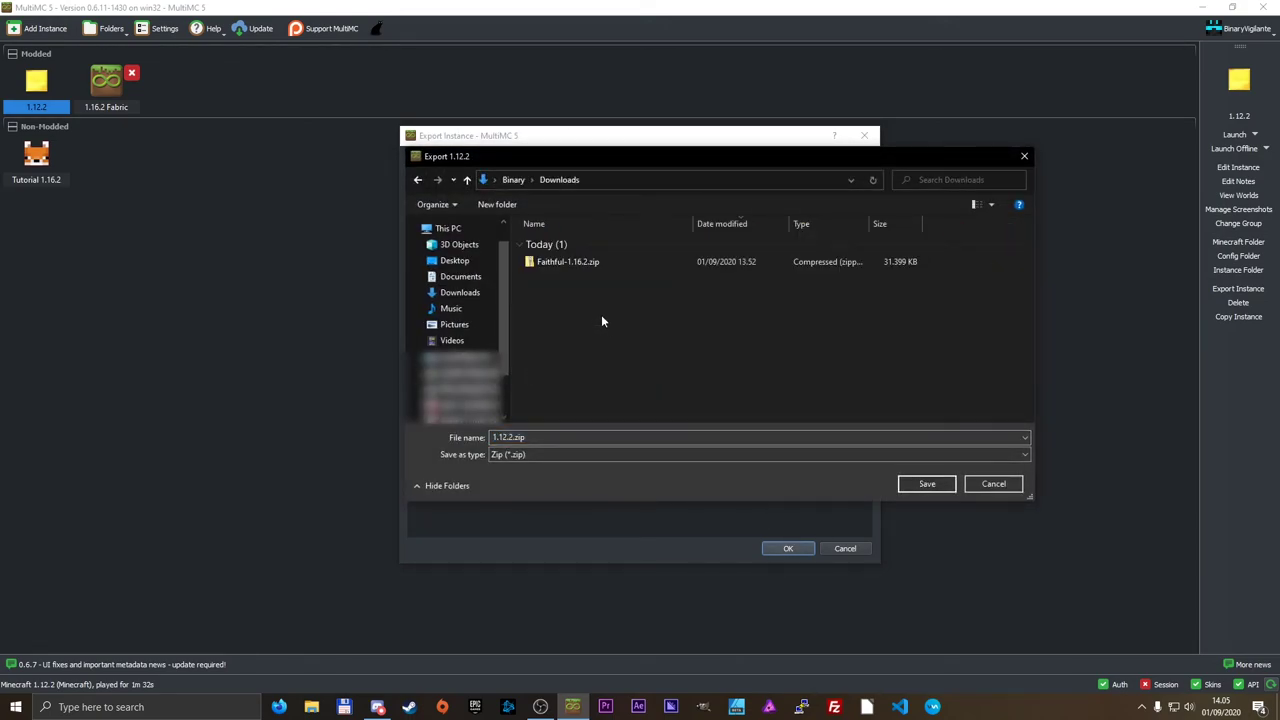
click(927, 484)
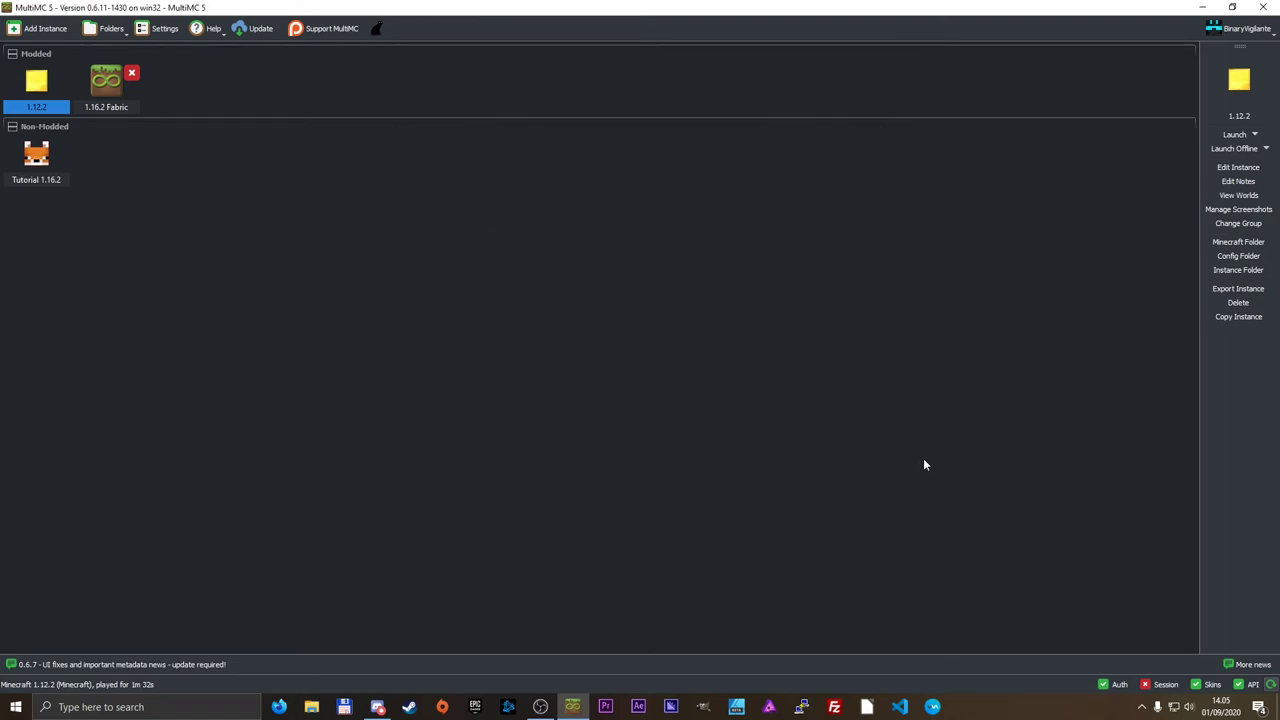
Permanently delete the 1.12.2 instance from MultiMC.
click(115, 85)
click(44, 82)
click(1239, 302)
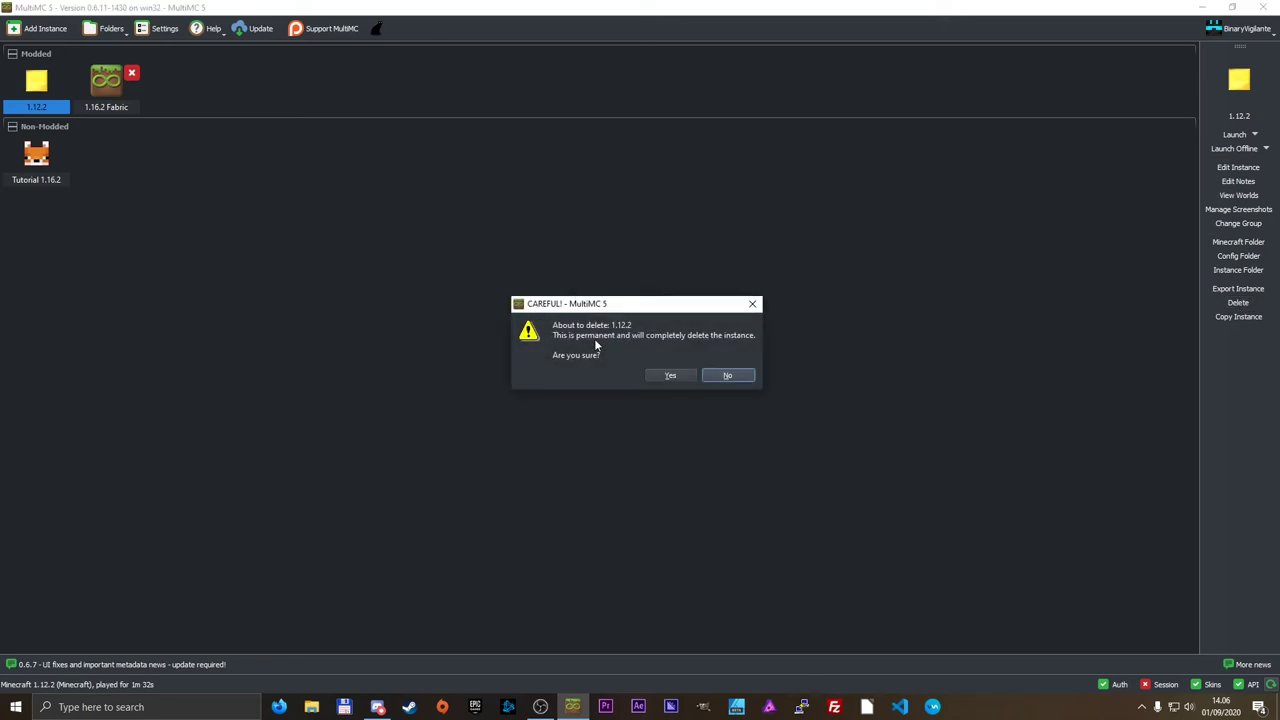
click(670, 375)
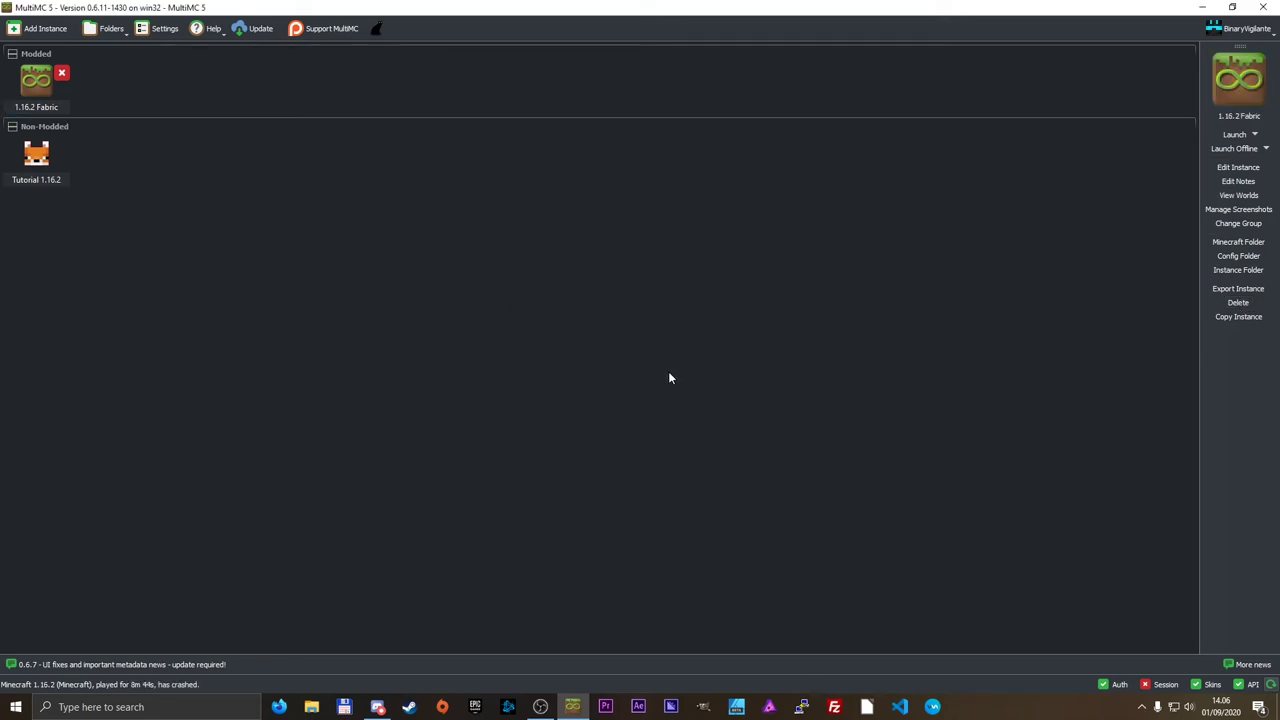
Create a new instance imported from Downloads/1.12.2.zip, typing 'test' in the name field.
click(31, 28)
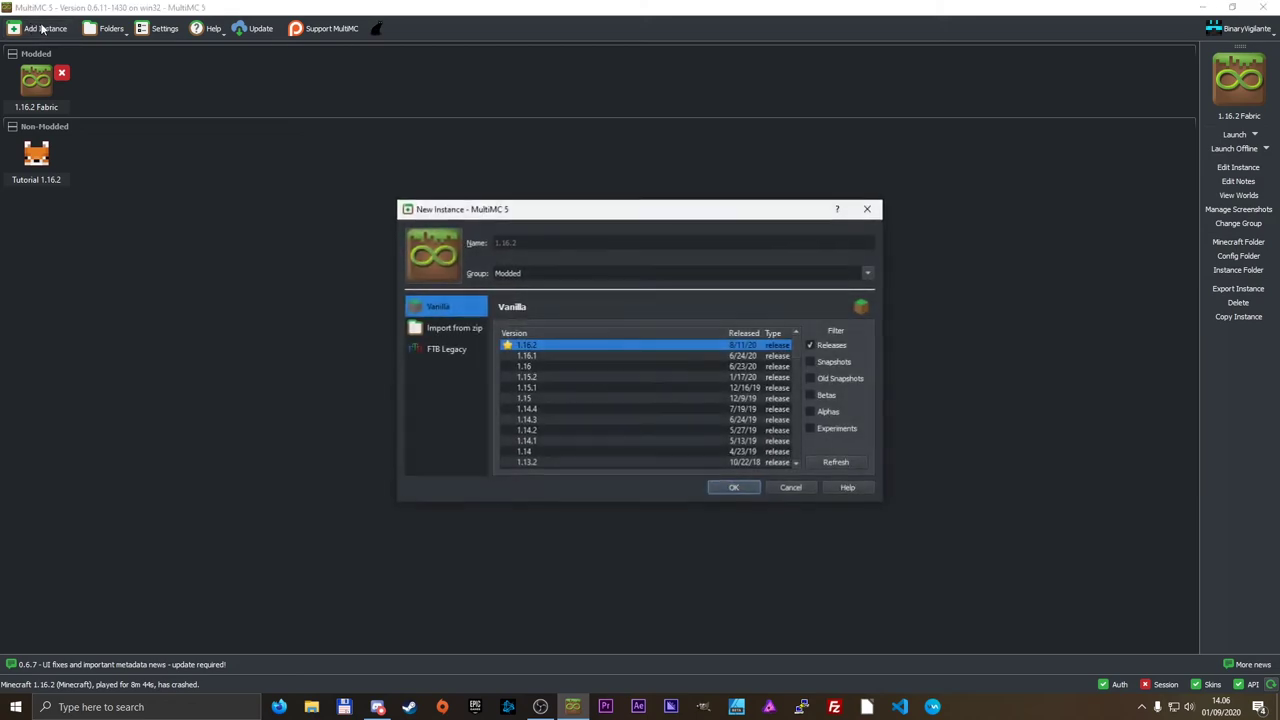
click(468, 328)
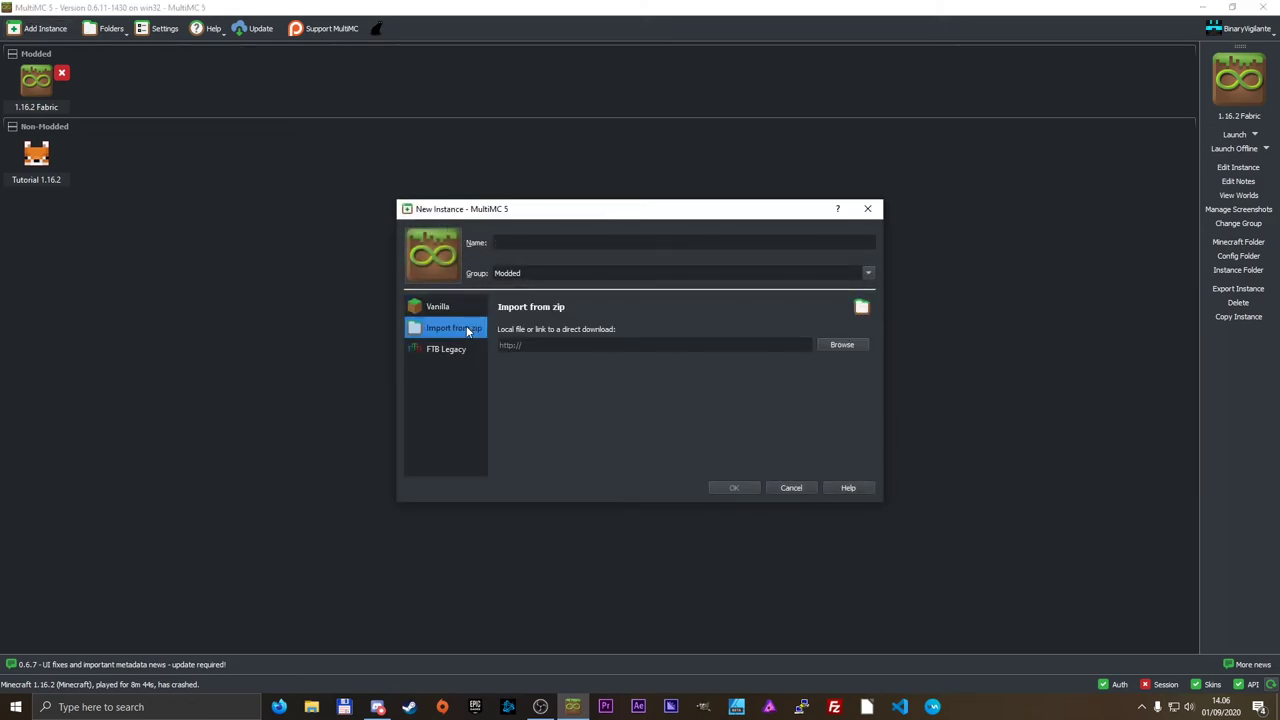
click(531, 241)
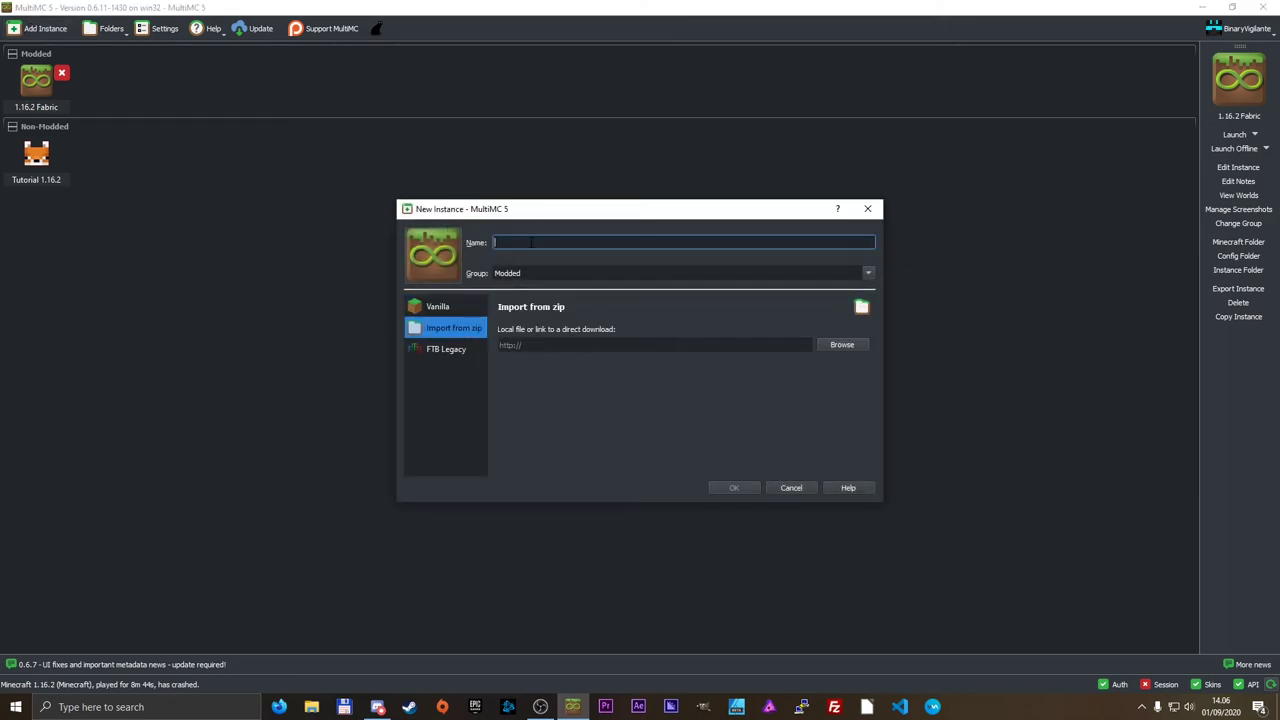
text(test)
click(563, 346)
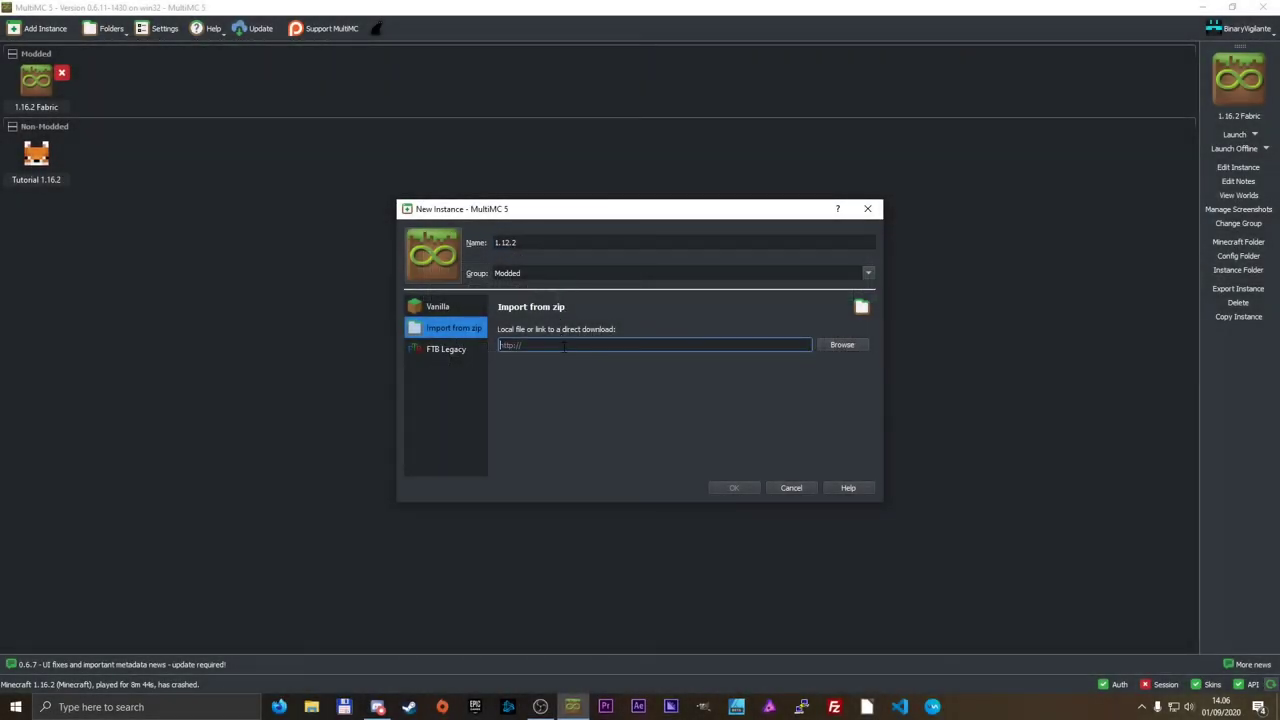
click(832, 348)
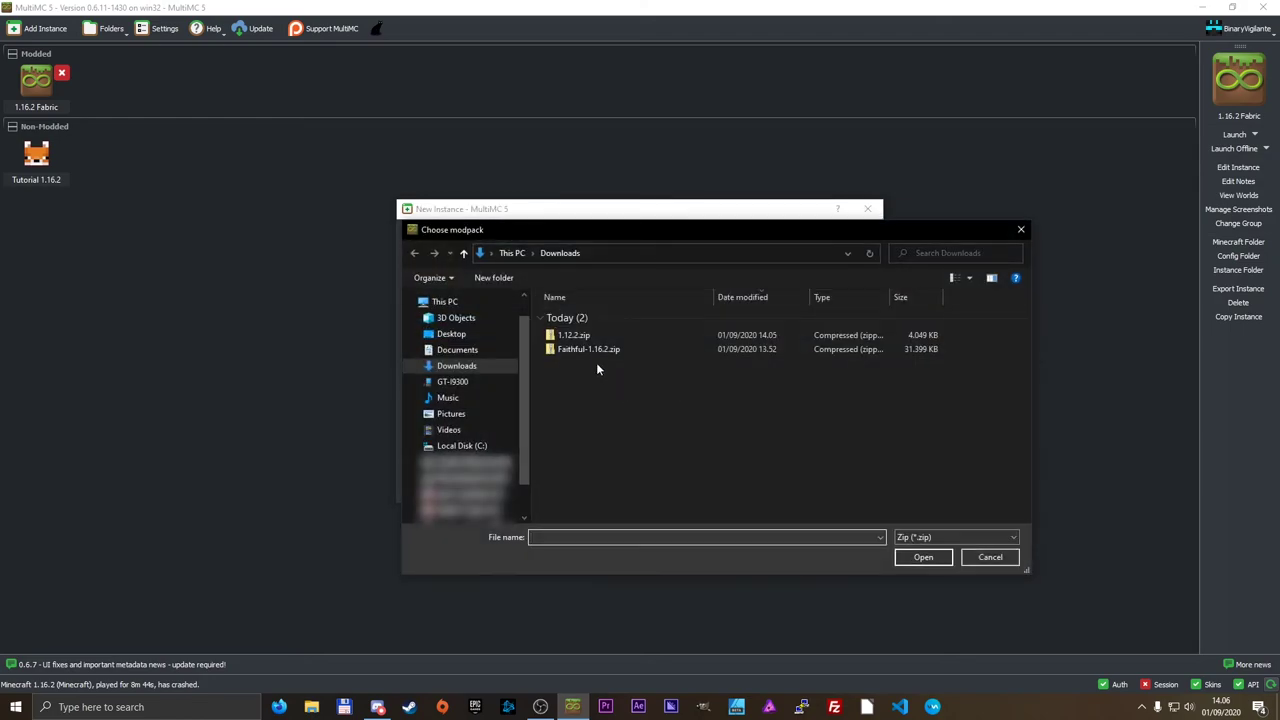
click(575, 335)
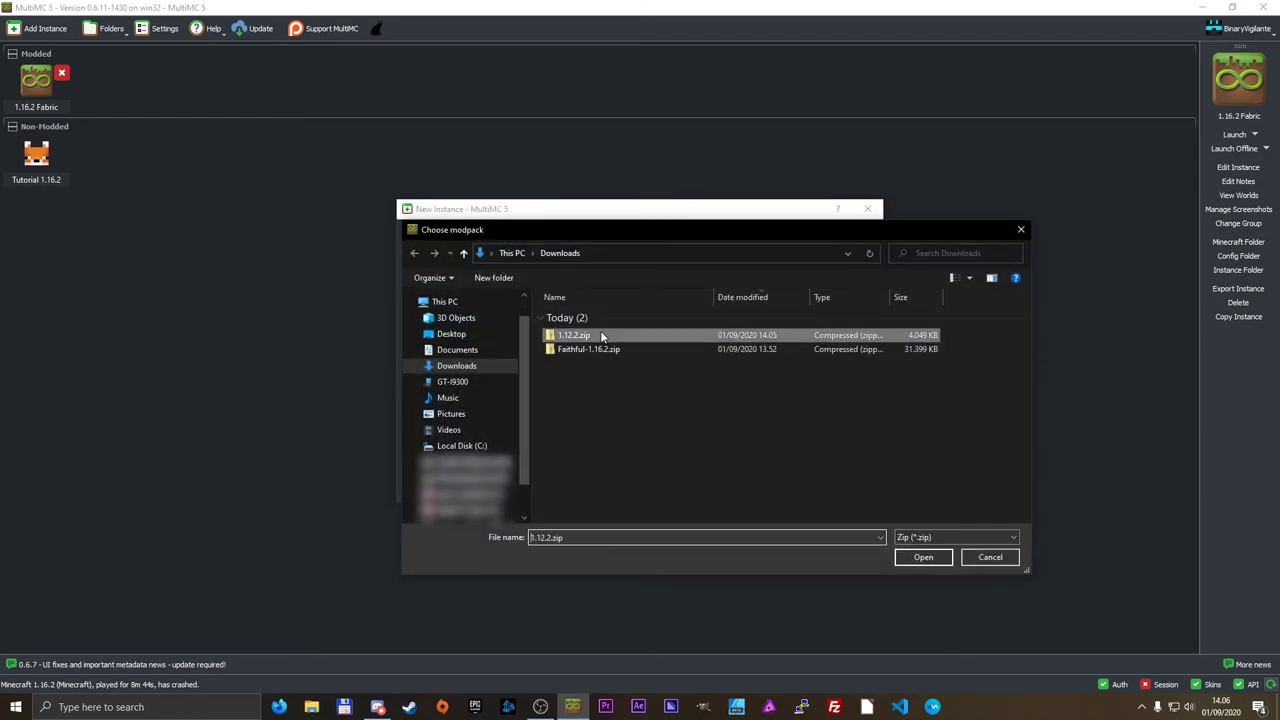
click(930, 559)
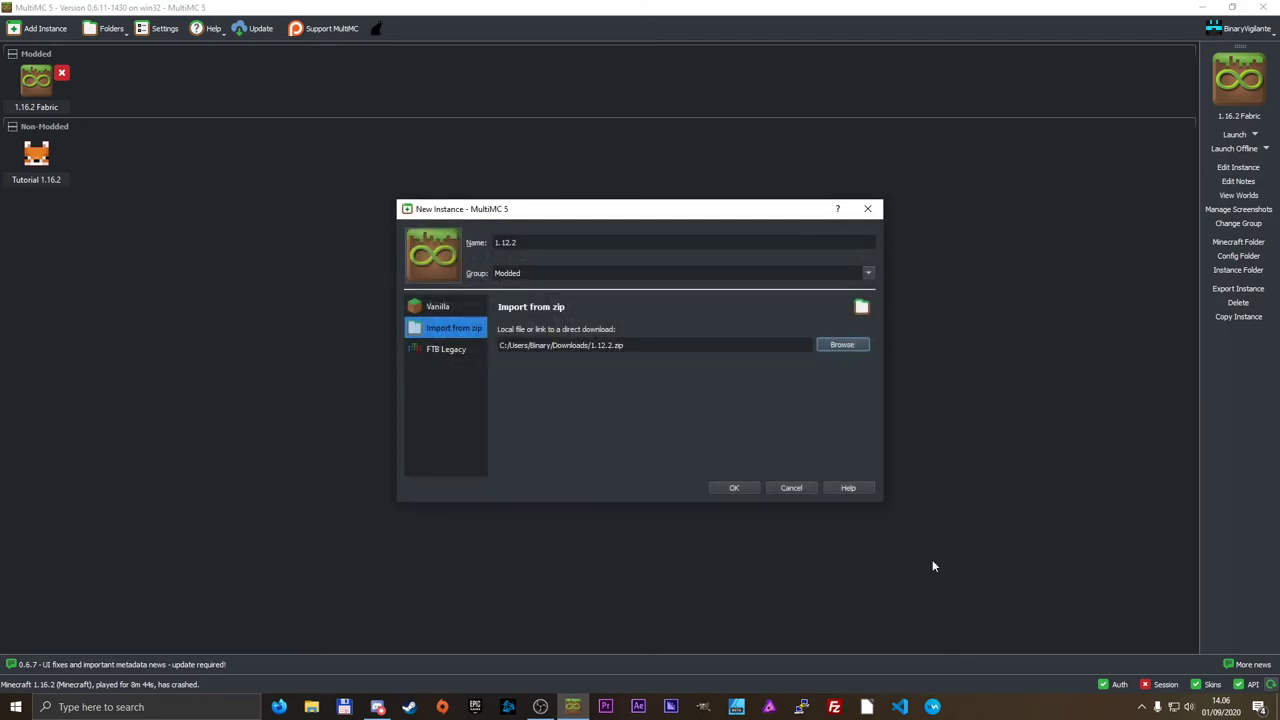
click(734, 488)
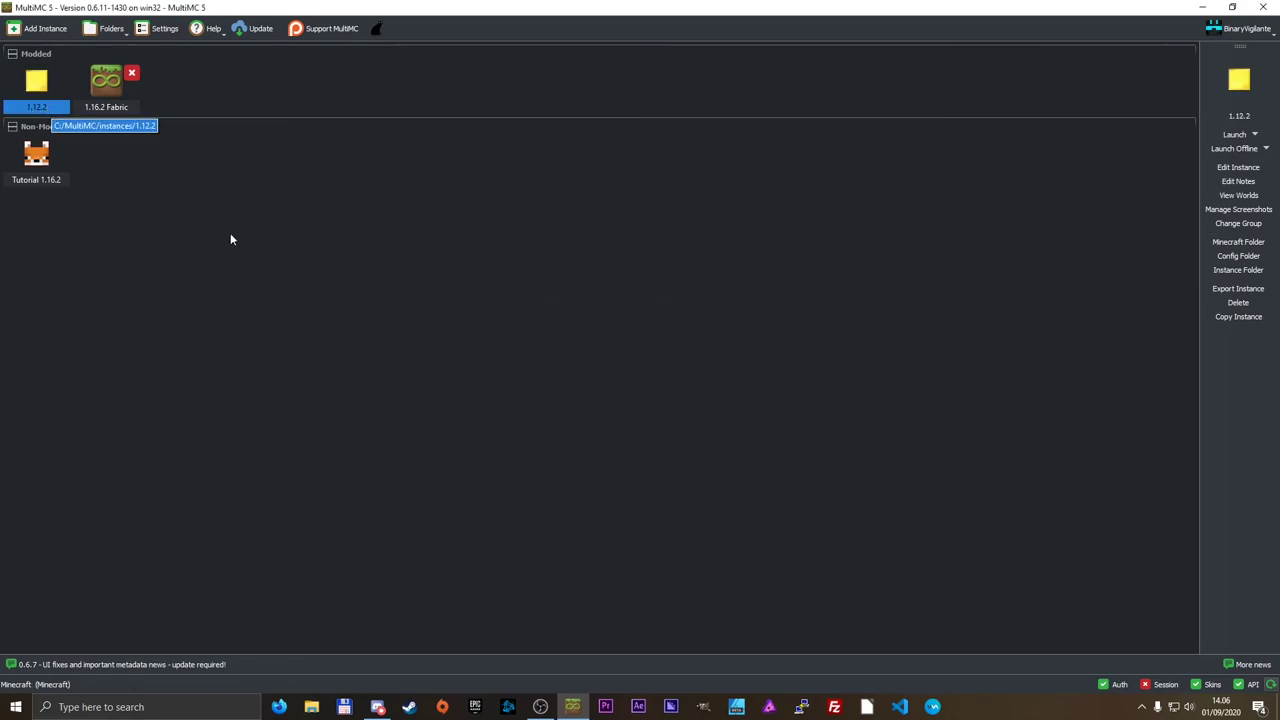
click(1228, 317)
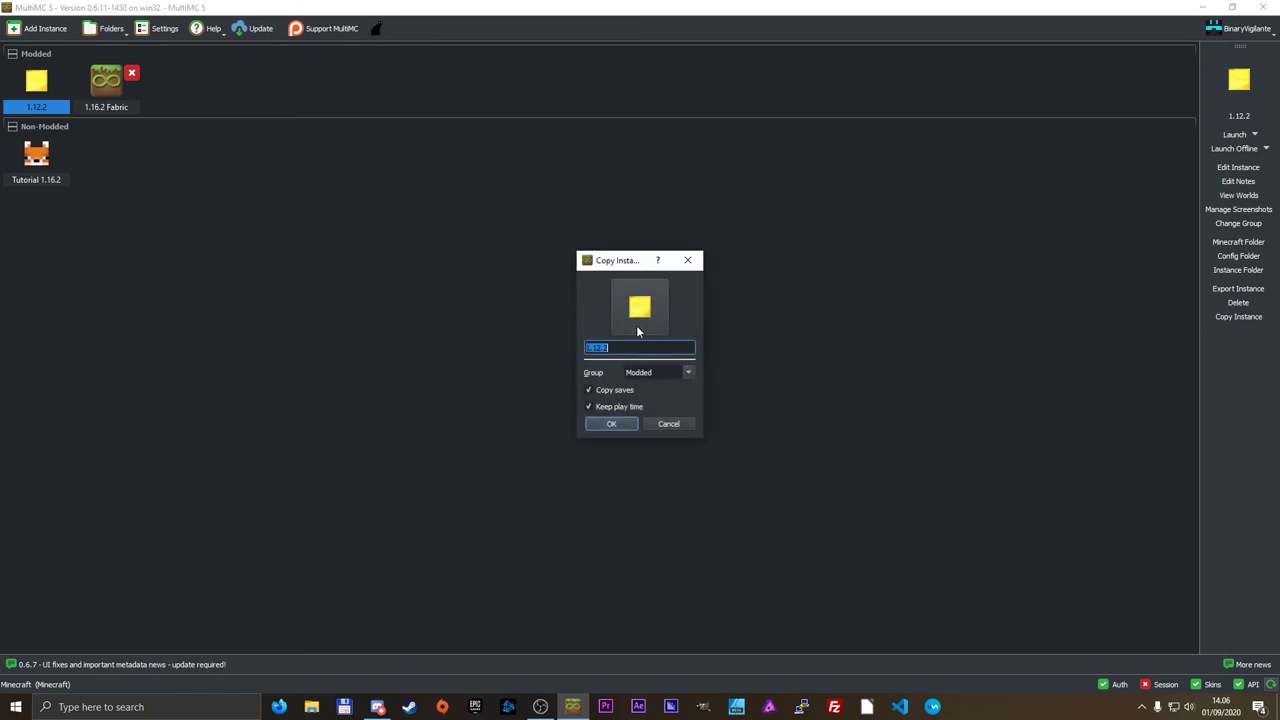
click(609, 422)
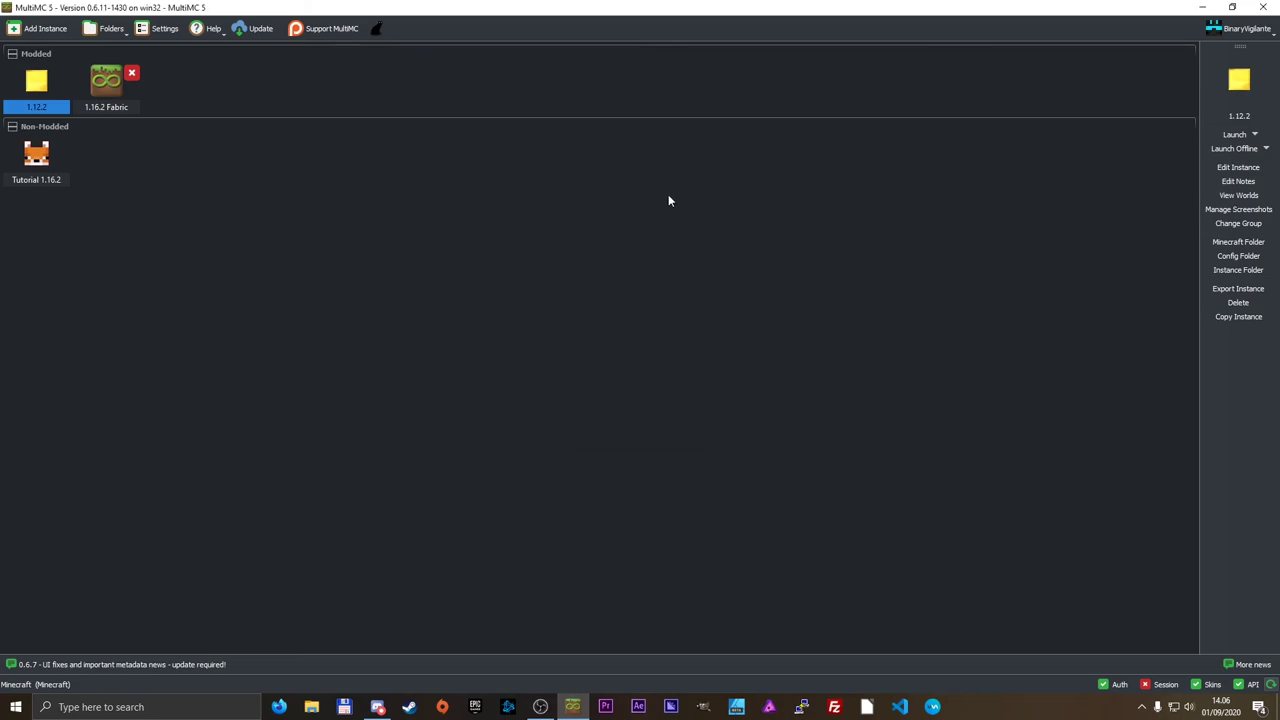